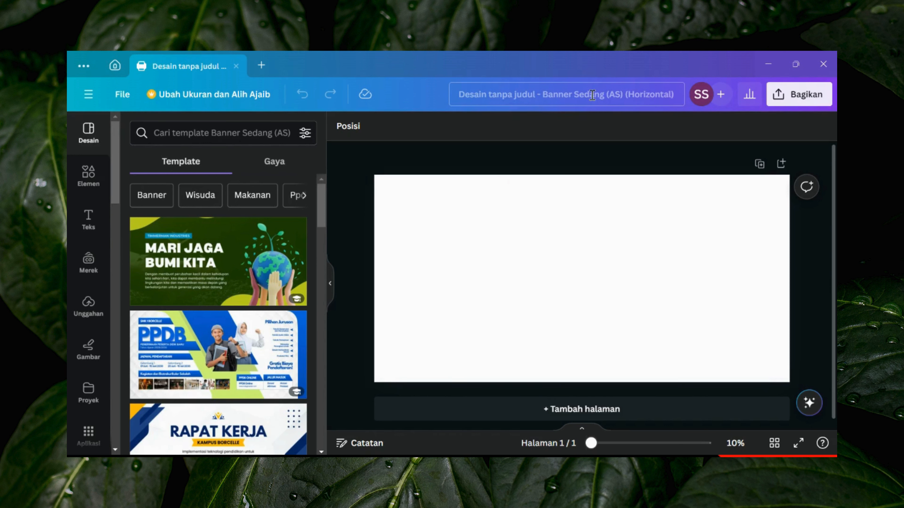
# Rename the design as "Banner"
pyautogui.hotkey('ctrl', 'a')
pyautogui.press('BackSpace')
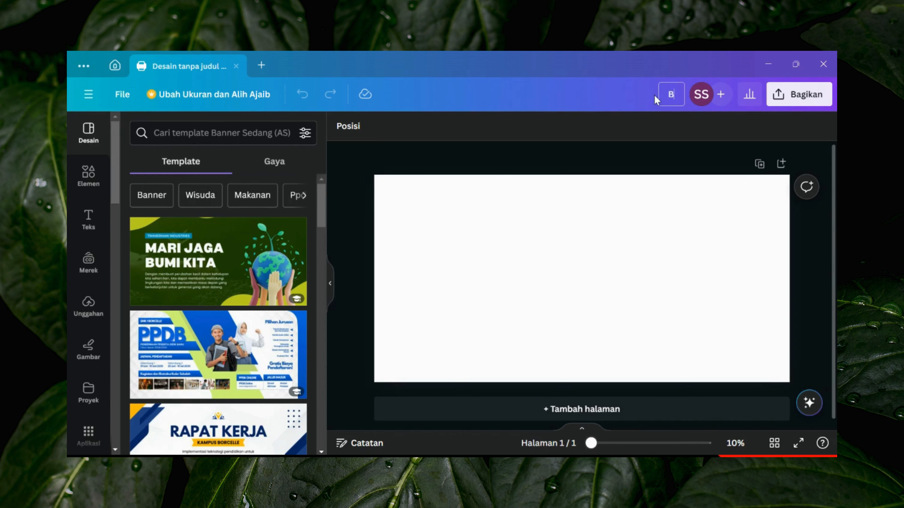
pyautogui.write('Banner')
pyautogui.click(617, 147)
pyautogui.scroll(2, 561, 244)
pyautogui.scroll(-2, 561, 244)
pyautogui.scroll(-6, 318, 267)
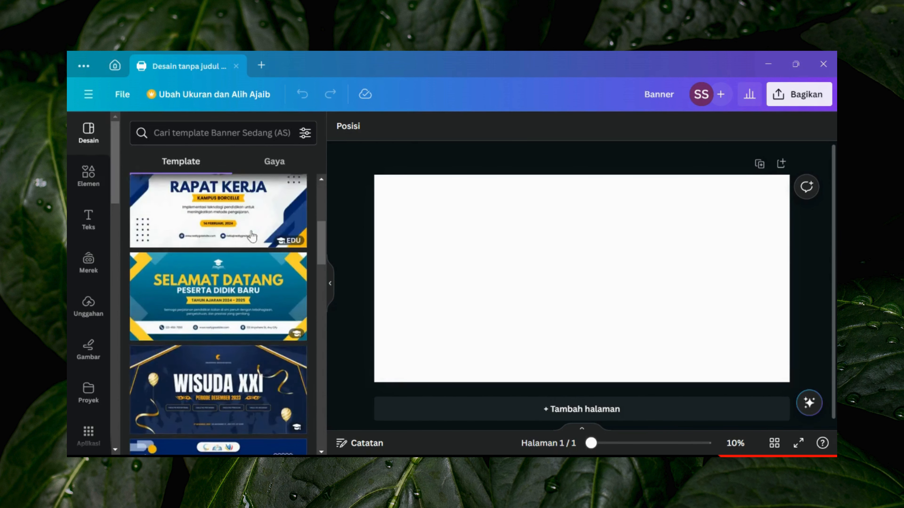
pyautogui.scroll(5, 251, 234)
pyautogui.scroll(2, 252, 234)
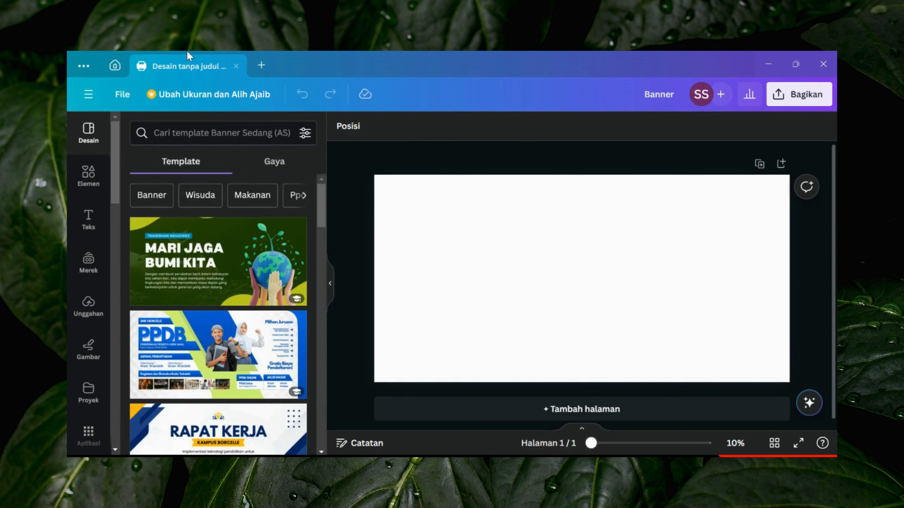
# Set the page background to the solid bright red #ff3131
pyautogui.click(424, 225)
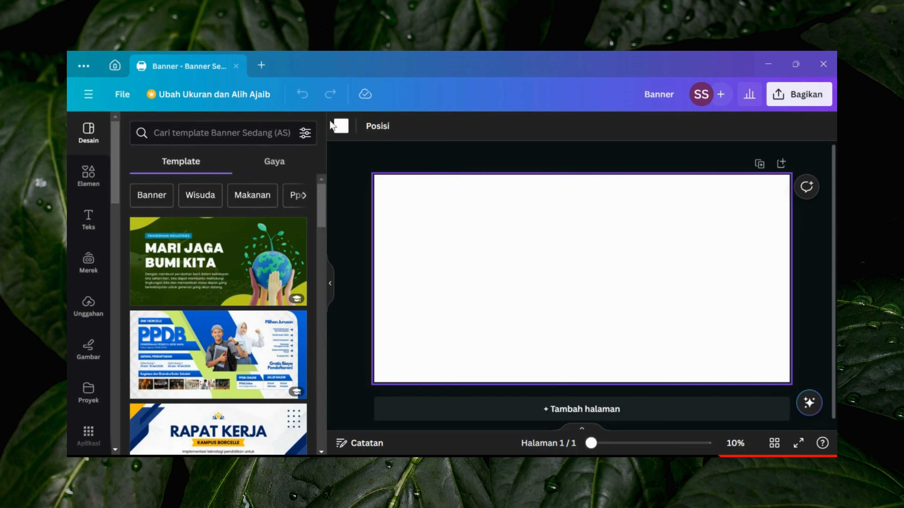
pyautogui.click(340, 126)
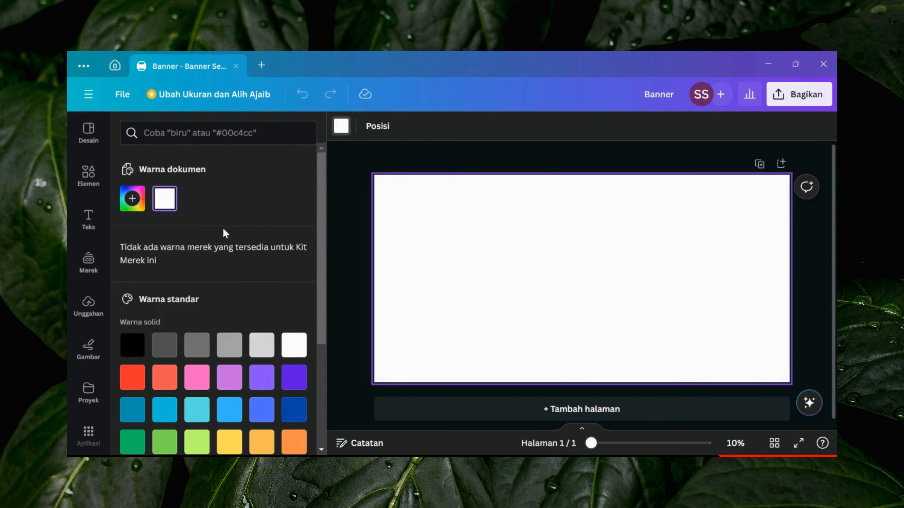
pyautogui.scroll(-3, 224, 233)
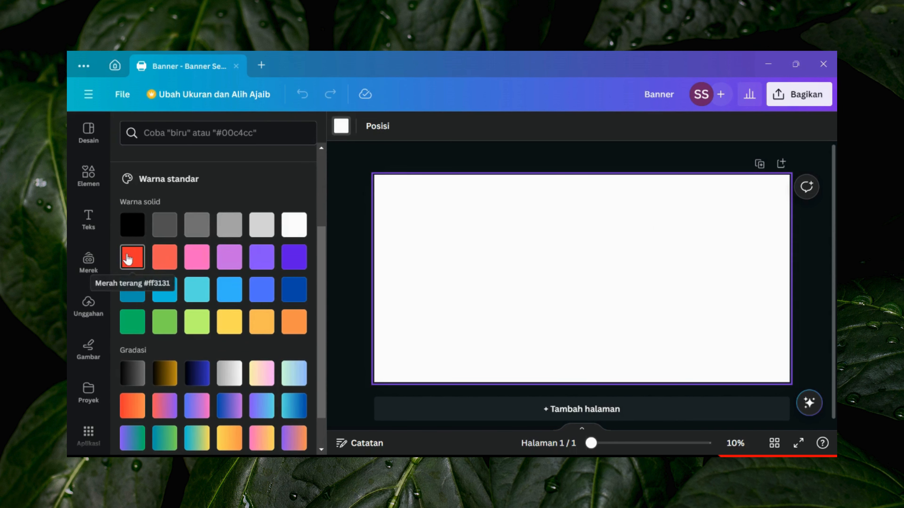
pyautogui.click(128, 259)
pyautogui.click(359, 249)
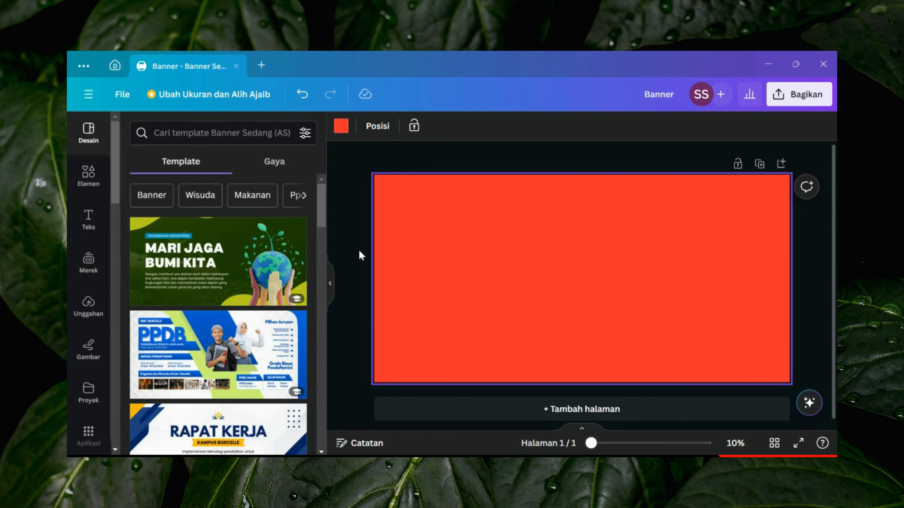
pyautogui.click(352, 173)
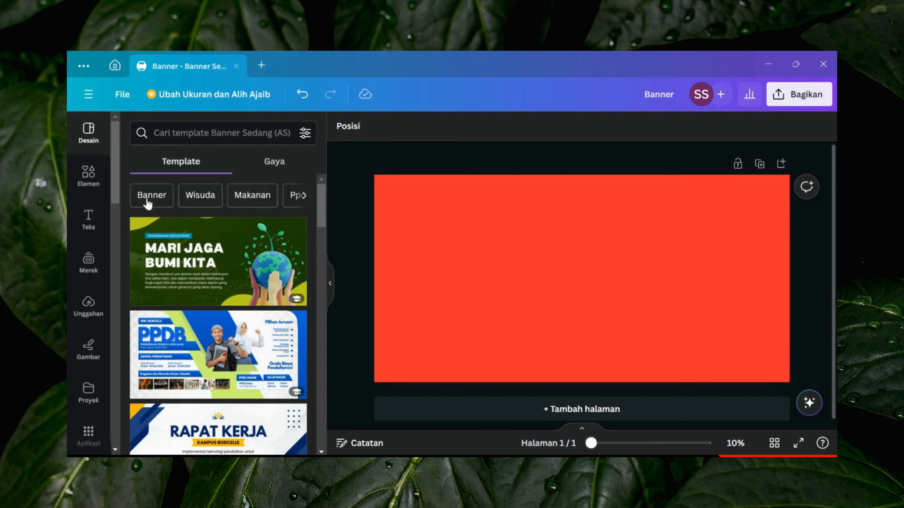
# Add a circular frame from the Bingkai elements to the page
pyautogui.scroll(-3, 148, 203)
pyautogui.scroll(3, 147, 203)
pyautogui.click(91, 187)
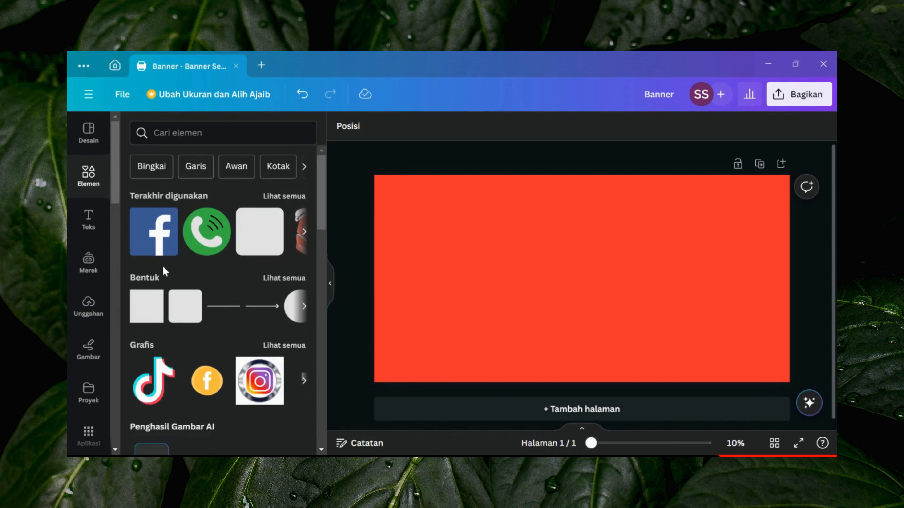
pyautogui.scroll(-1, 237, 271)
pyautogui.scroll(-2, 236, 270)
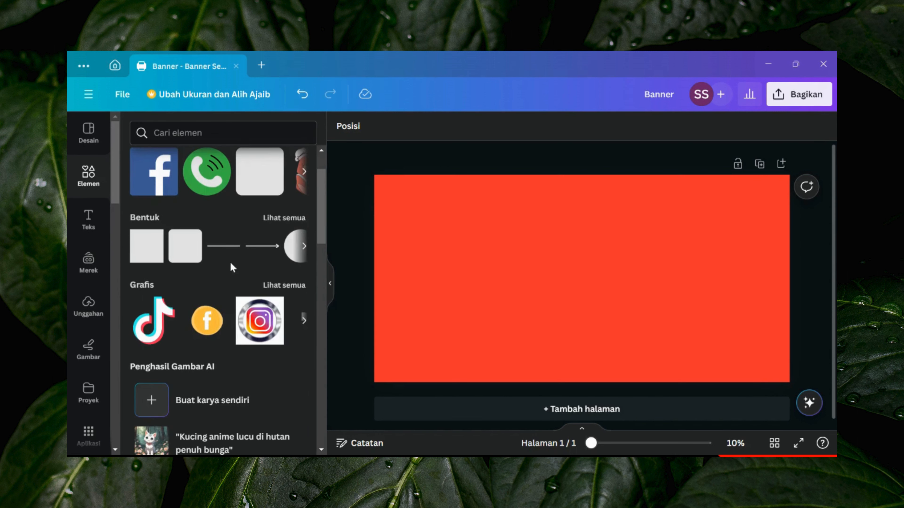
pyautogui.click(281, 218)
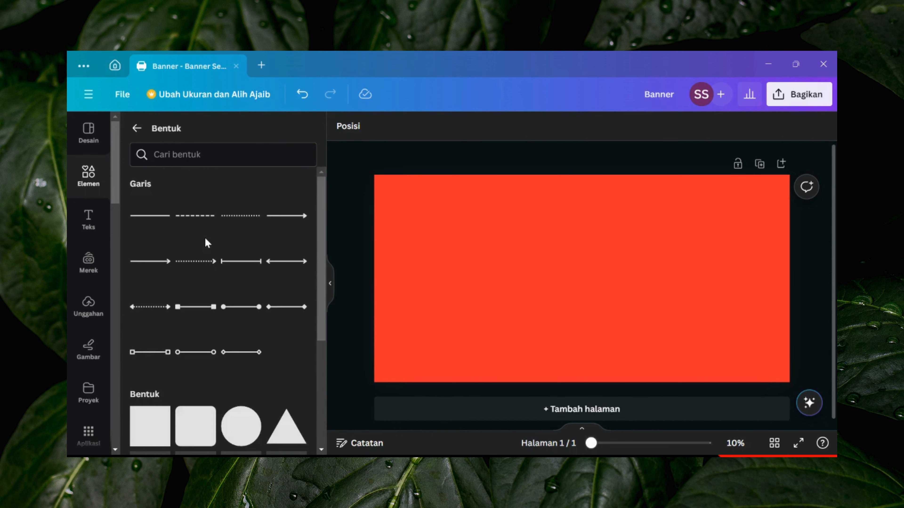
pyautogui.click(137, 128)
pyautogui.scroll(-5, 214, 225)
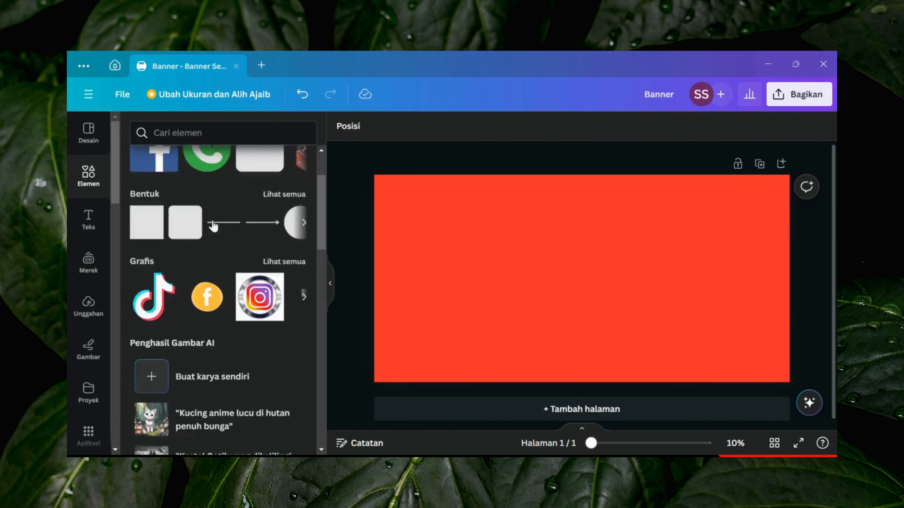
pyautogui.scroll(-10, 214, 225)
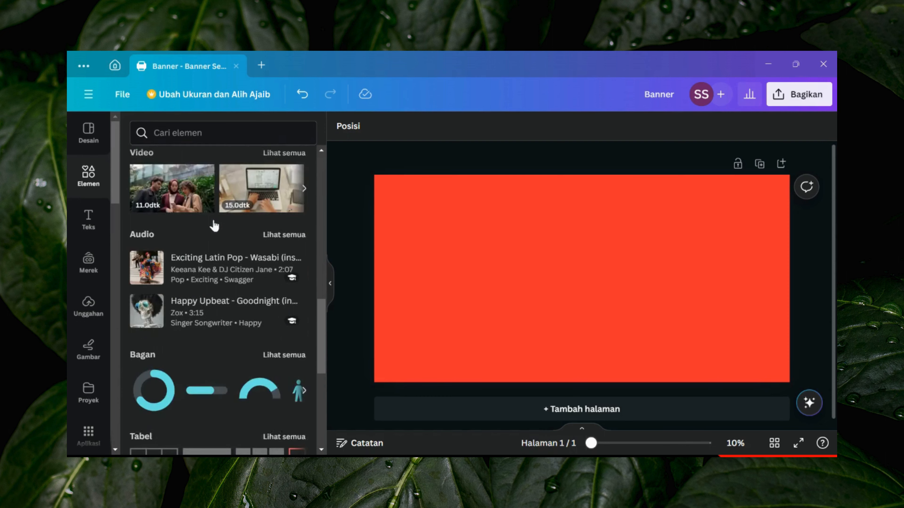
pyautogui.scroll(-4, 214, 225)
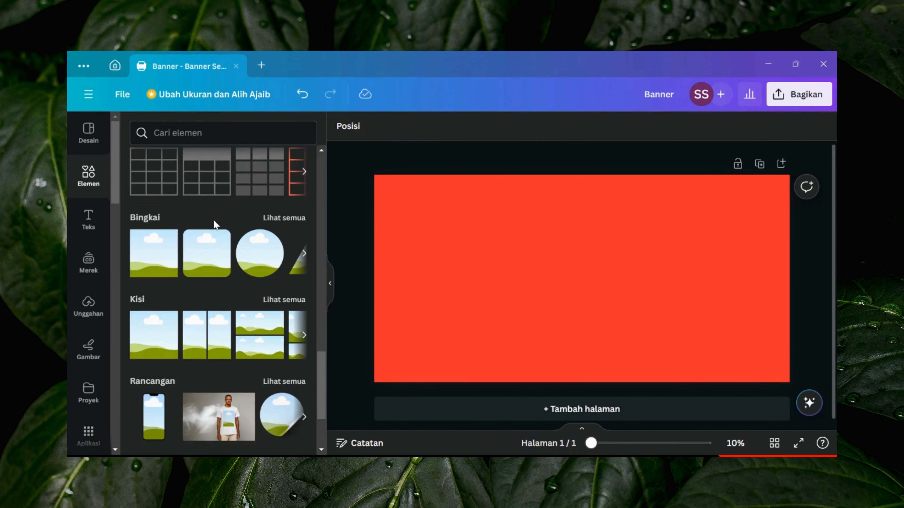
pyautogui.click(257, 259)
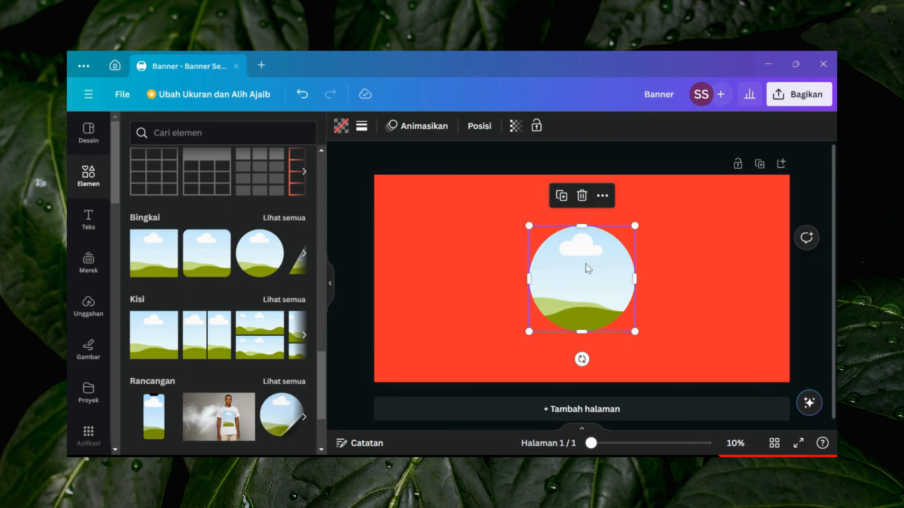
# Shrink the circular frame to about a fifth of the page height and place it near the page's upper-left corner
pyautogui.moveTo(581, 275); pyautogui.dragTo(466, 246)
pyautogui.moveTo(502, 301); pyautogui.dragTo(443, 244)
pyautogui.click(476, 216)
pyautogui.click(429, 220)
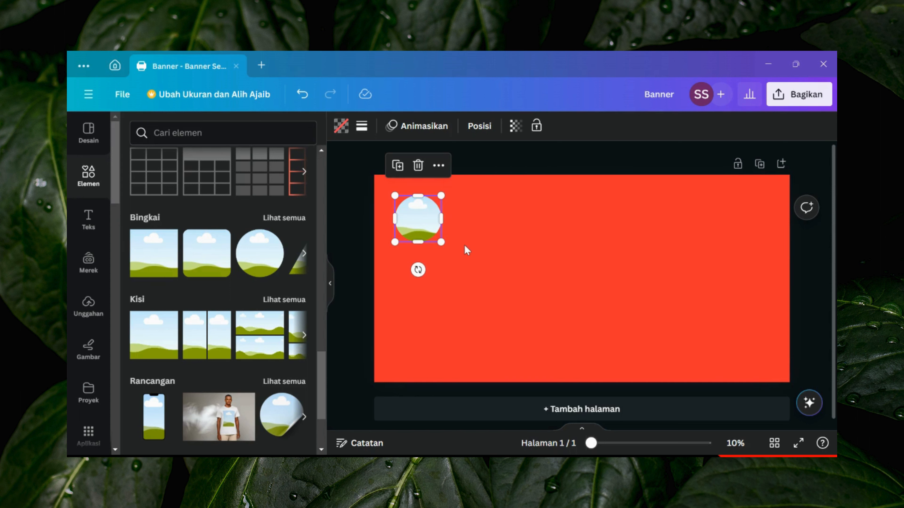
pyautogui.click(483, 242)
pyautogui.click(432, 227)
pyautogui.moveTo(440, 241); pyautogui.dragTo(412, 341)
pyautogui.click(478, 245)
# Duplicate the circular frame twice and arrange the copies below it as an evenly spaced vertical column of three
pyautogui.click(420, 212)
pyautogui.click(396, 166)
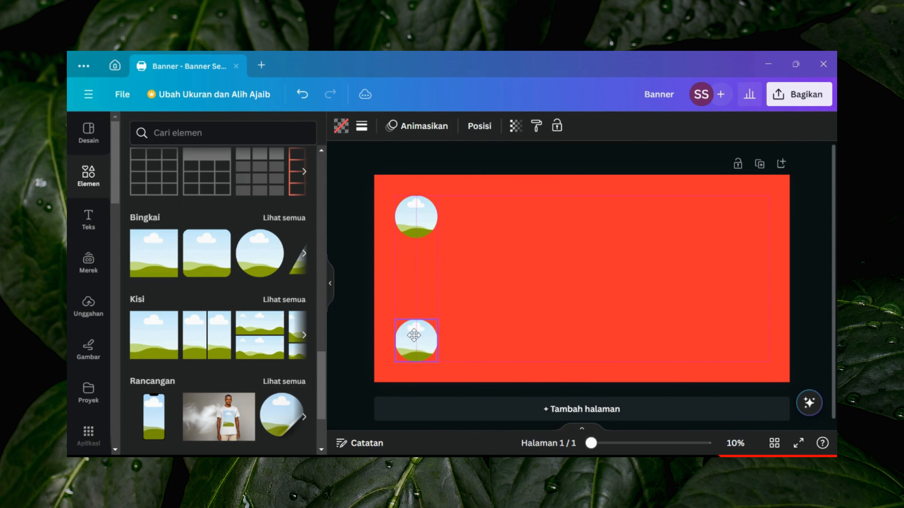
pyautogui.click(420, 226)
pyautogui.click(396, 166)
pyautogui.moveTo(414, 219); pyautogui.dragTo(412, 275)
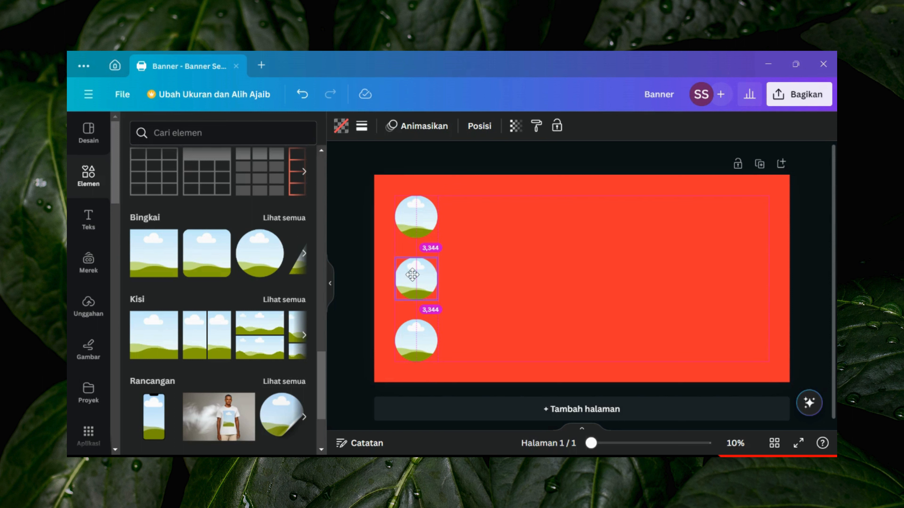
pyautogui.click(495, 274)
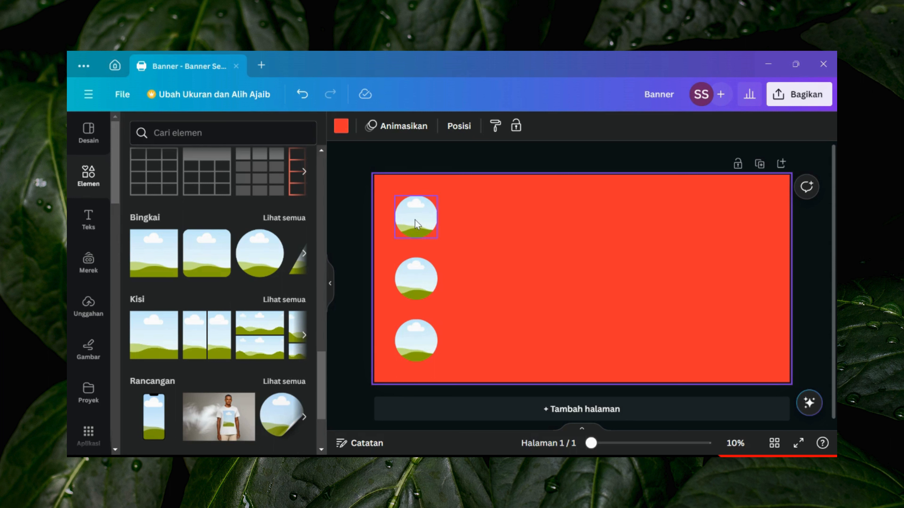
# Duplicate the column of three circular frames and place the copy level with it near the page's right edge
pyautogui.moveTo(352, 203); pyautogui.dragTo(440, 360)
pyautogui.click(429, 165)
pyautogui.moveTo(431, 281); pyautogui.dragTo(757, 276)
pyautogui.click(805, 255)
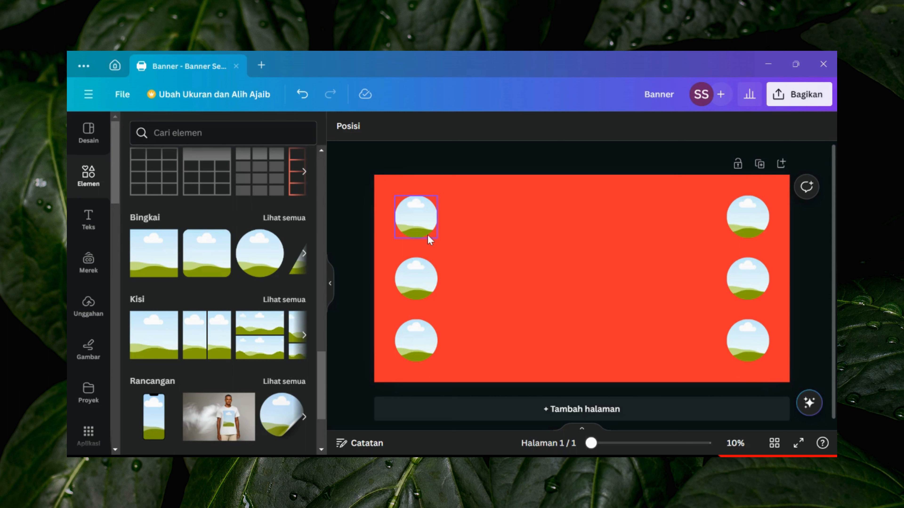
pyautogui.click(455, 252)
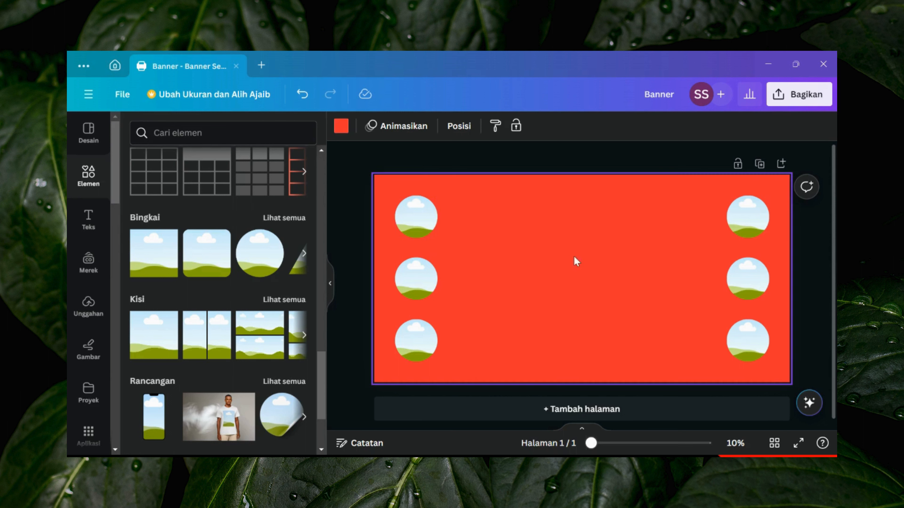
pyautogui.click(361, 229)
# Add the arch shape with a rounded top and flat base from the Bentuk elements to the page
pyautogui.scroll(5, 249, 243)
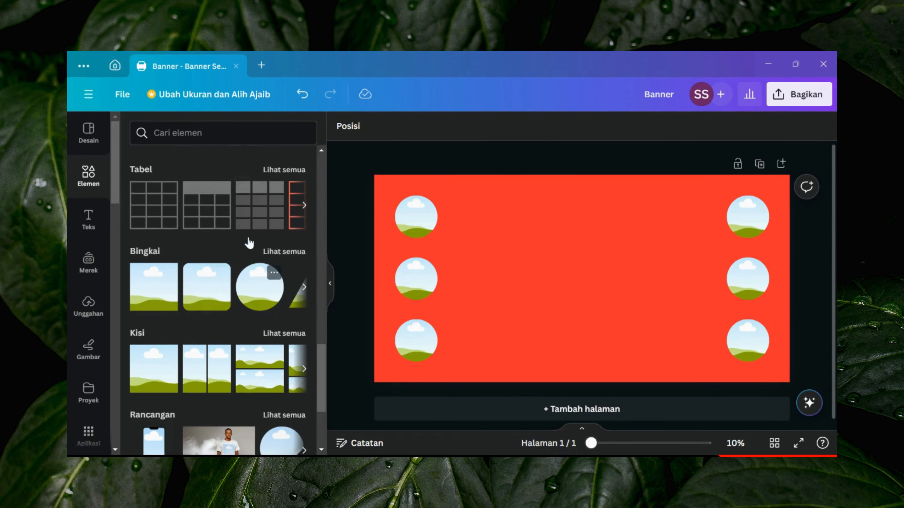
pyautogui.scroll(10, 249, 243)
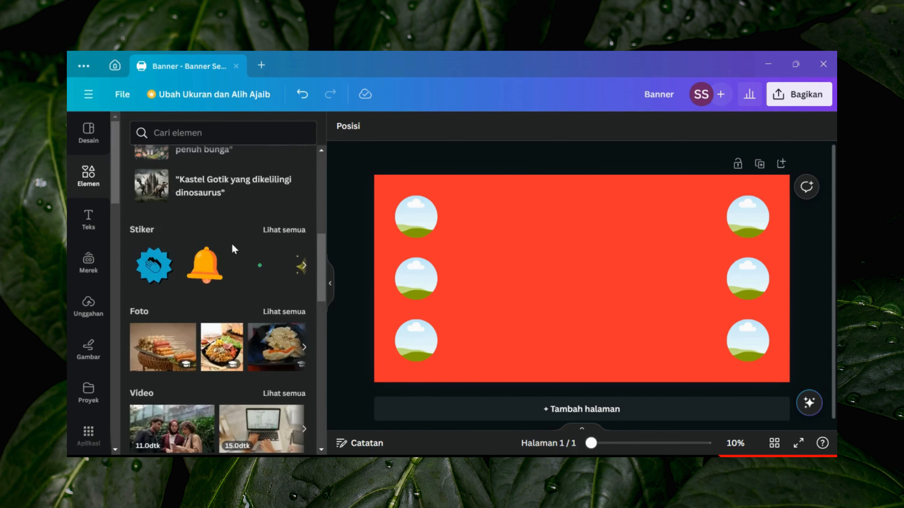
pyautogui.scroll(5, 232, 244)
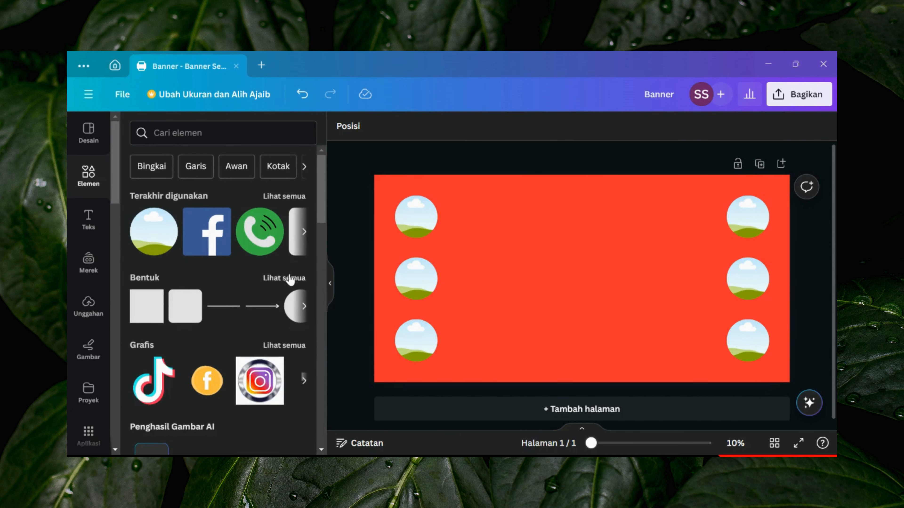
pyautogui.click(294, 283)
pyautogui.scroll(-10, 250, 228)
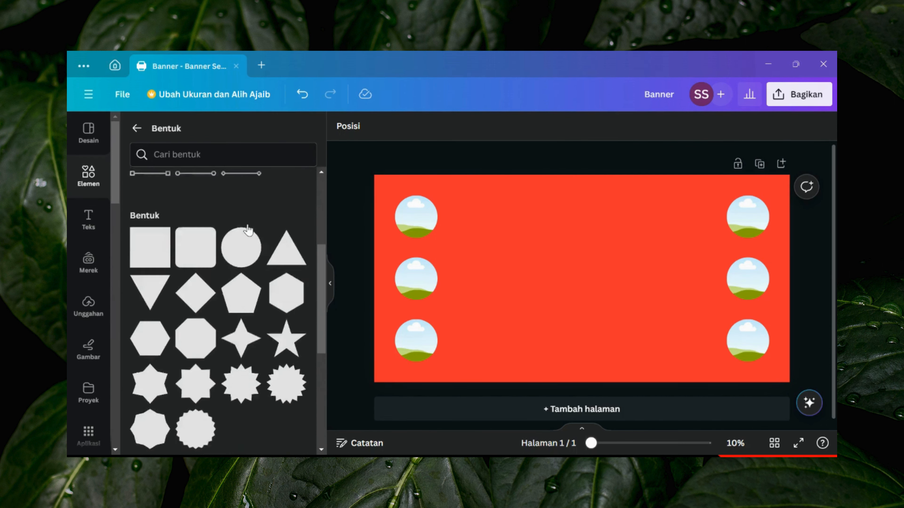
pyautogui.scroll(-5, 249, 228)
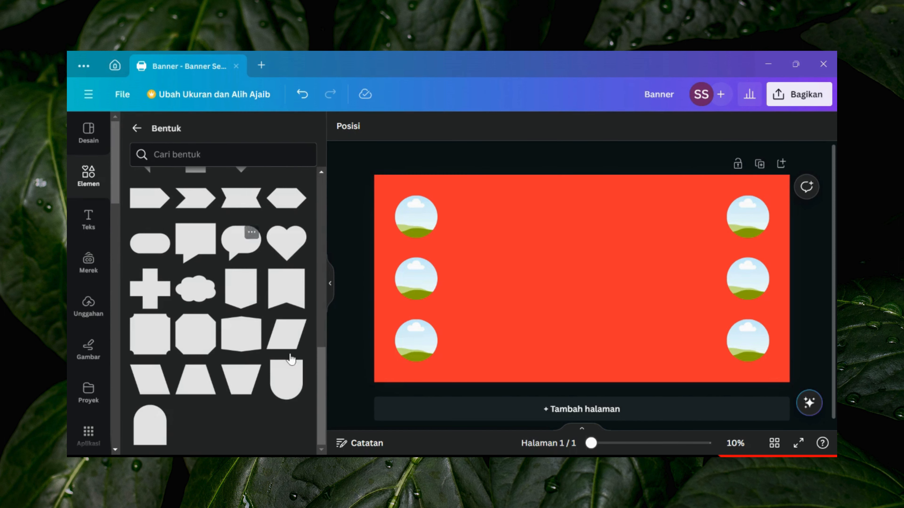
pyautogui.click(163, 429)
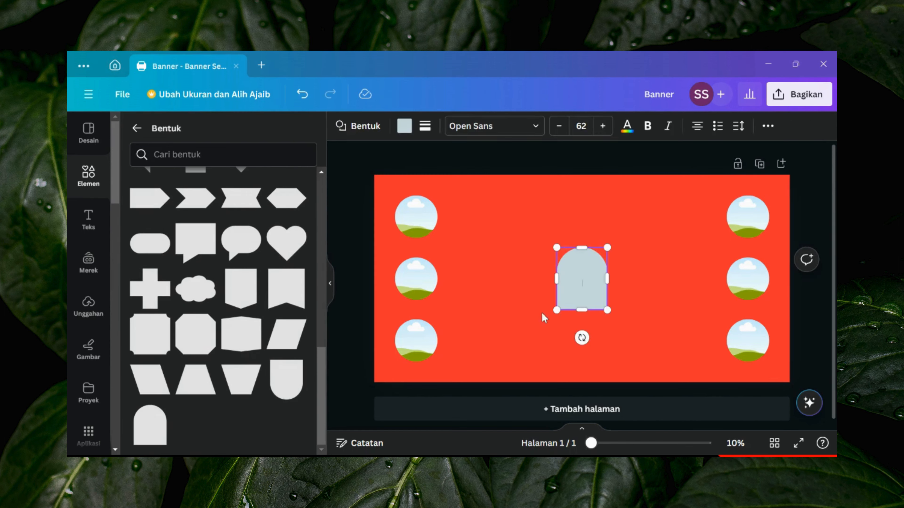
# Rotate the arch 90° clockwise so its rounded end points right, and move it beside the top-left circular frame
pyautogui.click(546, 235)
pyautogui.click(598, 291)
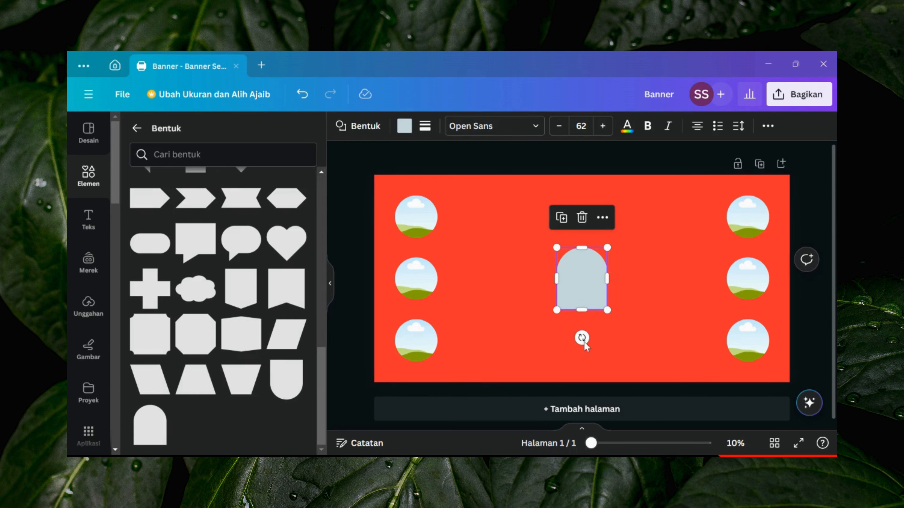
pyautogui.moveTo(582, 338); pyautogui.dragTo(498, 282)
pyautogui.moveTo(578, 290); pyautogui.dragTo(449, 226)
# Reduce the arch's height and length and position it over the right half of the top-left circular frame
pyautogui.scroll(4, 448, 227)
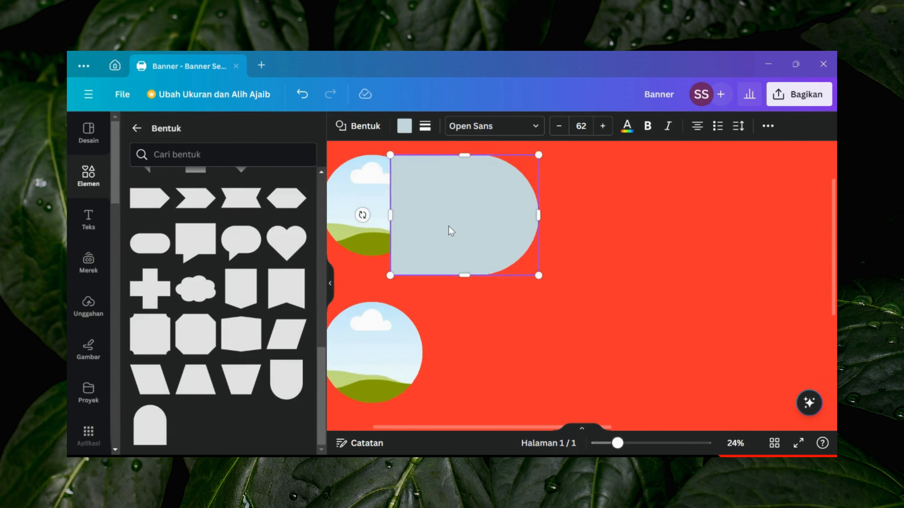
pyautogui.moveTo(465, 155); pyautogui.dragTo(465, 163)
pyautogui.moveTo(460, 276); pyautogui.dragTo(464, 251)
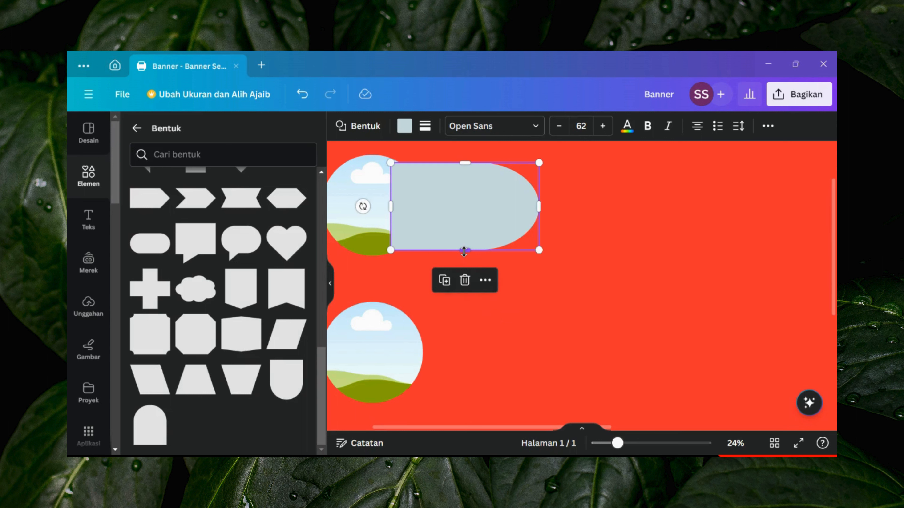
pyautogui.moveTo(540, 209); pyautogui.dragTo(473, 214)
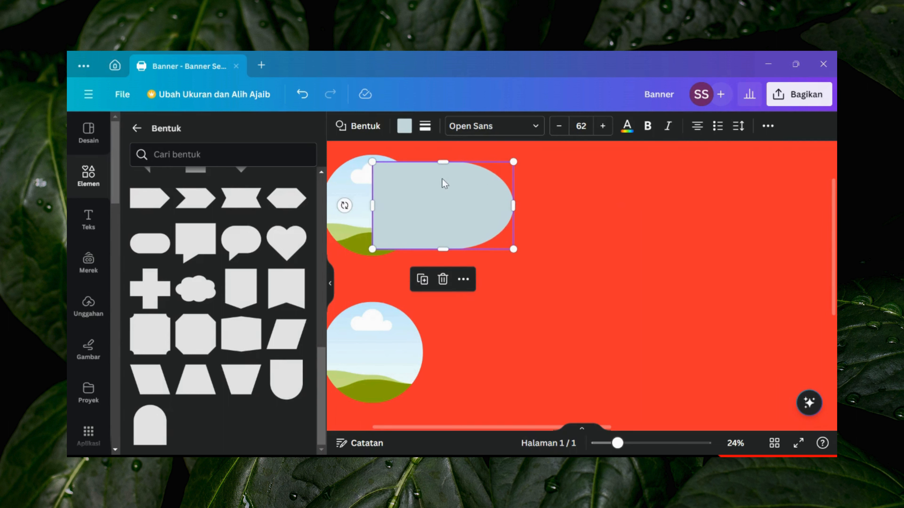
# Duplicate the arch onto the middle and bottom circular frames of the left column, matching the top one's placement
pyautogui.click(422, 280)
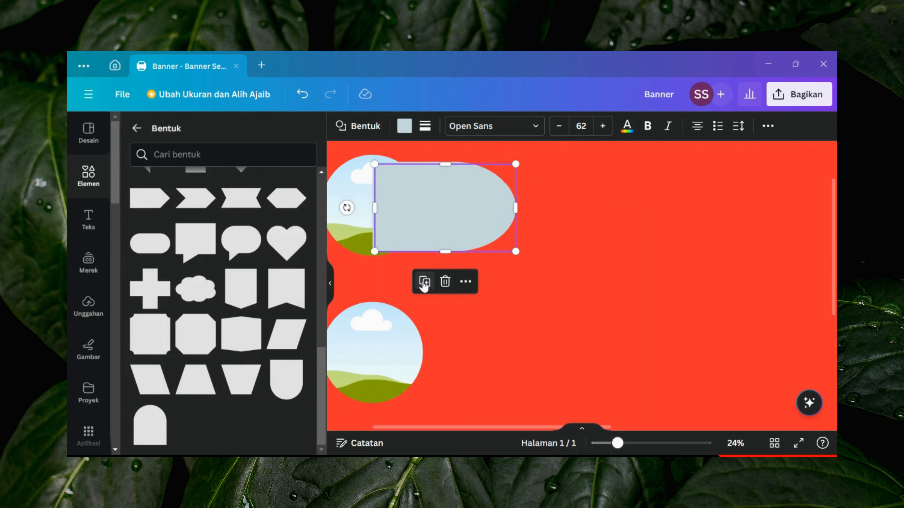
pyautogui.moveTo(441, 217); pyautogui.dragTo(440, 361)
pyautogui.hotkey('ctrl', 'z')
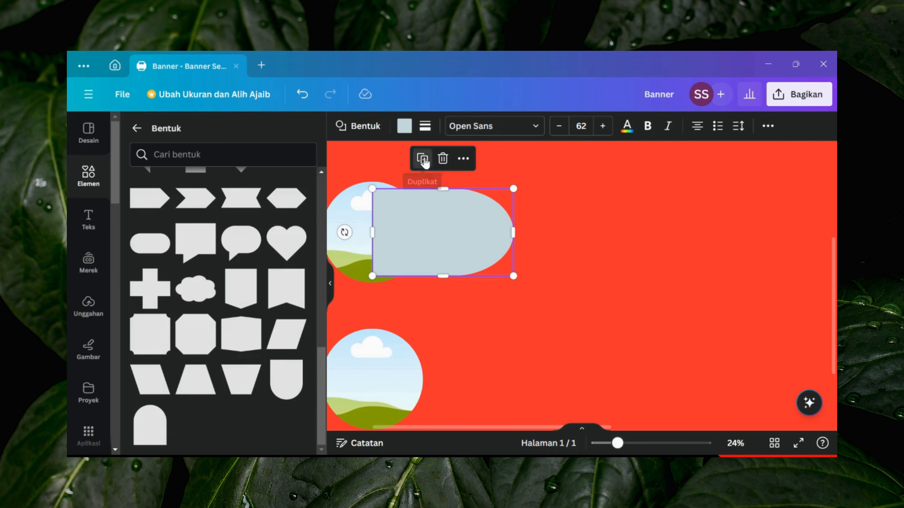
pyautogui.click(422, 159)
pyautogui.scroll(-3, 451, 254)
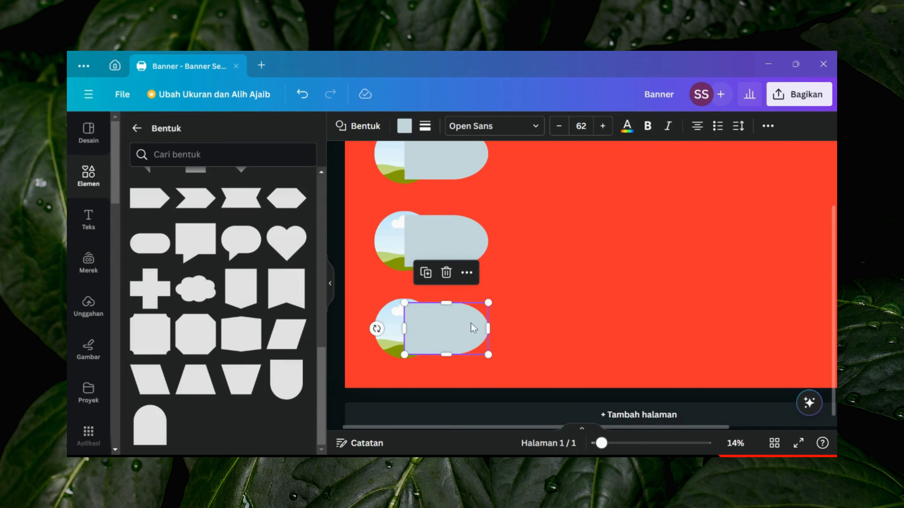
pyautogui.click(527, 289)
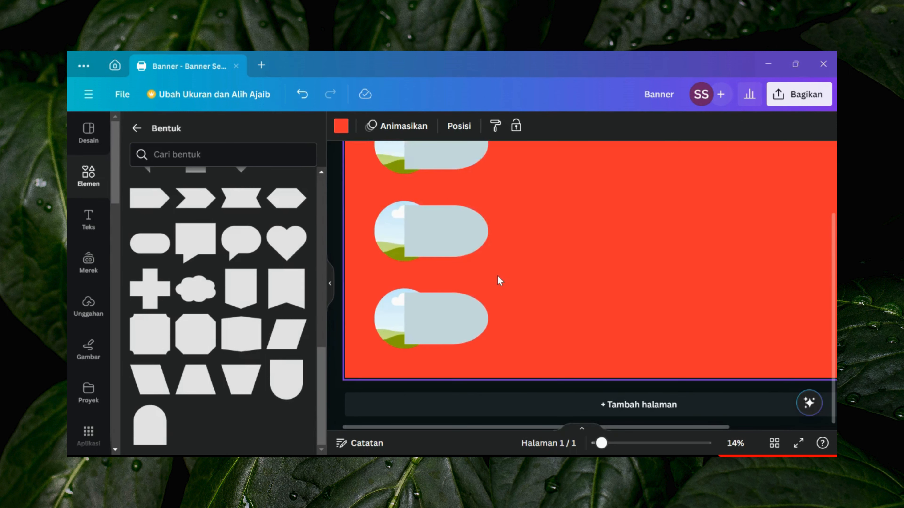
# Send the three arches of the left column to the very back so they sit behind their circular frames
pyautogui.scroll(-2, 500, 281)
pyautogui.click(445, 212)
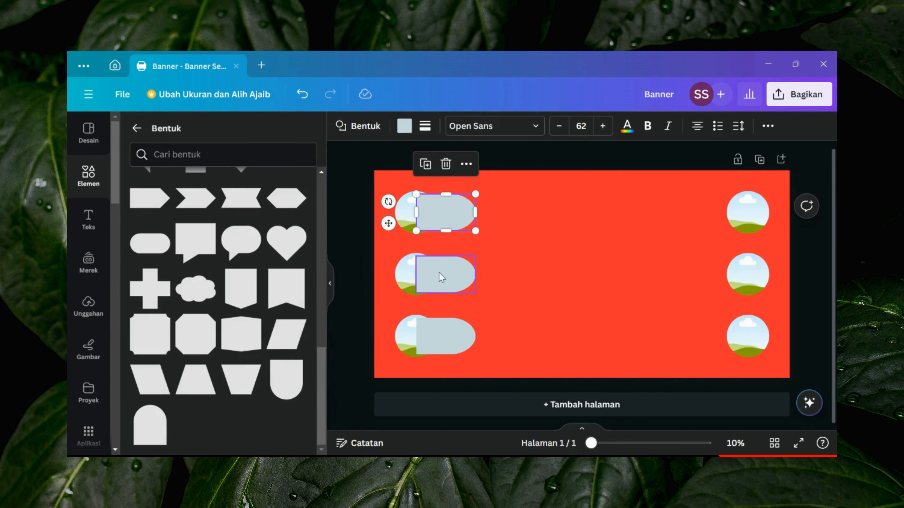
pyautogui.keyDown('shift'); pyautogui.click(459, 286); pyautogui.keyUp('shift')
pyautogui.keyDown('shift'); pyautogui.click(446, 320); pyautogui.keyUp('shift')
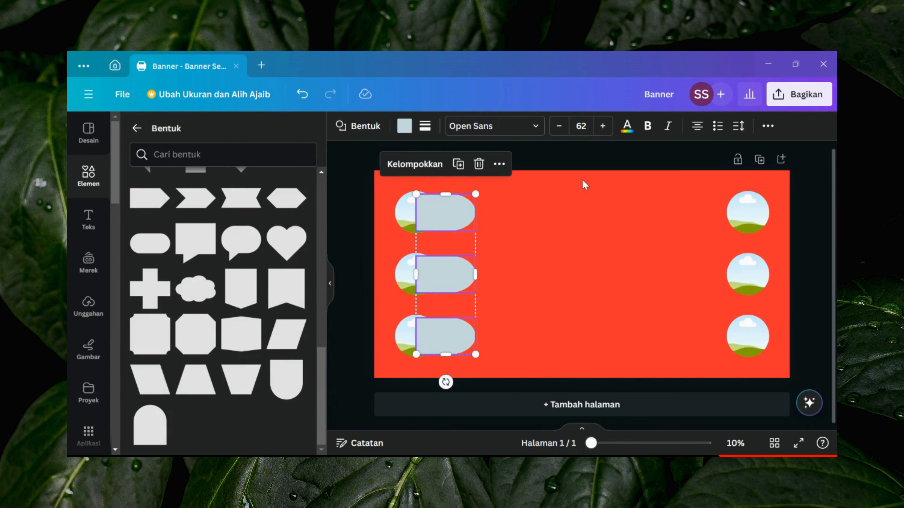
pyautogui.click(768, 126)
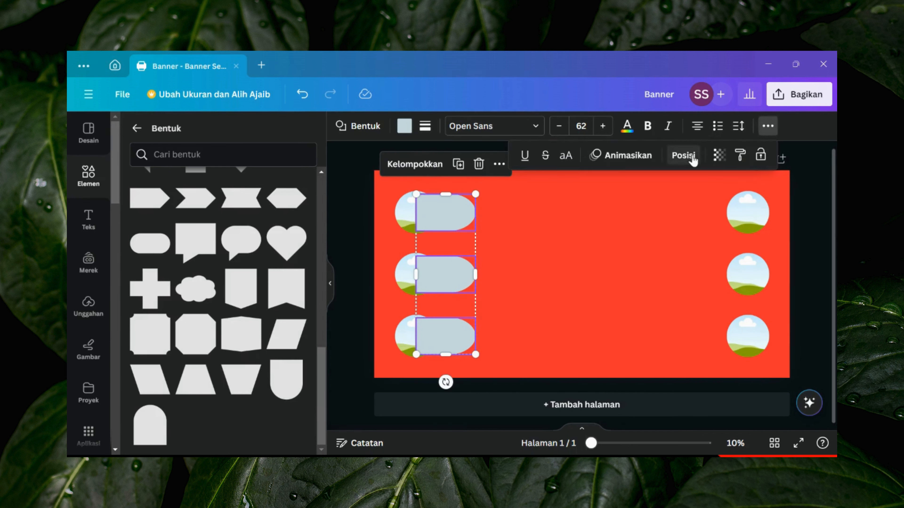
pyautogui.click(683, 155)
pyautogui.click(270, 182)
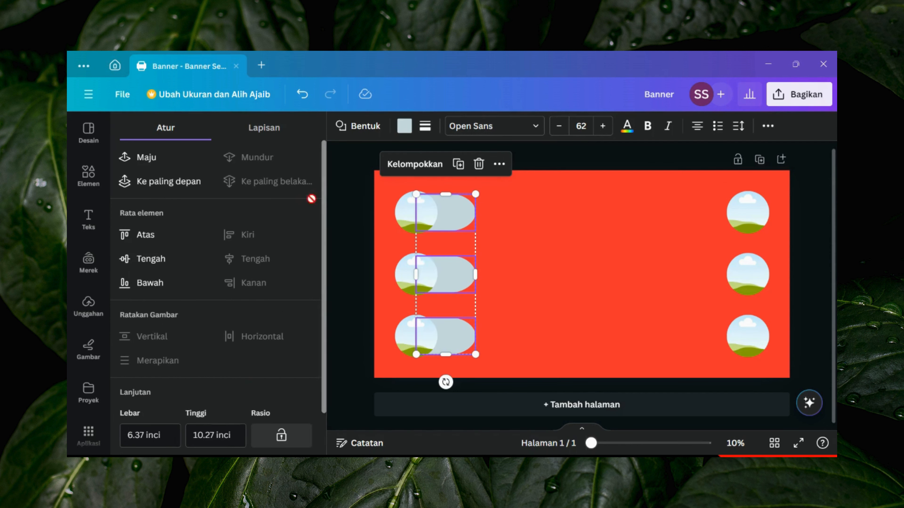
pyautogui.click(353, 216)
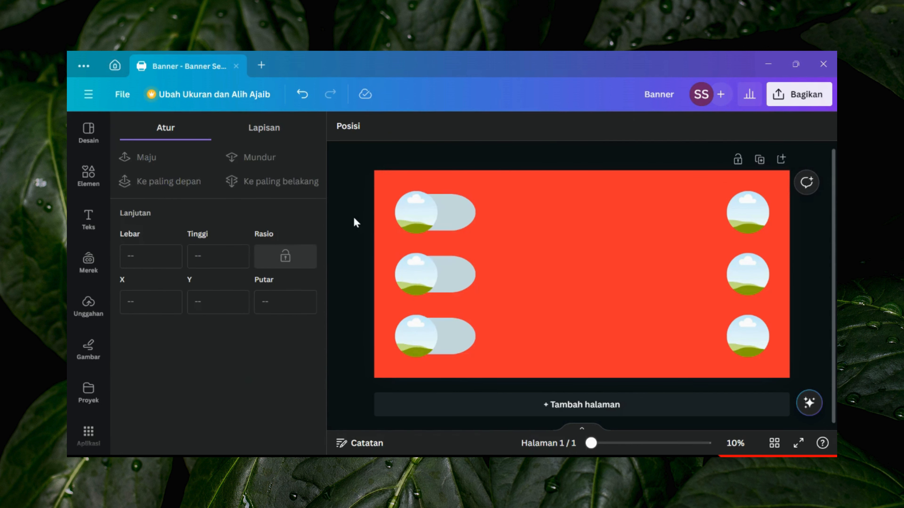
# Duplicate the three left arches onto the right column's circular frames, rotated to -90° so their rounded ends point left
pyautogui.click(458, 212)
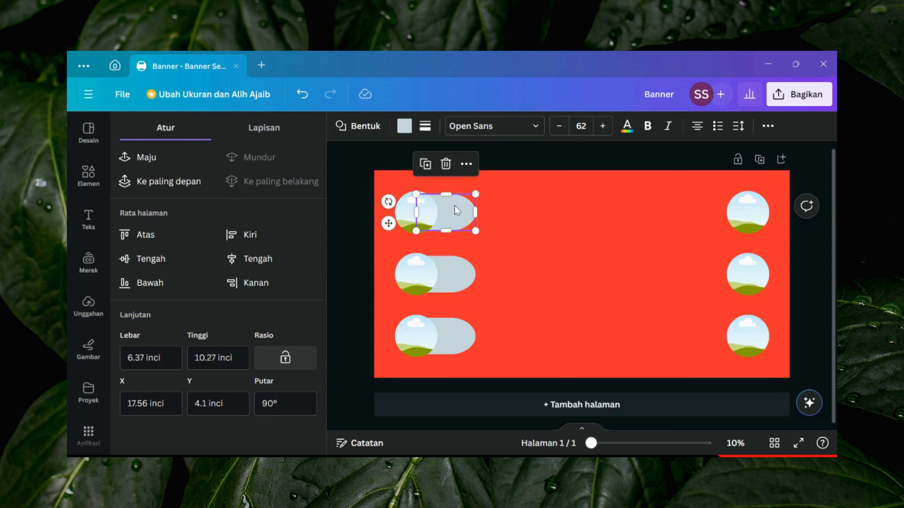
pyautogui.keyDown('shift'); pyautogui.click(461, 289); pyautogui.keyUp('shift')
pyautogui.keyDown('shift'); pyautogui.click(462, 348); pyautogui.keyUp('shift')
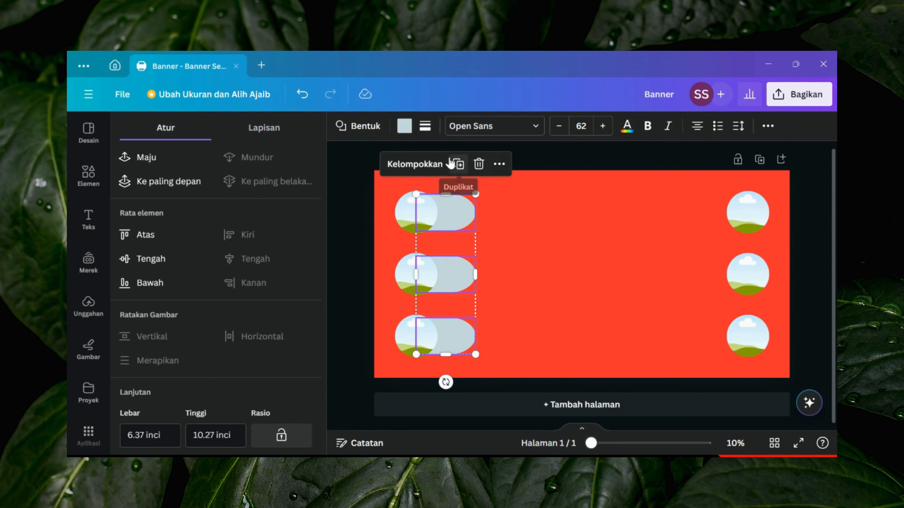
pyautogui.hotkey('ctrl', 'z')
pyautogui.moveTo(462, 271); pyautogui.dragTo(724, 273)
pyautogui.moveTo(723, 379); pyautogui.dragTo(722, 196)
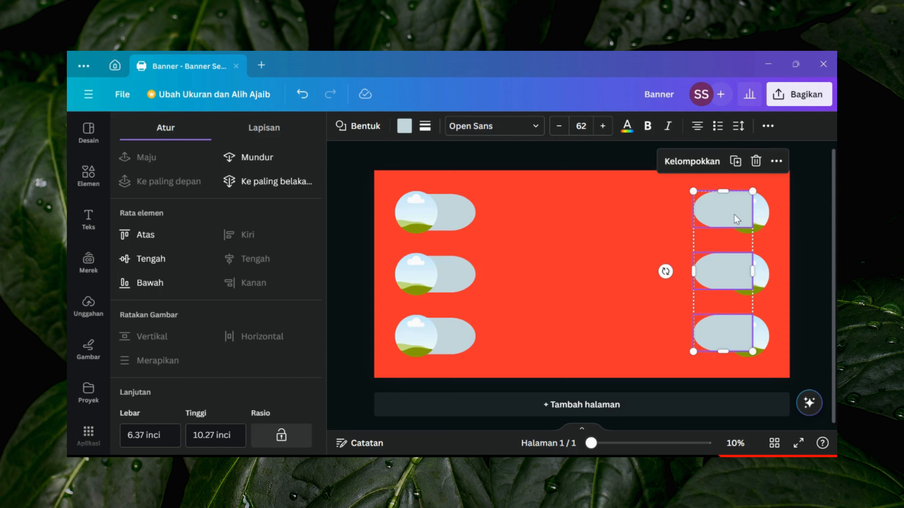
pyautogui.moveTo(733, 216); pyautogui.dragTo(734, 218)
# Send the three arches of the right column to the very back, behind their circular frames
pyautogui.click(768, 126)
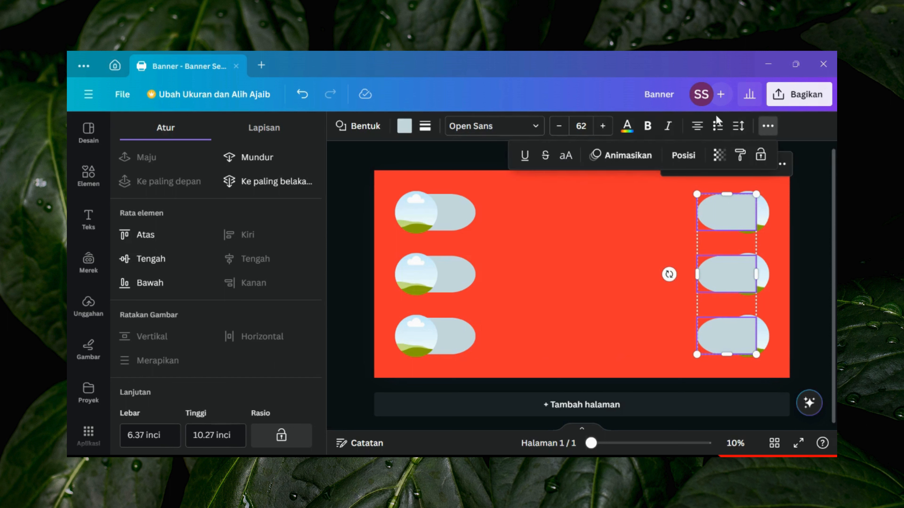
pyautogui.click(271, 182)
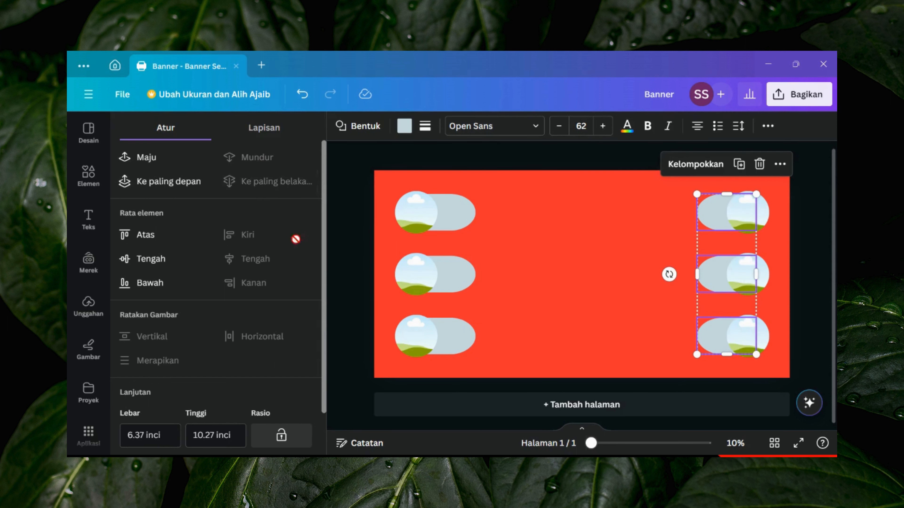
pyautogui.click(813, 238)
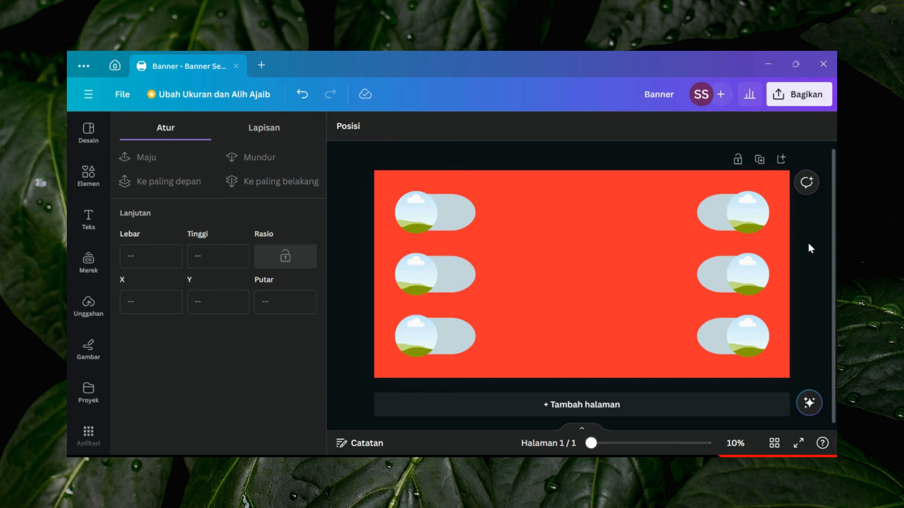
# Lengthen each of the three left arches toward the page centre to about 16.7 inches, keeping their flat ends in place
pyautogui.click(459, 213)
pyautogui.moveTo(475, 212); pyautogui.dragTo(514, 212)
pyautogui.click(463, 281)
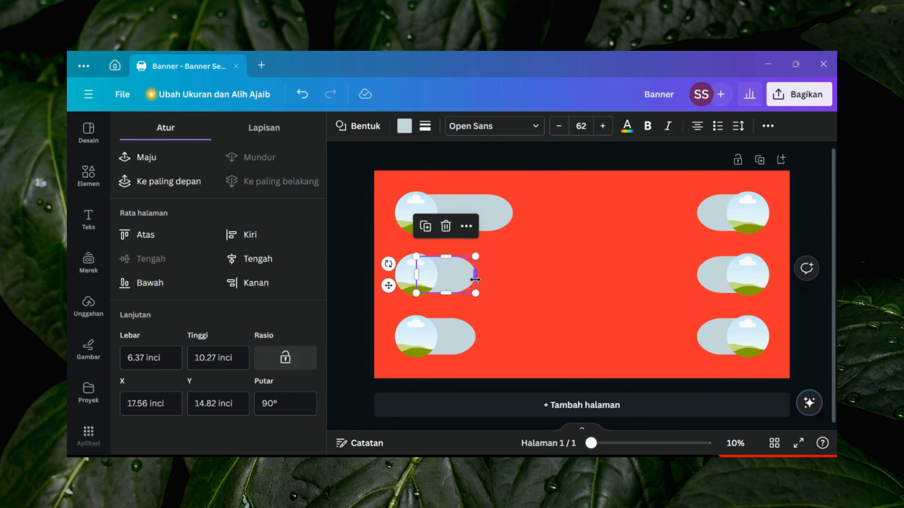
pyautogui.moveTo(476, 275); pyautogui.dragTo(512, 279)
pyautogui.click(463, 347)
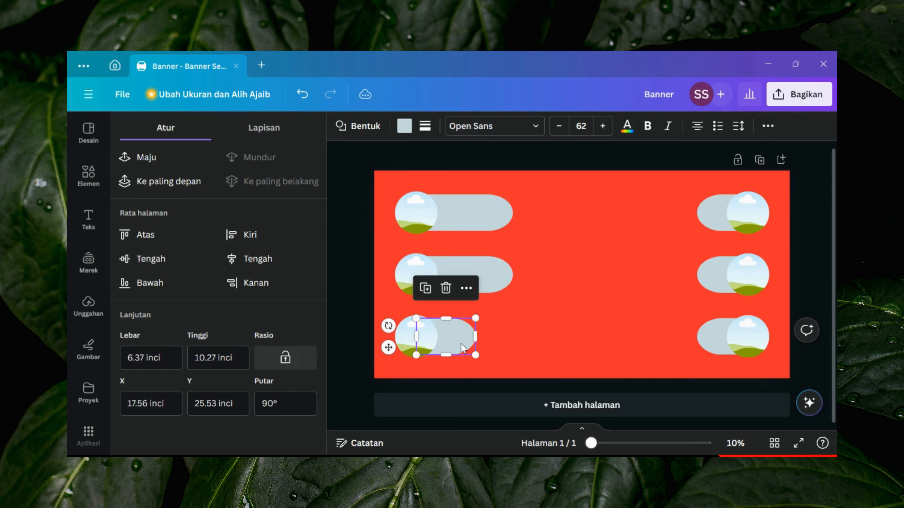
pyautogui.moveTo(474, 336); pyautogui.dragTo(511, 336)
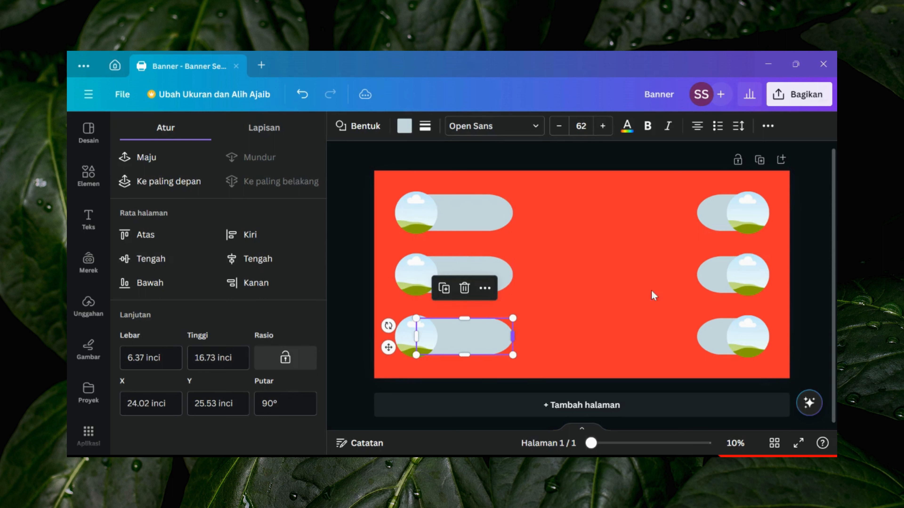
# Lengthen each of the three right arches toward the page centre to about 17.4 inches, keeping their flat ends in place
pyautogui.click(718, 215)
pyautogui.moveTo(692, 214); pyautogui.dragTo(654, 219)
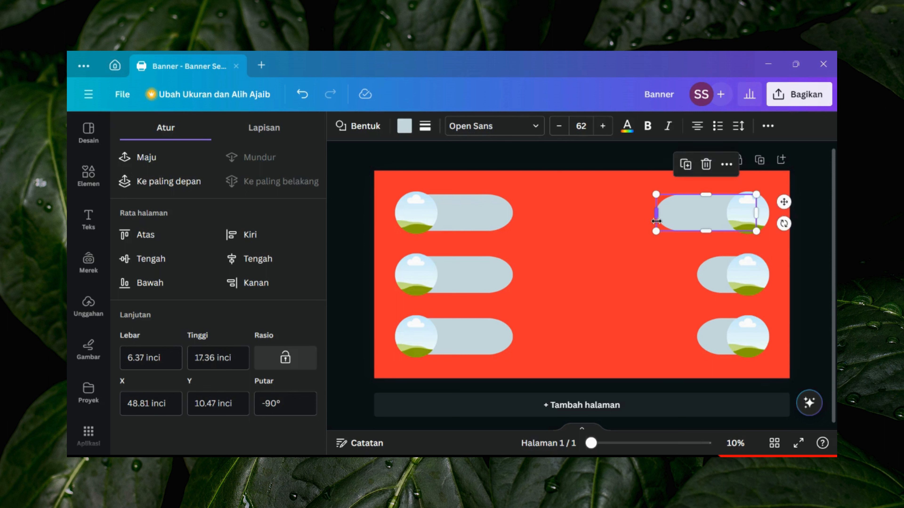
pyautogui.click(699, 280)
pyautogui.moveTo(697, 276); pyautogui.dragTo(657, 275)
pyautogui.click(704, 342)
pyautogui.moveTo(700, 339); pyautogui.dragTo(657, 337)
pyautogui.click(821, 276)
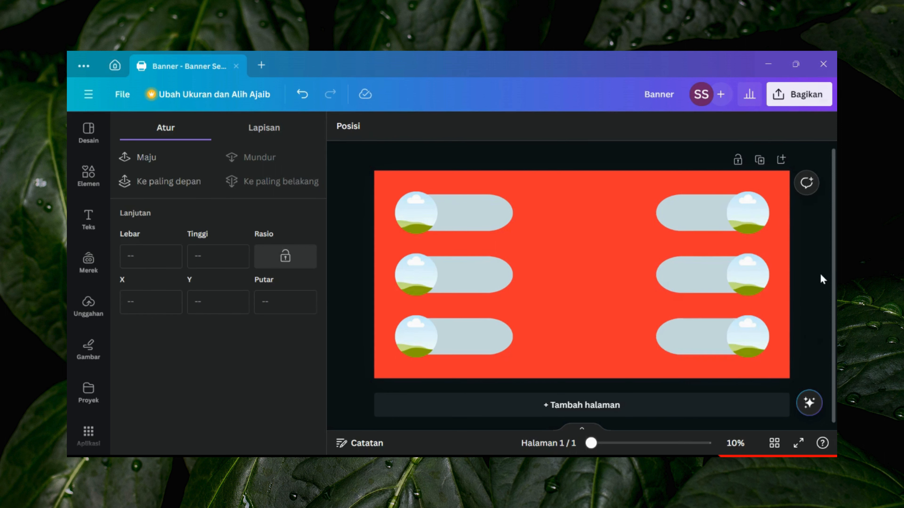
pyautogui.click(672, 209)
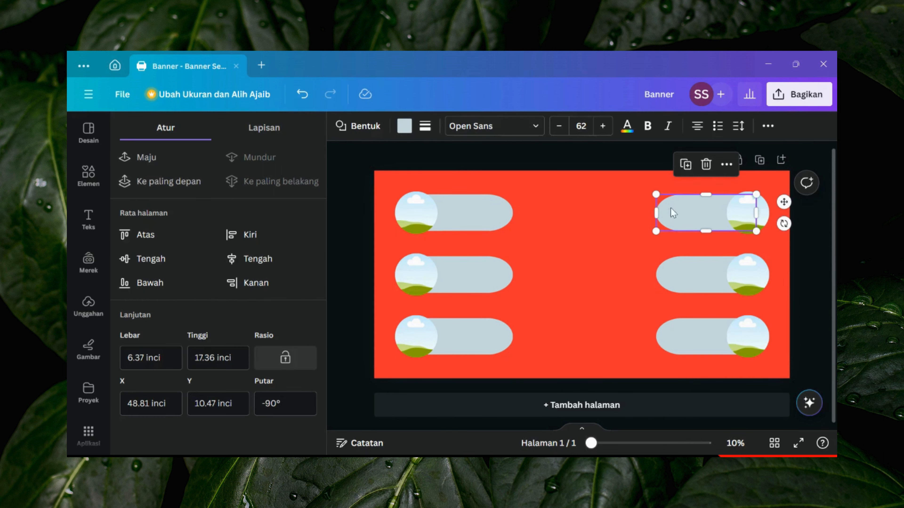
pyautogui.click(796, 255)
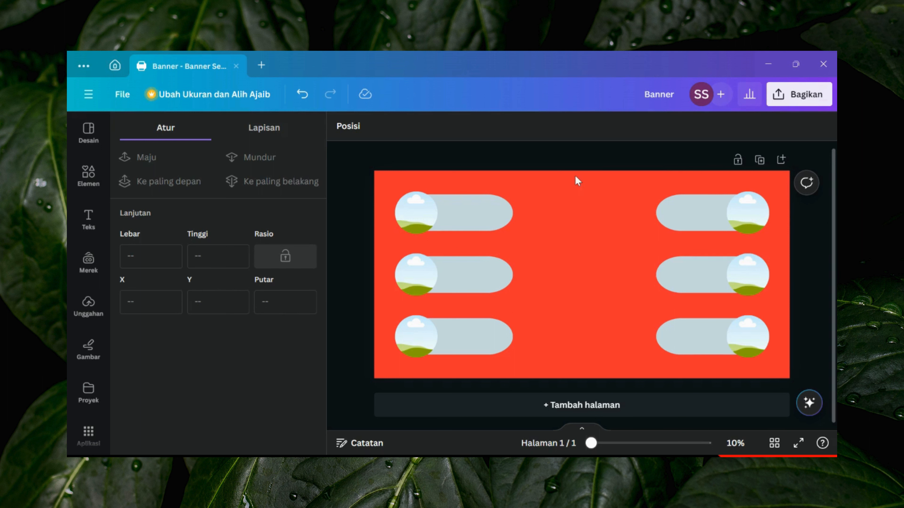
# Add the yellow comic burst from the recently used elements, shrunk to a small badge at the top-left circular frame's upper-left edge
pyautogui.click(89, 176)
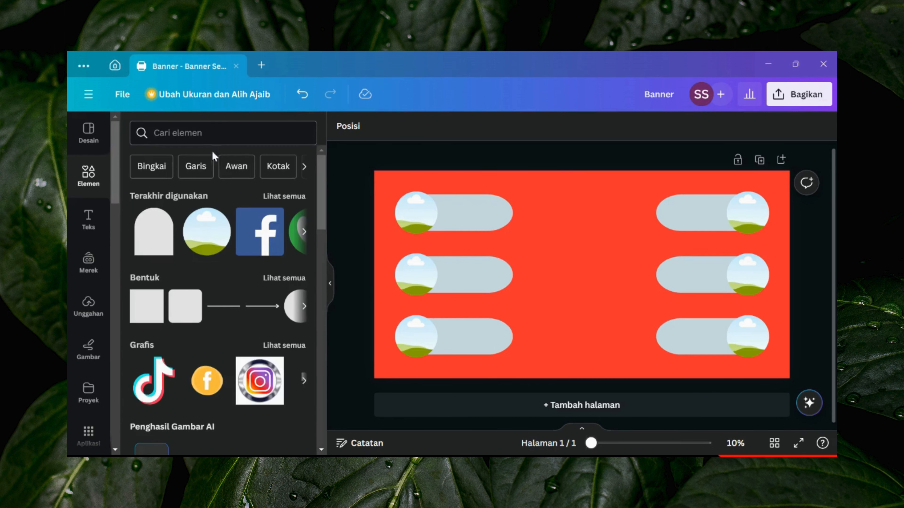
pyautogui.click(270, 192)
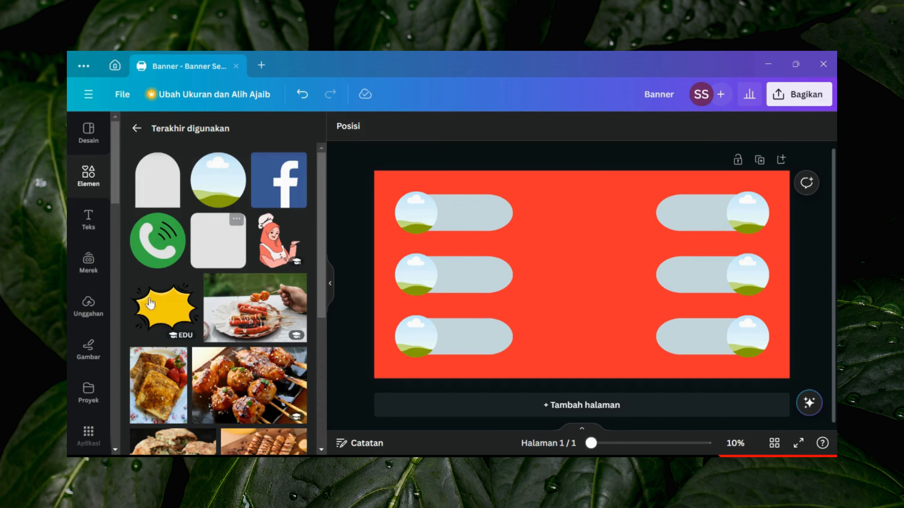
pyautogui.click(171, 292)
pyautogui.click(137, 128)
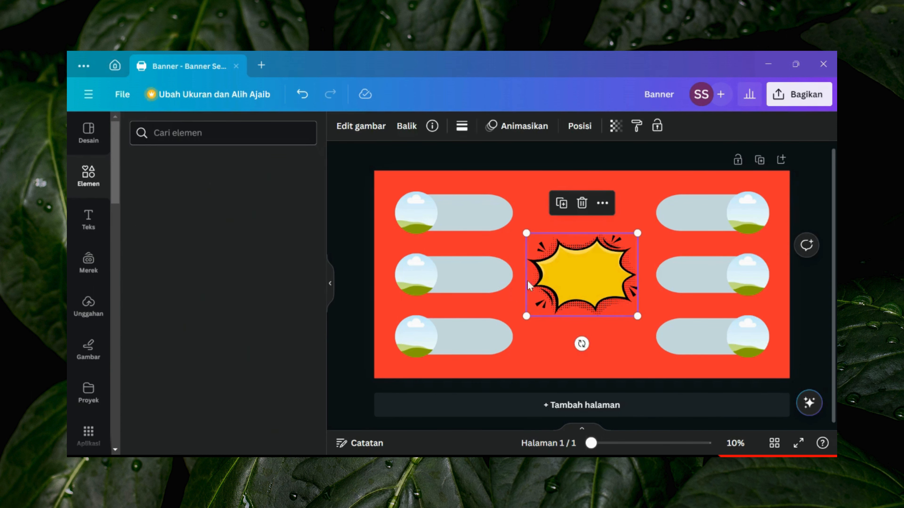
pyautogui.moveTo(637, 236); pyautogui.dragTo(398, 256)
# Duplicate the small yellow burst onto the upper-left edges of the middle and bottom circular frames in the left column
pyautogui.click(376, 235)
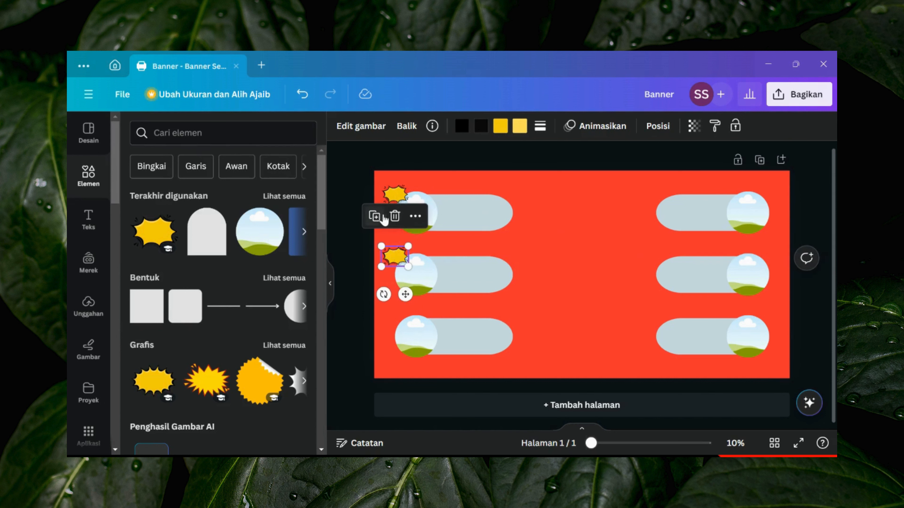
pyautogui.click(374, 216)
pyautogui.click(516, 235)
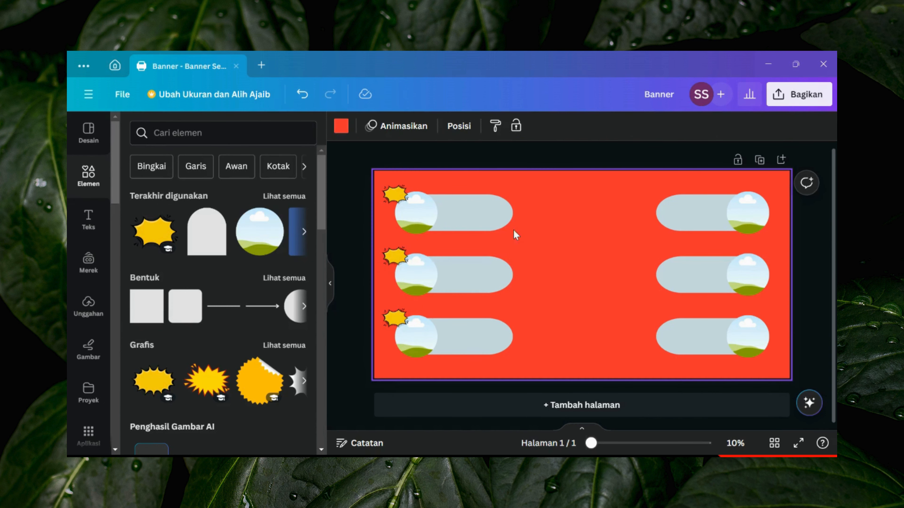
# Copy the yellow burst to the upper-right edge of each of the three circular frames in the right column
pyautogui.click(398, 192)
pyautogui.click(378, 241)
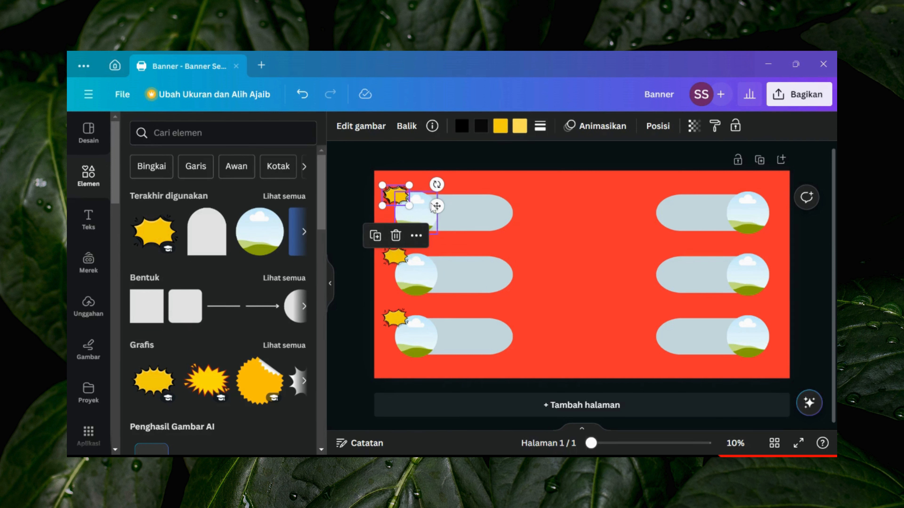
pyautogui.moveTo(437, 206); pyautogui.dragTo(771, 322)
pyautogui.click(749, 236)
pyautogui.click(749, 213)
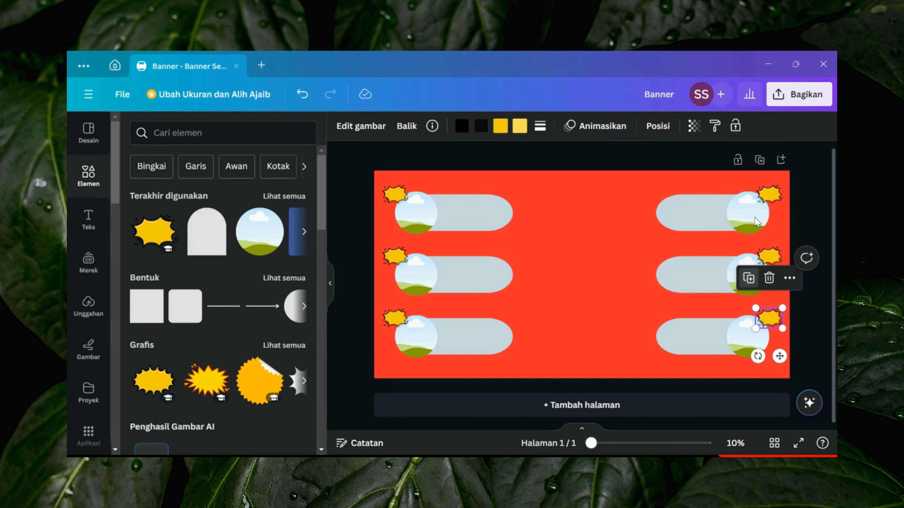
pyautogui.click(809, 218)
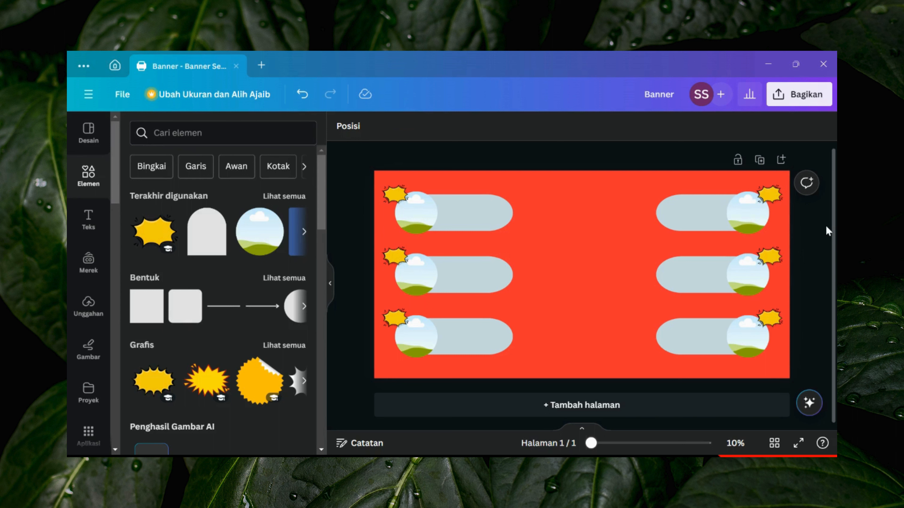
# Recolour the three arches of the left column with the light yellow from the document colours
pyautogui.click(463, 213)
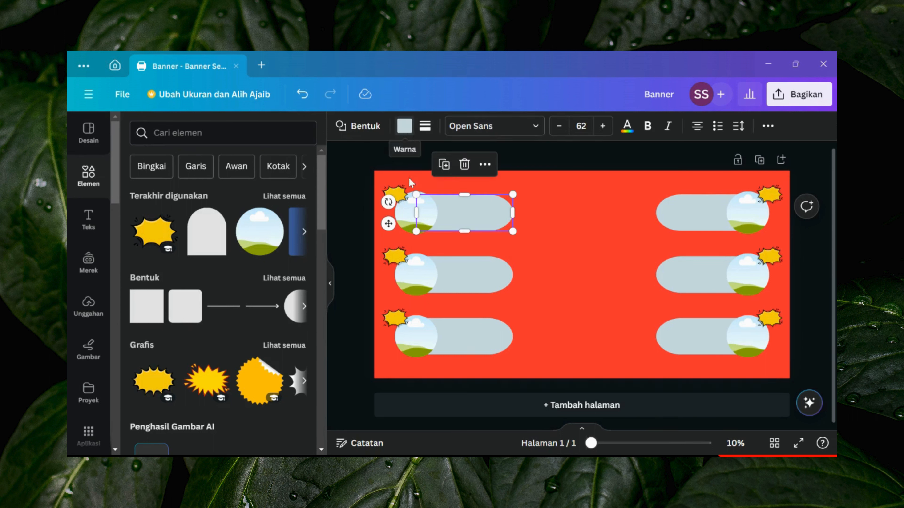
pyautogui.click(404, 126)
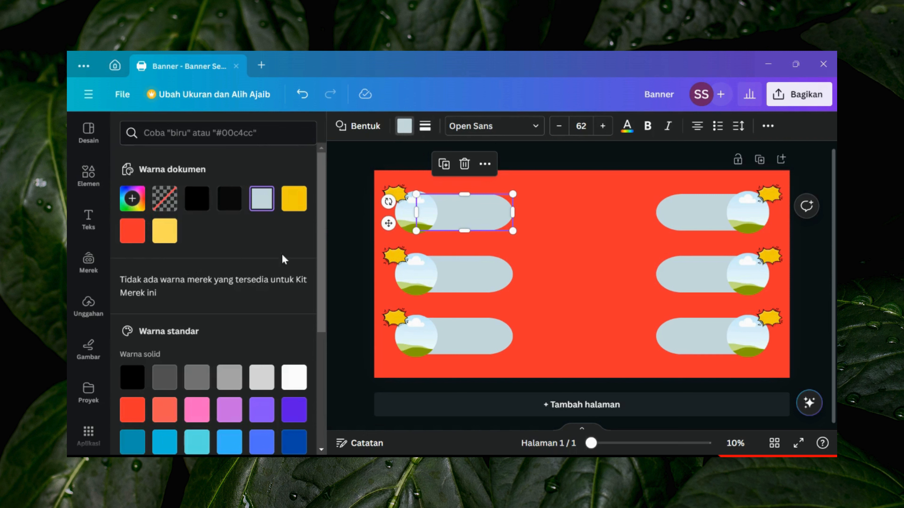
pyautogui.click(165, 231)
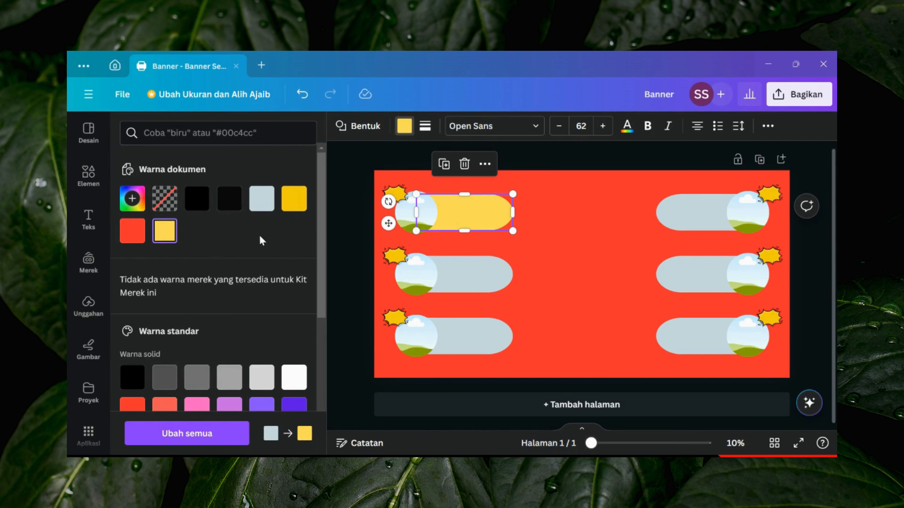
pyautogui.scroll(-4, 252, 261)
pyautogui.scroll(4, 252, 261)
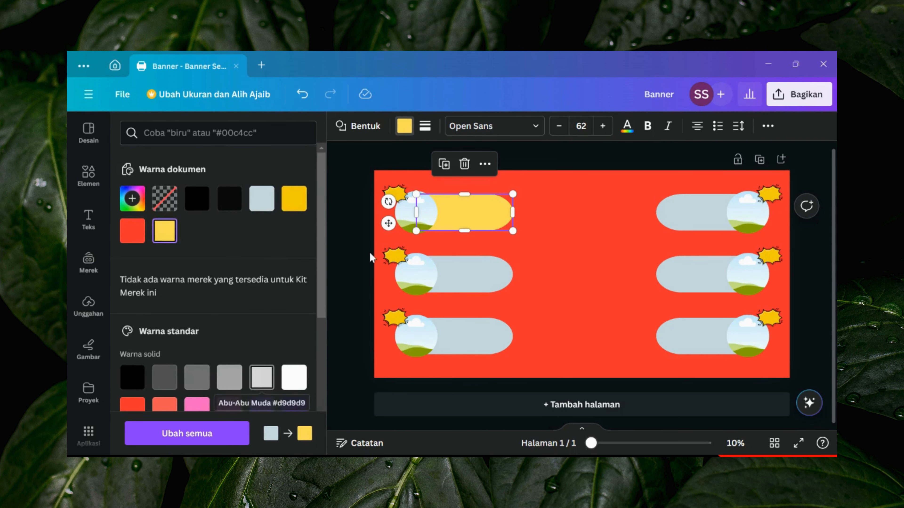
pyautogui.click(489, 275)
pyautogui.click(166, 233)
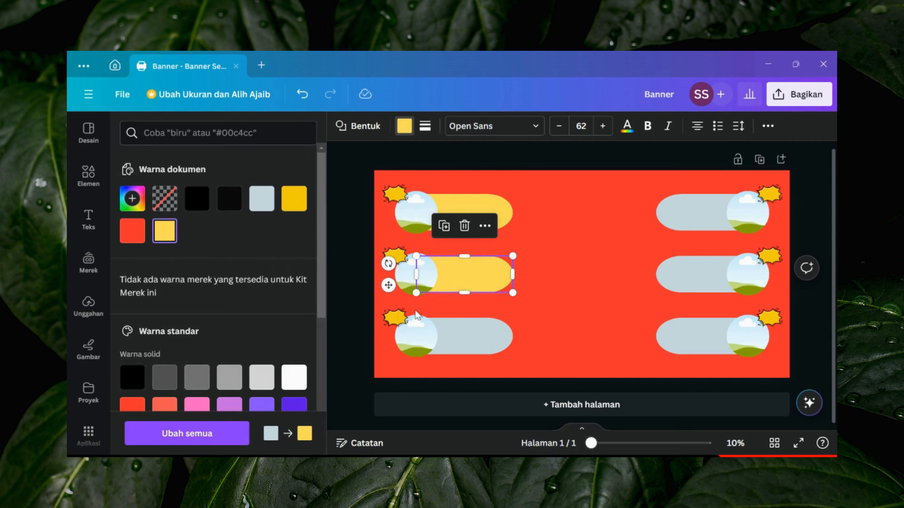
pyautogui.click(476, 329)
pyautogui.click(164, 230)
# Recolour the three arches of the right column with the same light yellow document colour
pyautogui.click(697, 212)
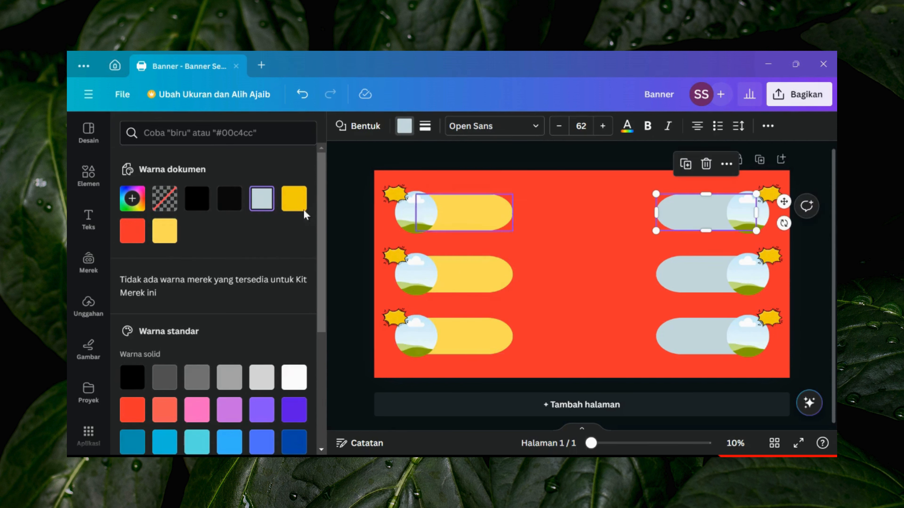
pyautogui.click(164, 232)
pyautogui.click(698, 274)
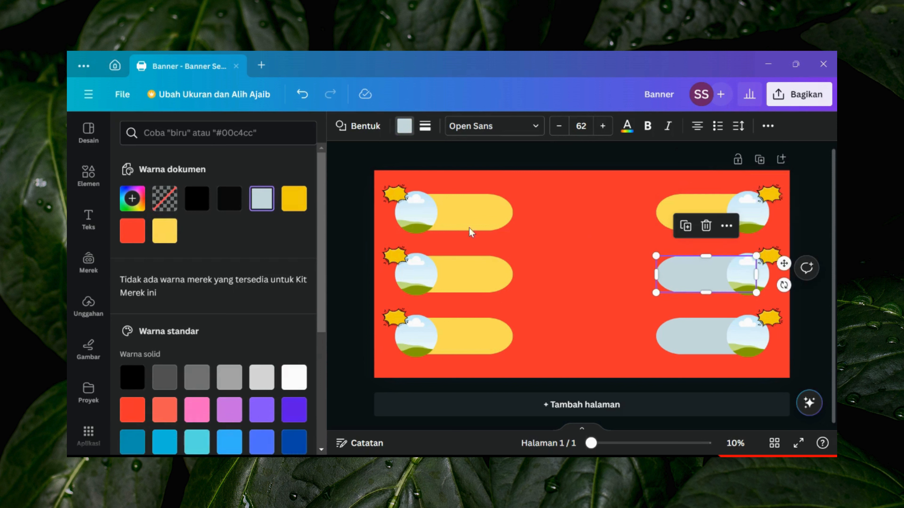
pyautogui.click(162, 235)
pyautogui.click(706, 343)
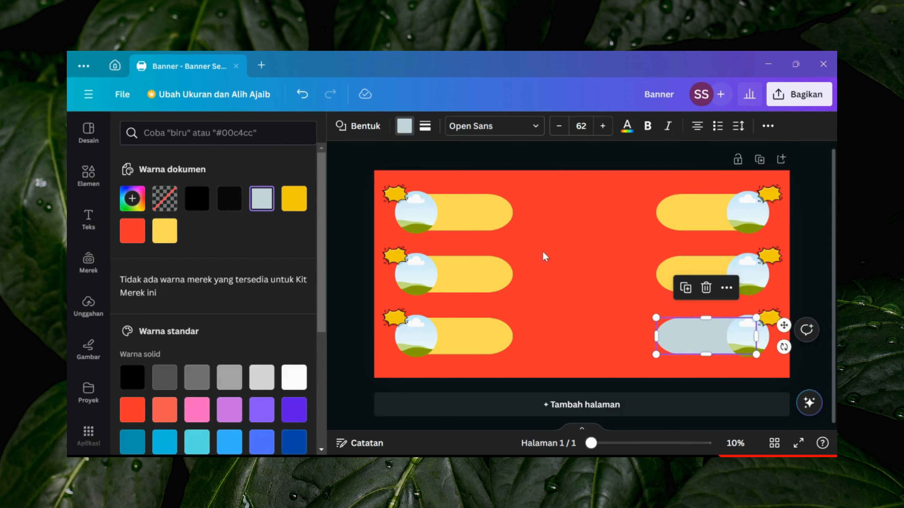
pyautogui.click(166, 234)
pyautogui.press('Escape')
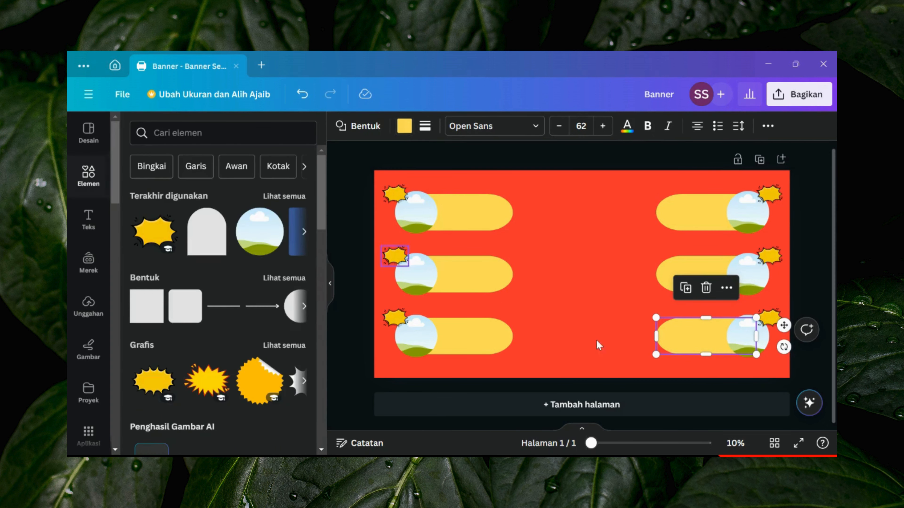
# Search the photos for "pisang crispy" and fill the left column's top circular frame with the chocolate-drizzled fried banana bites
pyautogui.click(803, 261)
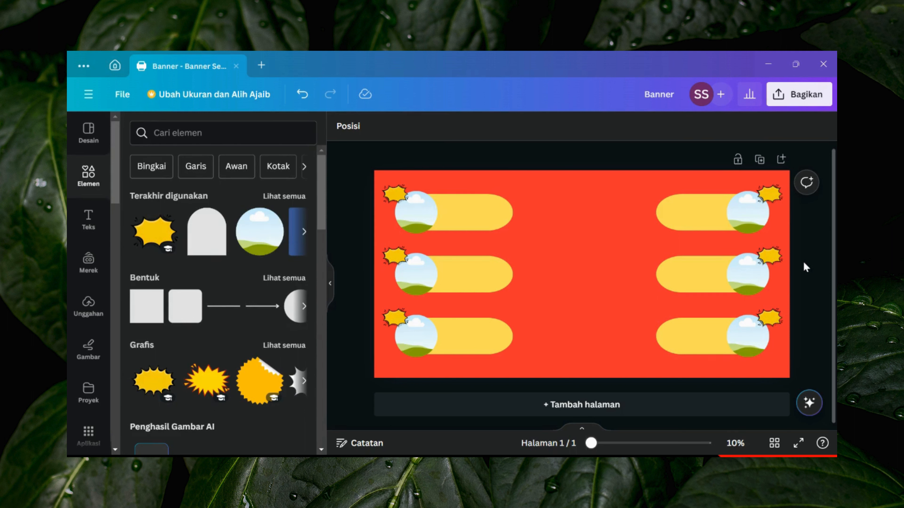
pyautogui.click(225, 134)
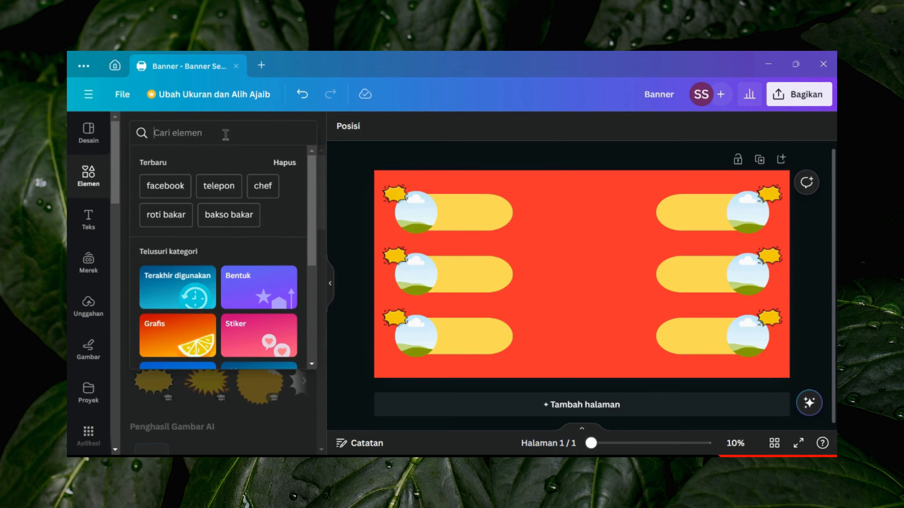
pyautogui.write('pisang')
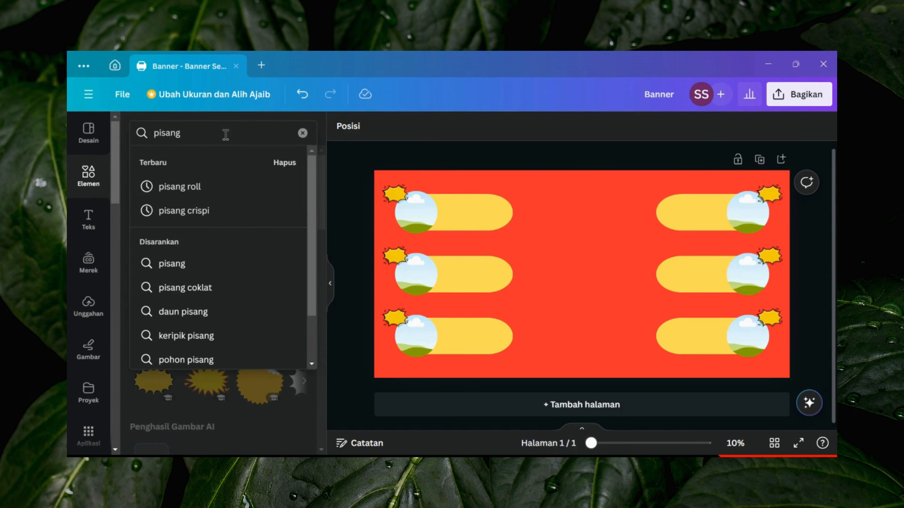
pyautogui.write(' cris')
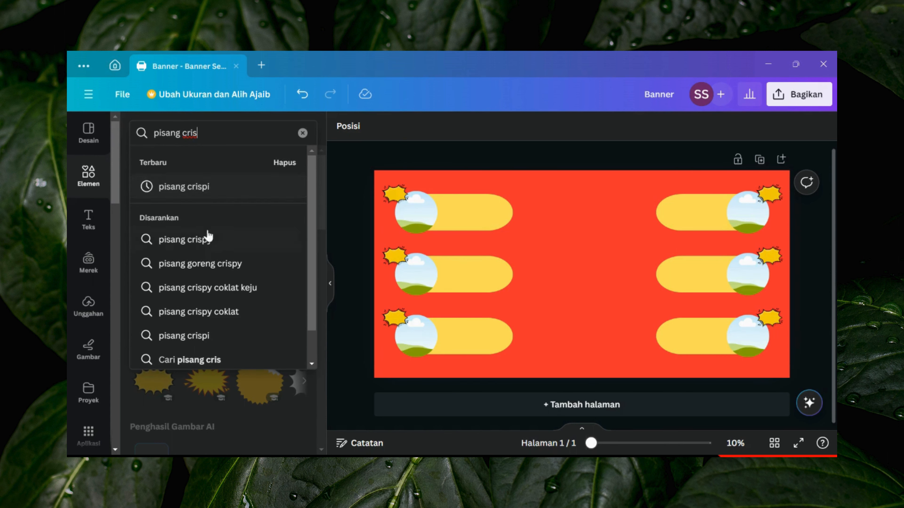
pyautogui.click(208, 236)
pyautogui.click(214, 161)
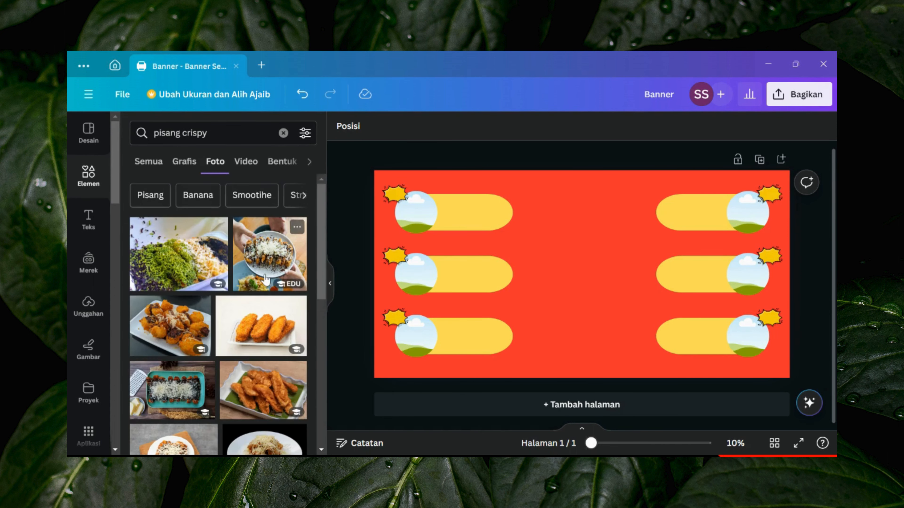
pyautogui.scroll(-2, 265, 279)
pyautogui.moveTo(170, 265); pyautogui.dragTo(416, 213)
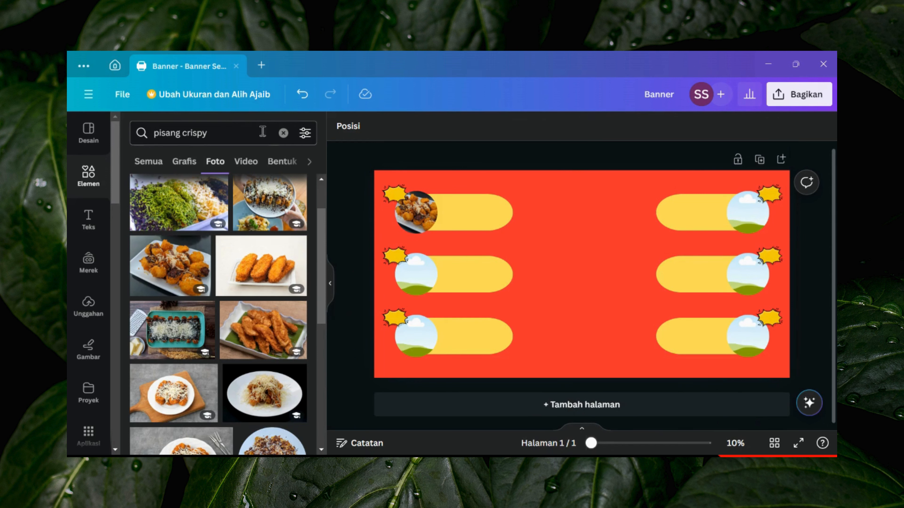
# Search the photos for "pisang roll" and fill the right column's top circular frame with the chocolate-drizzled banana rolls
pyautogui.click(241, 129)
pyautogui.press('BackSpace')
pyautogui.press('BackSpace')
pyautogui.press('BackSpace')
pyautogui.press('BackSpace')
pyautogui.press('BackSpace')
pyautogui.press('BackSpace')
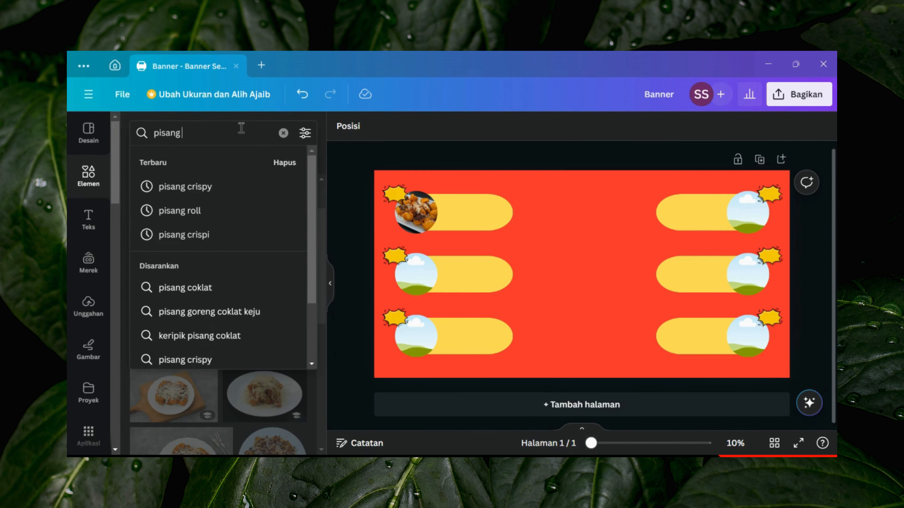
pyautogui.write('roll')
pyautogui.press('Return')
pyautogui.moveTo(174, 246); pyautogui.dragTo(757, 209)
# Search the photos for "bakso bakar" and fill the left column's middle circular frame with the glazed meatball skewers on a dark background
pyautogui.click(229, 132)
pyautogui.press('BackSpace')
pyautogui.press('BackSpace')
pyautogui.press('BackSpace')
pyautogui.press('BackSpace')
pyautogui.press('BackSpace')
pyautogui.press('BackSpace')
pyautogui.press('BackSpace')
pyautogui.press('BackSpace')
pyautogui.press('BackSpace')
pyautogui.press('BackSpace')
pyautogui.press('BackSpace')
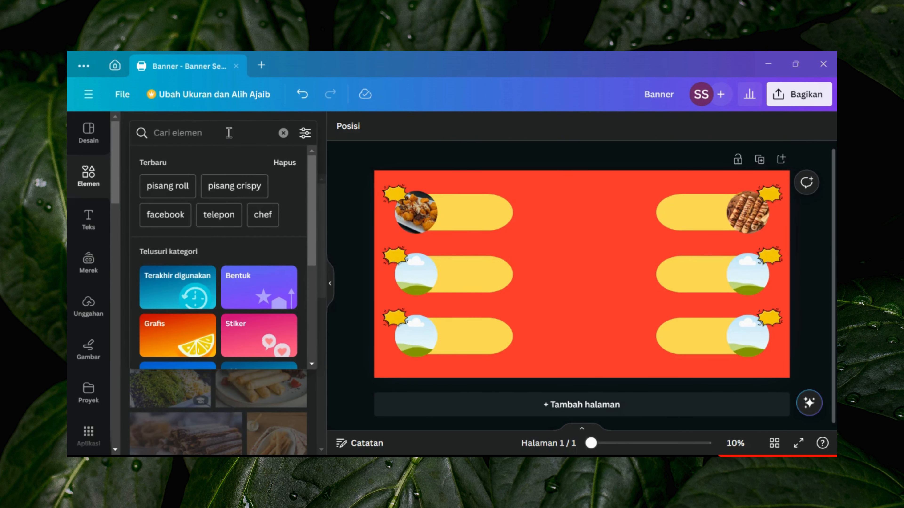
pyautogui.write('bakso')
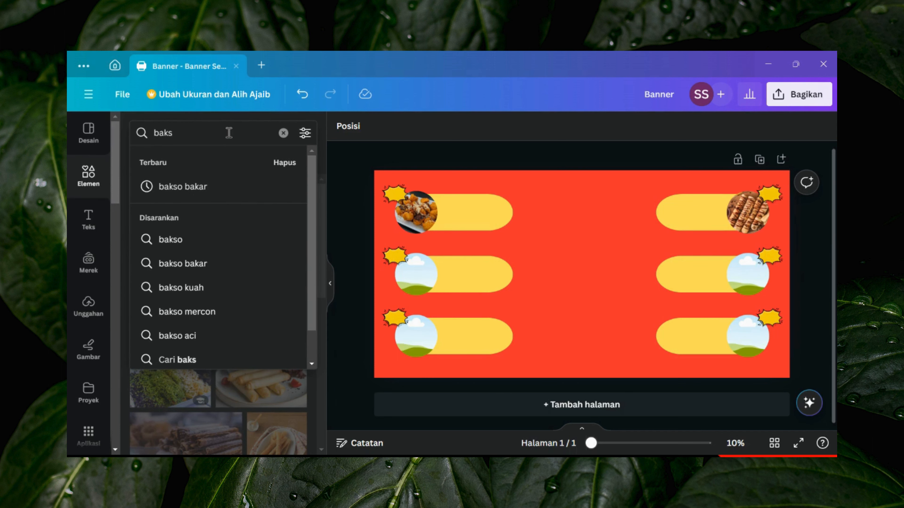
pyautogui.click(219, 187)
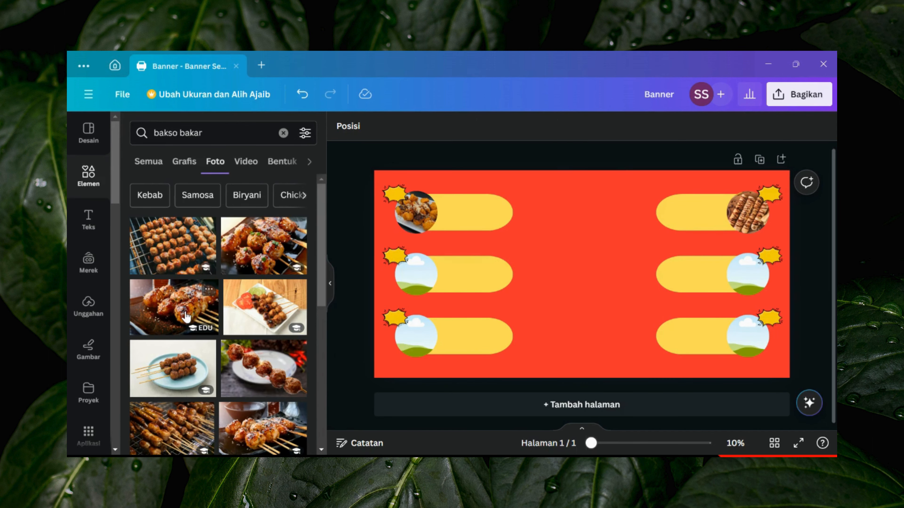
pyautogui.click(174, 307)
pyautogui.moveTo(584, 206); pyautogui.dragTo(415, 274)
# Search the photos for "roti bakar" and fill the right column's bottom circular frame with the plain golden toast
pyautogui.click(284, 134)
pyautogui.write('roti')
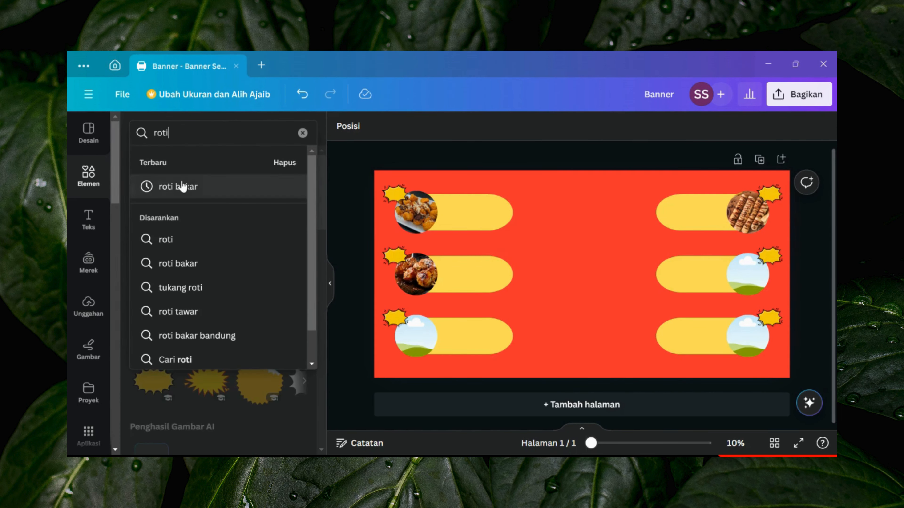
pyautogui.click(182, 187)
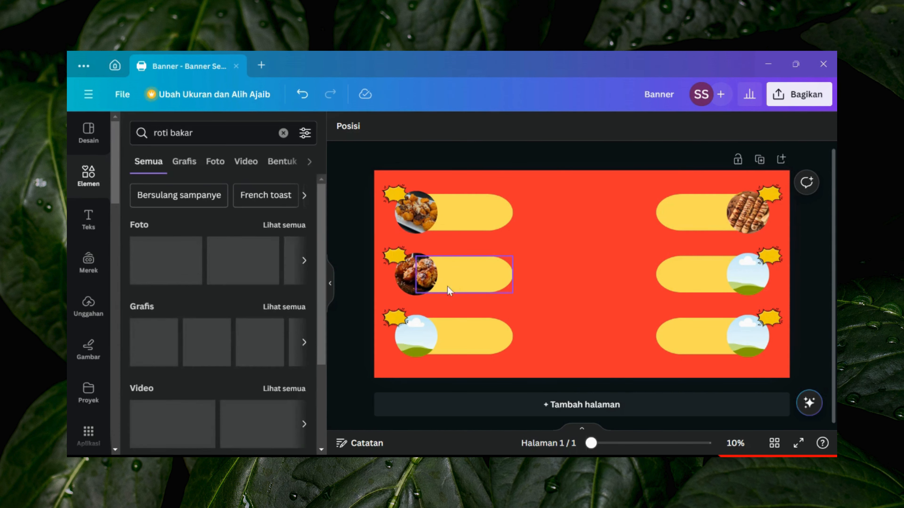
pyautogui.click(215, 161)
pyautogui.moveTo(199, 314); pyautogui.dragTo(747, 335)
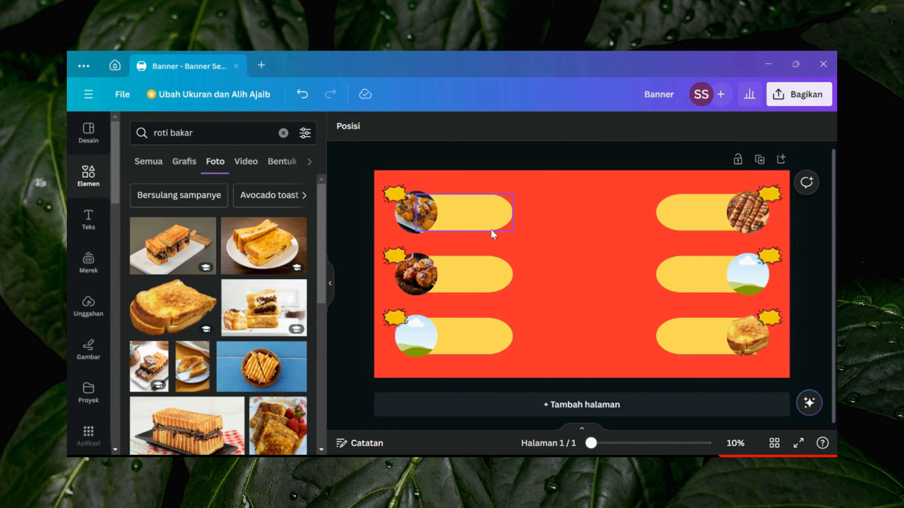
# Search the photos for "sandwich" and fill the right column's middle circular frame with the grilled sandwich on a dark background
pyautogui.click(284, 132)
pyautogui.write('san')
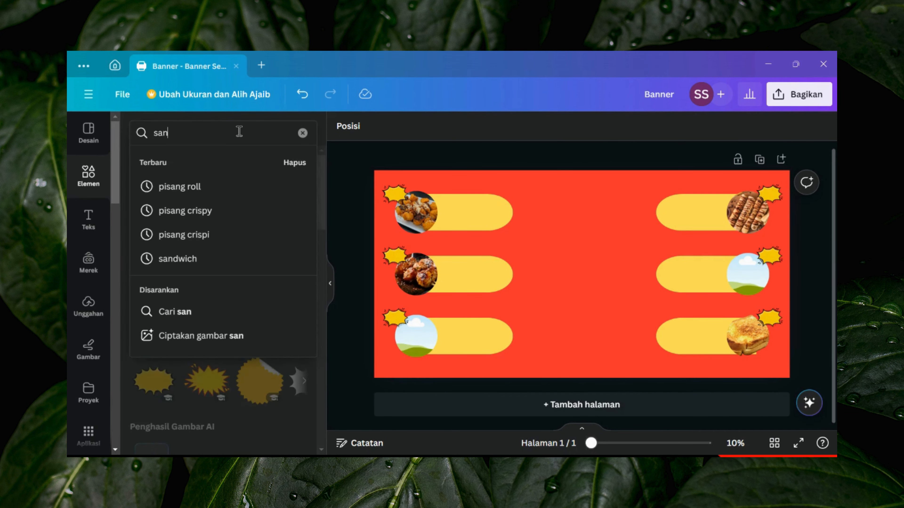
pyautogui.press('Down')
pyautogui.press('Down')
pyautogui.press('Down')
pyautogui.press('Down')
pyautogui.press('Down')
pyautogui.press('Down')
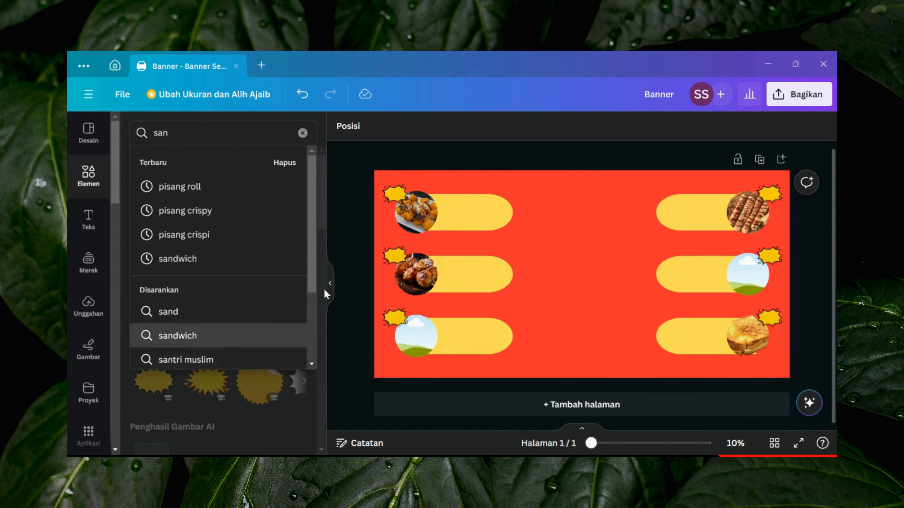
pyautogui.press('Return')
pyautogui.click(215, 161)
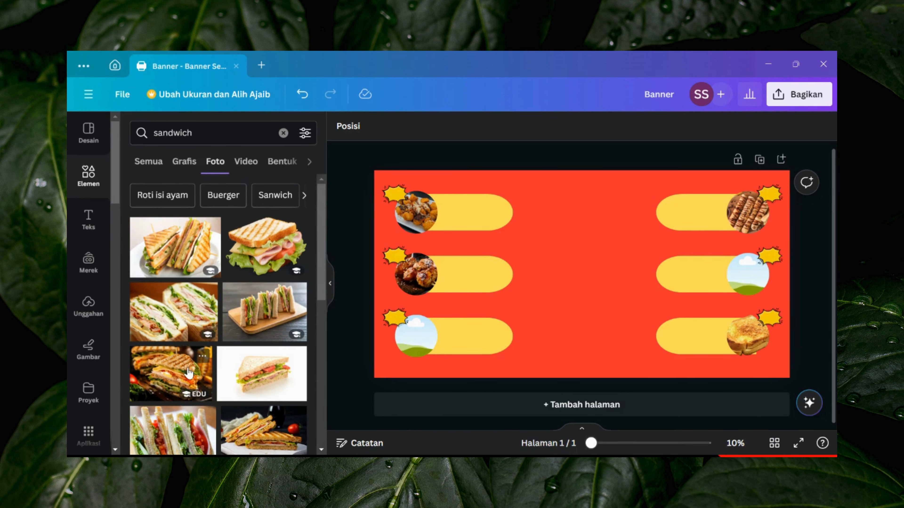
pyautogui.moveTo(185, 373); pyautogui.dragTo(747, 274)
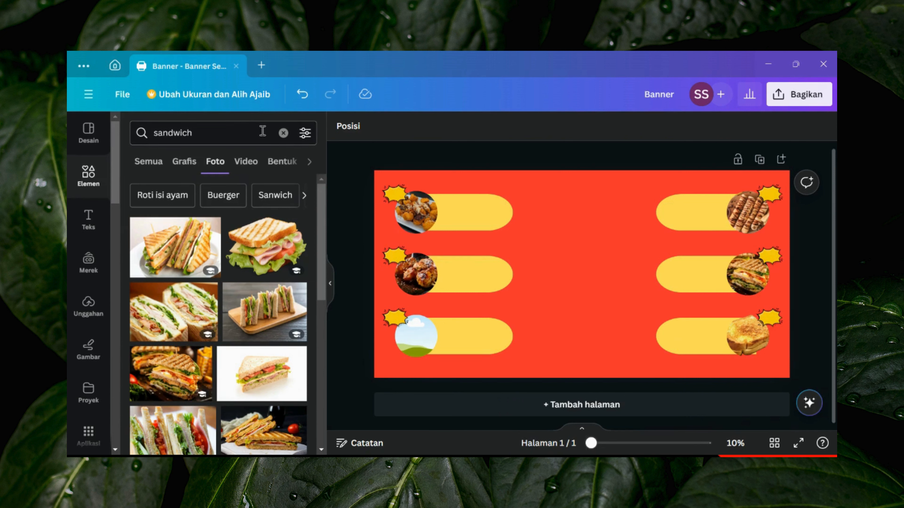
# Search the photos for "sosis bakar" and fill the left column's bottom circular frame with the grilled sausages on a plate
pyautogui.click(283, 134)
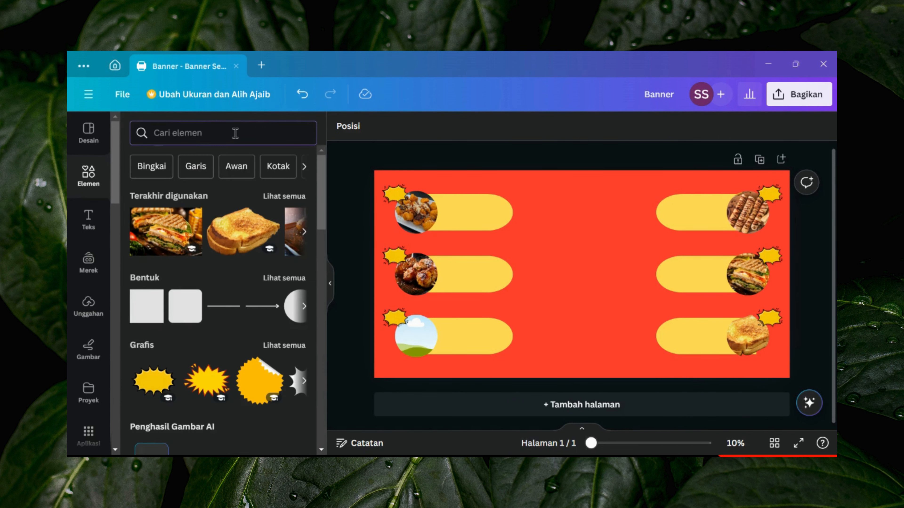
pyautogui.write('sos')
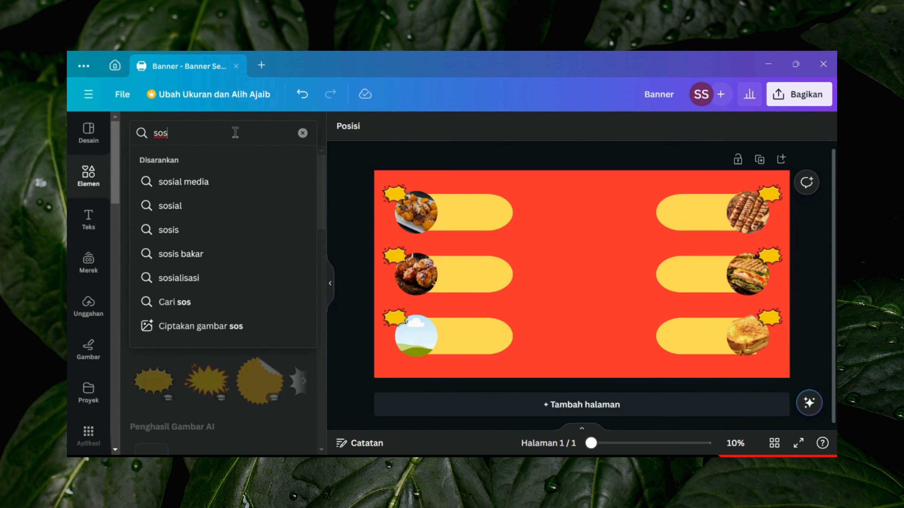
pyautogui.click(249, 255)
pyautogui.click(216, 161)
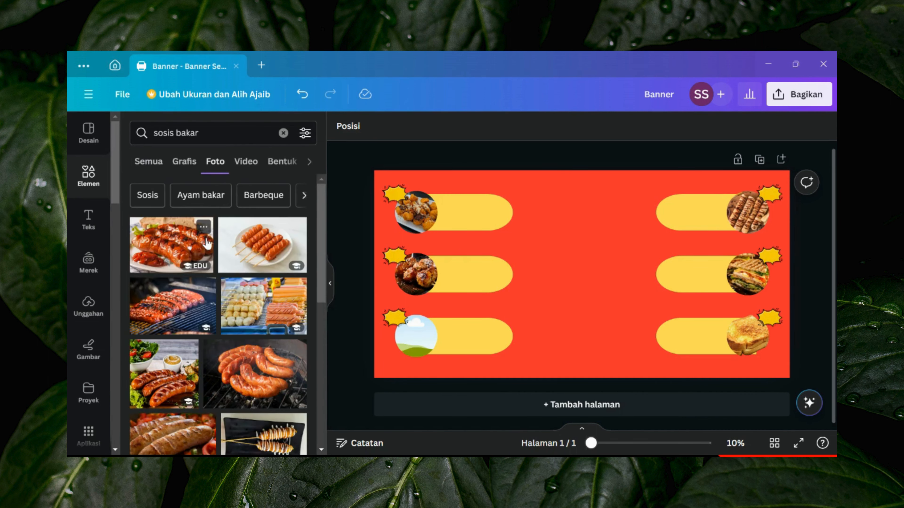
pyautogui.moveTo(173, 246); pyautogui.dragTo(422, 335)
# Search the photos for "kentang goreng" and replace the right column's bottom frame photo with the fries and ketchup dip on a wooden plate
pyautogui.click(284, 133)
pyautogui.write('kenta')
pyautogui.click(249, 206)
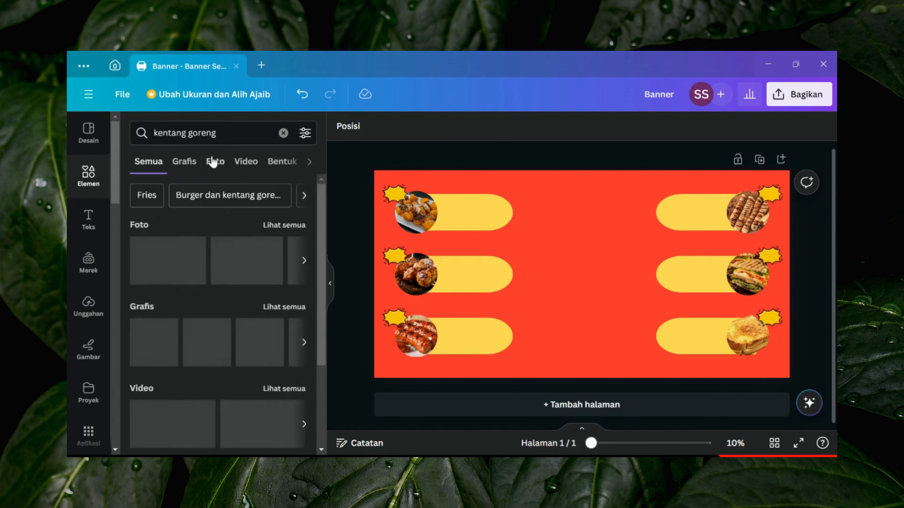
pyautogui.click(214, 161)
pyautogui.moveTo(264, 246); pyautogui.dragTo(737, 333)
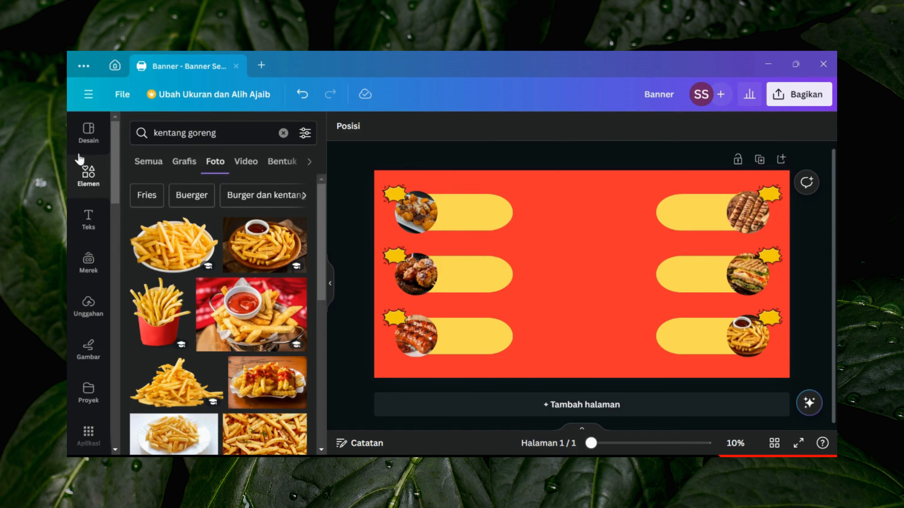
pyautogui.click(88, 173)
pyautogui.click(88, 134)
pyautogui.click(88, 173)
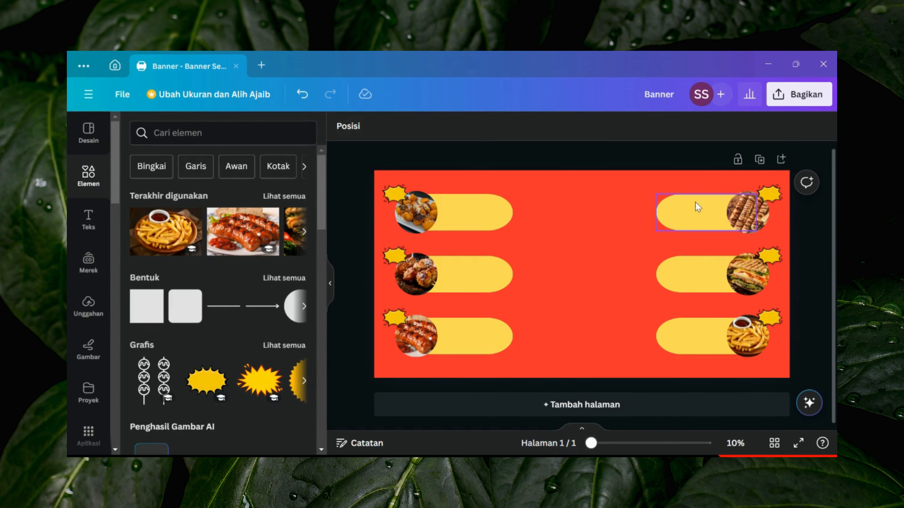
pyautogui.click(88, 219)
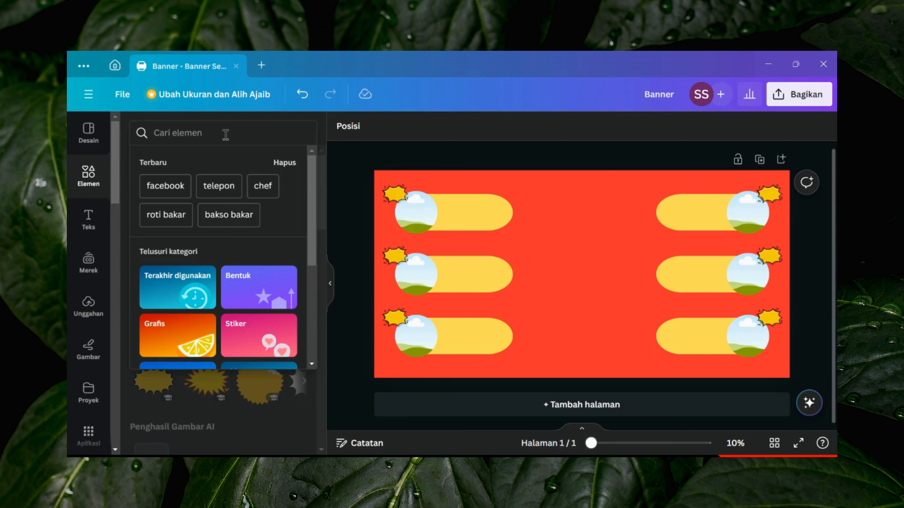
# Find a "pisang crispy" photo and place the fried banana bites in the empty top frame of the left column
pyautogui.write('pisang')
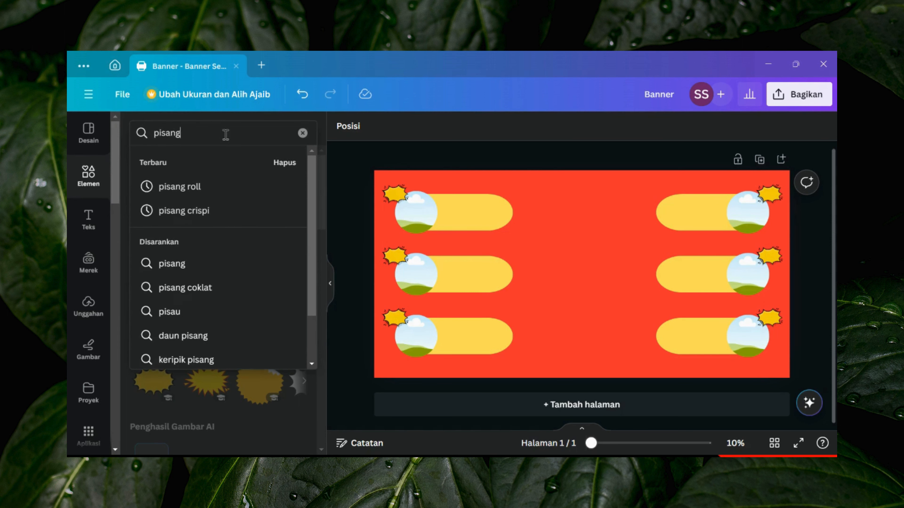
pyautogui.write(' cris')
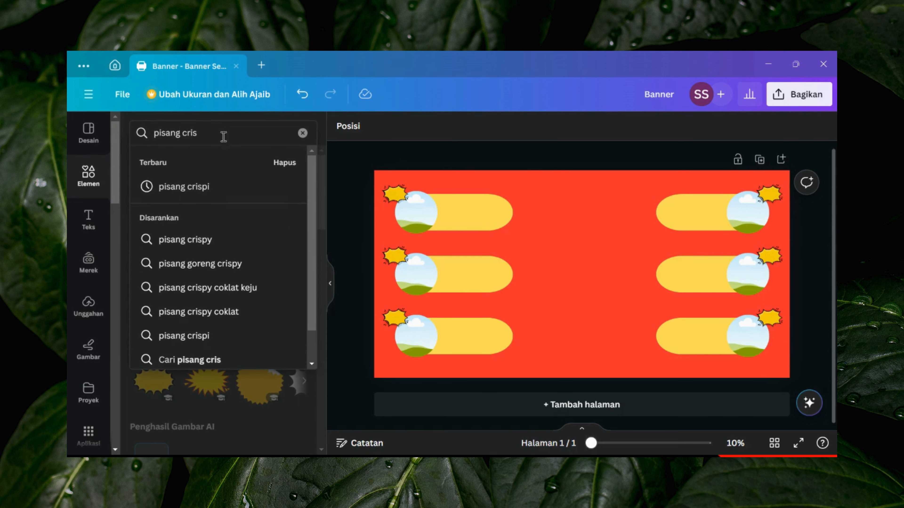
pyautogui.click(245, 239)
pyautogui.click(216, 161)
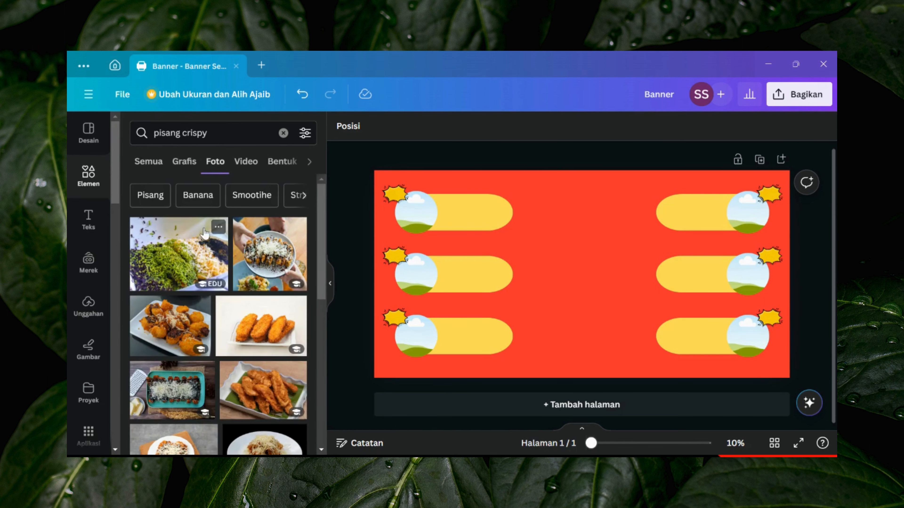
pyautogui.scroll(-3, 171, 271)
pyautogui.moveTo(170, 271); pyautogui.dragTo(416, 213)
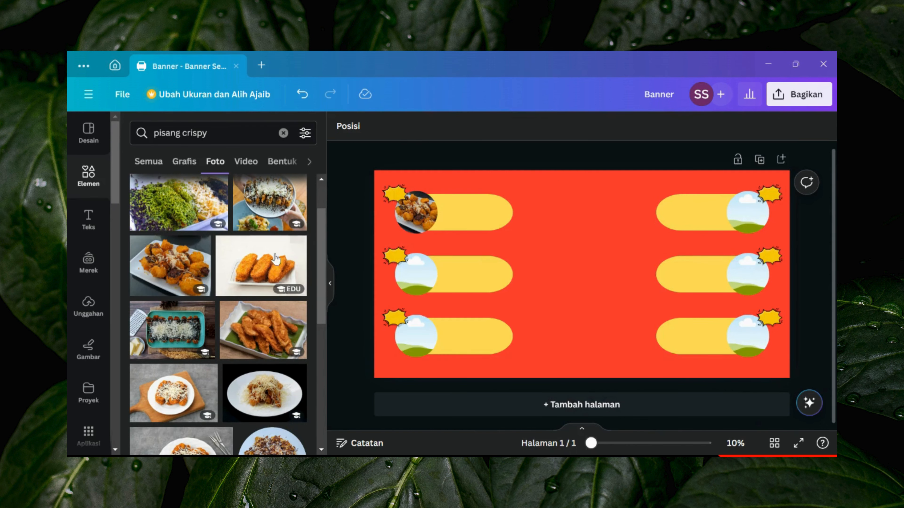
# Find a "pisang roll" photo and place the chocolate-striped rolls in the empty top frame of the right column
pyautogui.click(241, 131)
pyautogui.press('BackSpace')
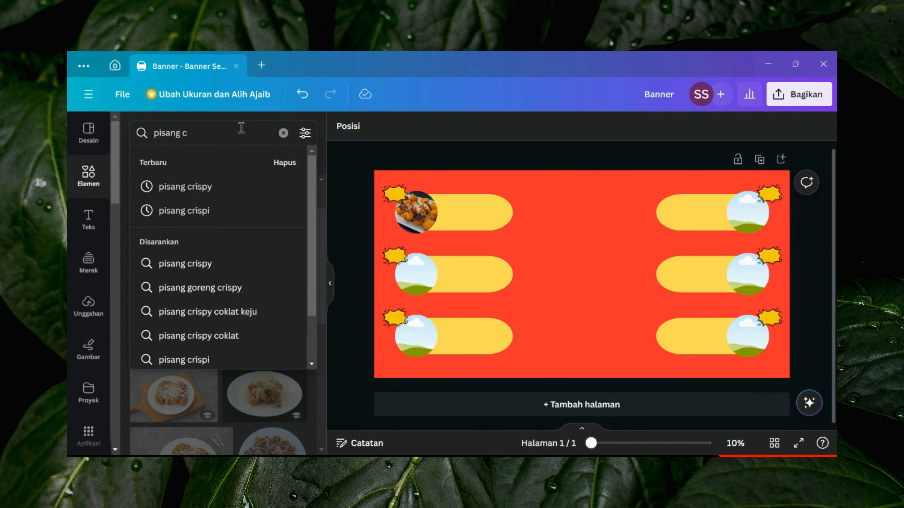
pyautogui.press('BackSpace')
pyautogui.press('BackSpace')
pyautogui.click(228, 208)
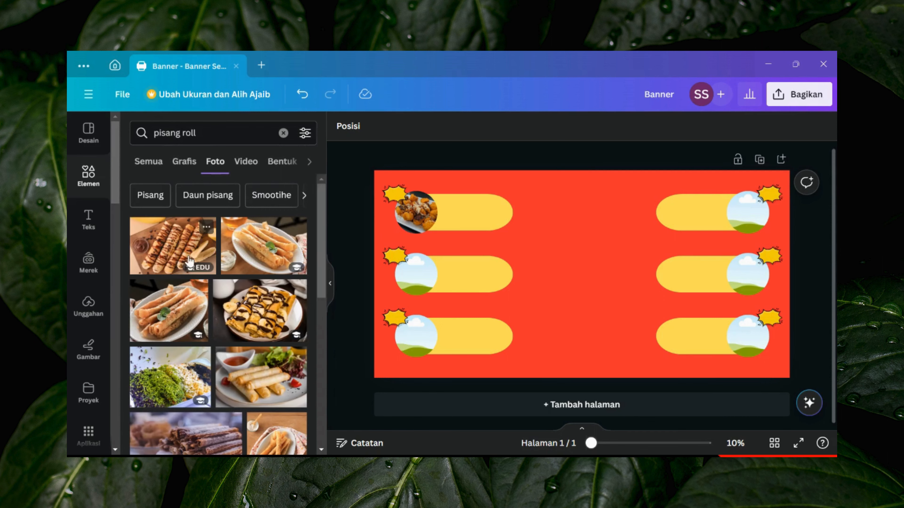
pyautogui.moveTo(188, 262); pyautogui.dragTo(749, 212)
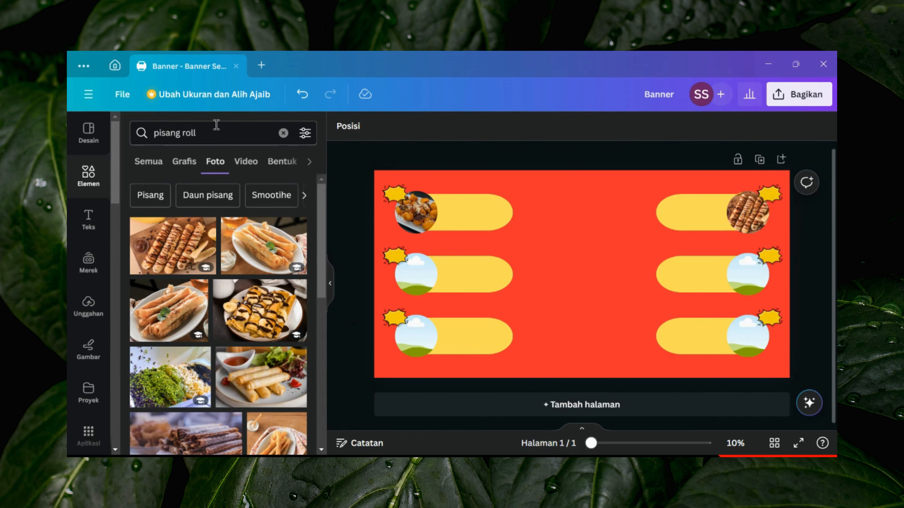
# Find a "bakso bakar" photo, place the glazed meatball skewers in the left column's empty middle frame, and clear the search
pyautogui.click(229, 133)
pyautogui.press('BackSpace')
pyautogui.press('BackSpace')
pyautogui.press('BackSpace')
pyautogui.press('BackSpace')
pyautogui.press('BackSpace')
pyautogui.press('BackSpace')
pyautogui.press('BackSpace')
pyautogui.press('BackSpace')
pyautogui.press('BackSpace')
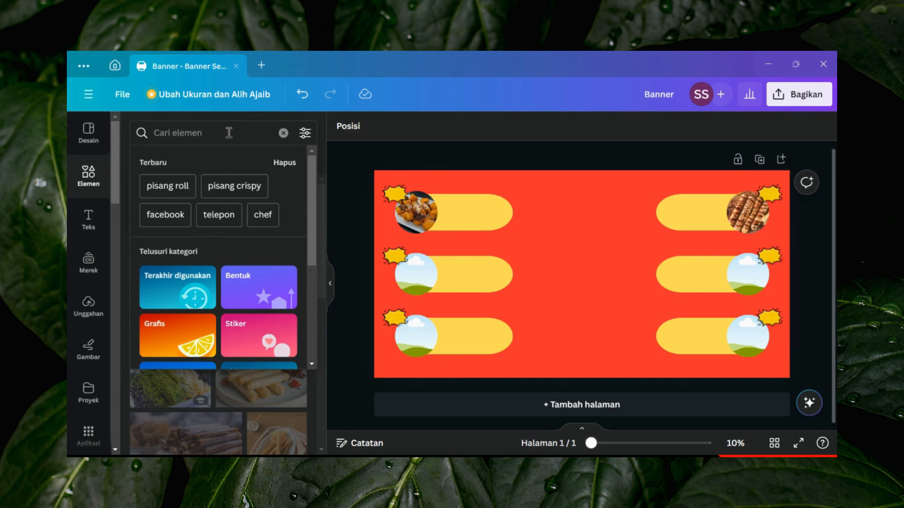
pyautogui.write('bakso')
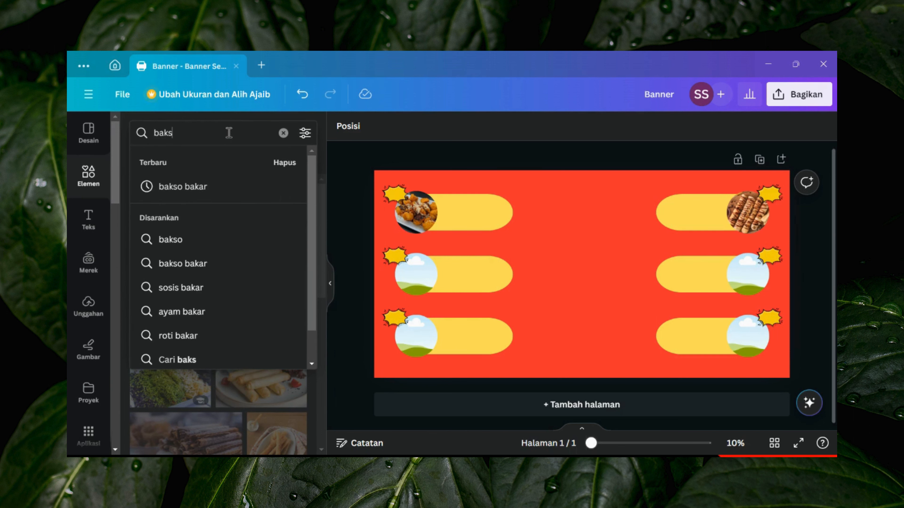
pyautogui.click(218, 186)
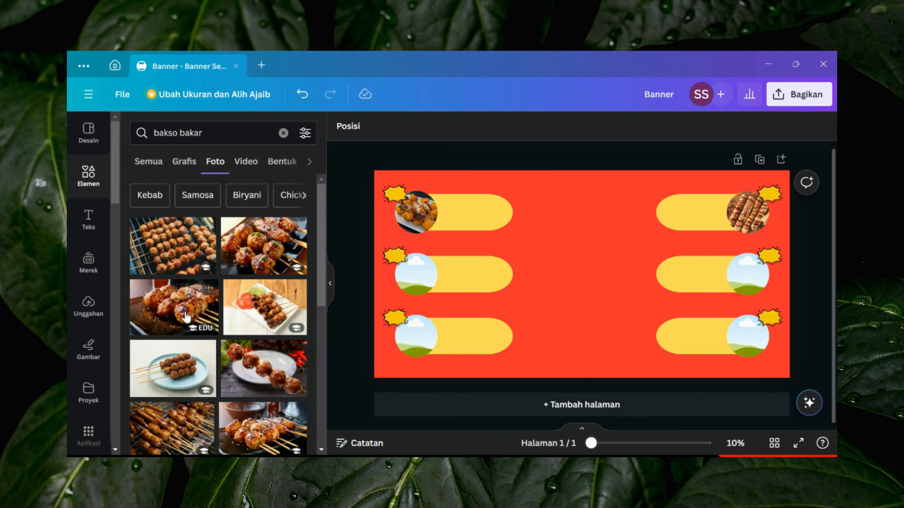
pyautogui.click(186, 316)
pyautogui.moveTo(569, 271); pyautogui.dragTo(420, 274)
pyautogui.click(283, 133)
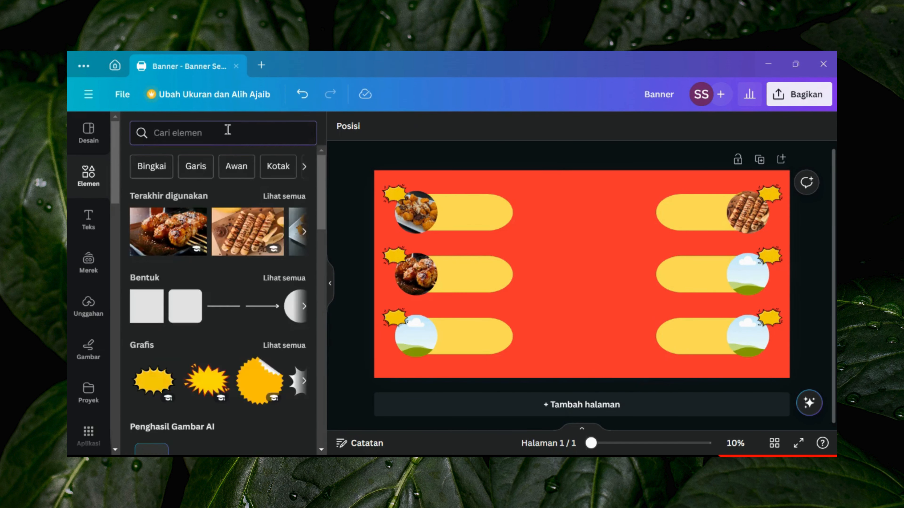
# Find a "roti bakar" photo and place the golden toasted bread in the right column's empty bottom frame
pyautogui.click(227, 130)
pyautogui.write('roti')
pyautogui.click(234, 186)
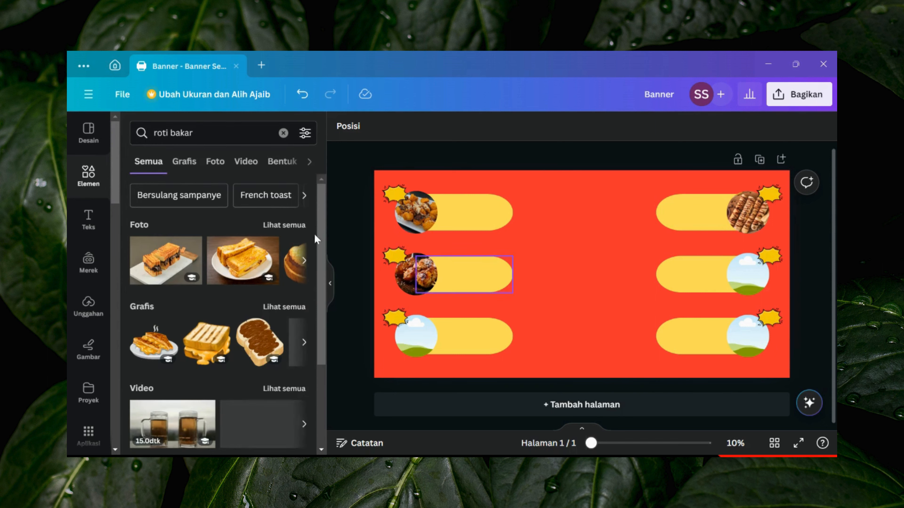
pyautogui.click(215, 162)
pyautogui.moveTo(172, 308); pyautogui.dragTo(747, 336)
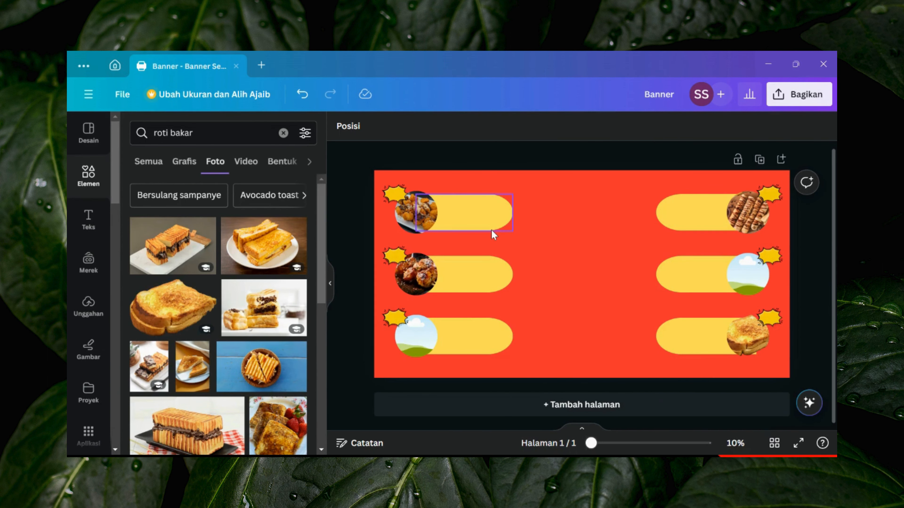
# Find a "sandwich" photo and place the grilled sandwich on the dark background in the right column's empty middle frame
pyautogui.click(283, 133)
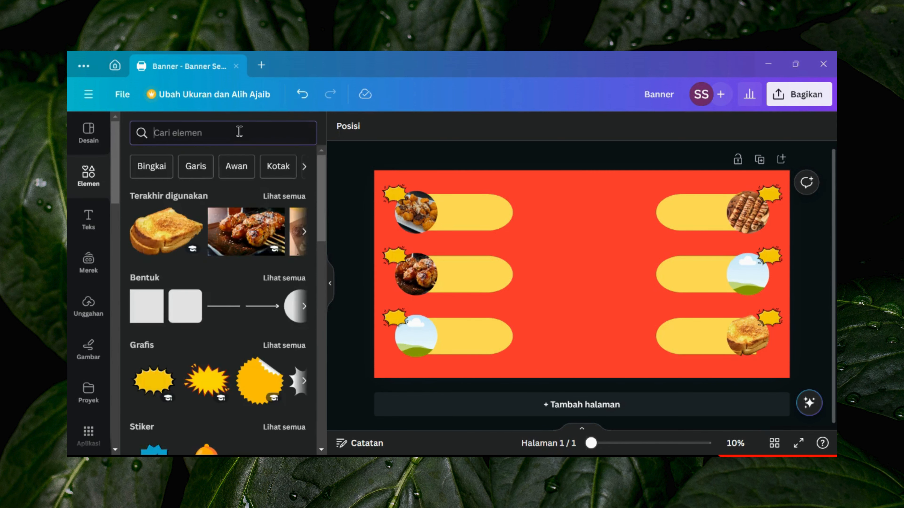
pyautogui.write('san')
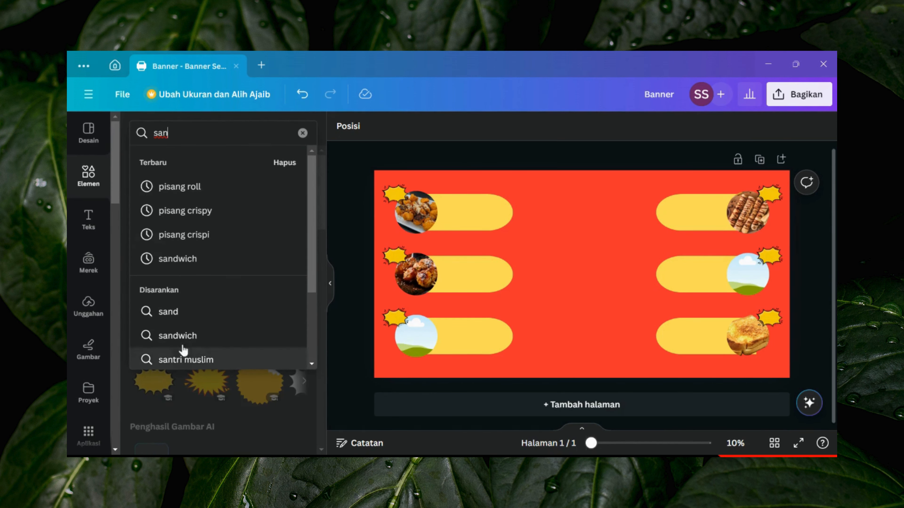
pyautogui.click(177, 336)
pyautogui.click(216, 162)
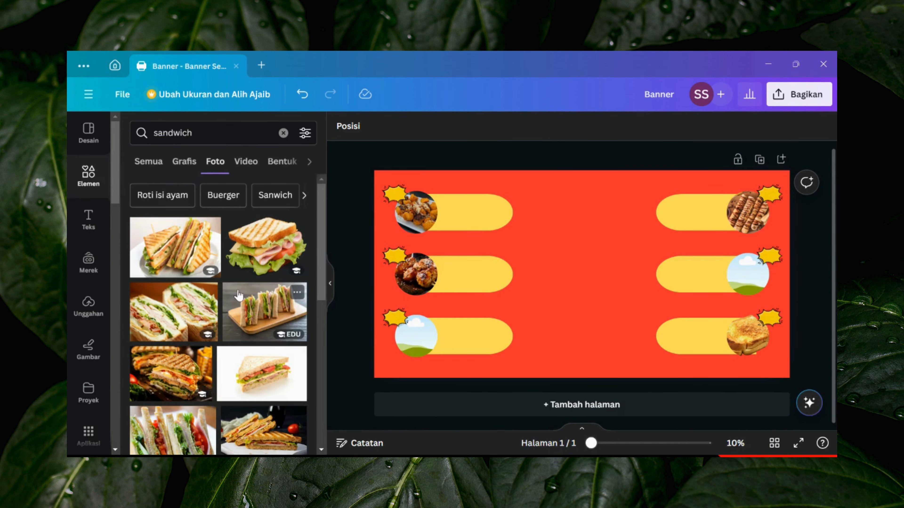
pyautogui.moveTo(181, 377); pyautogui.dragTo(748, 275)
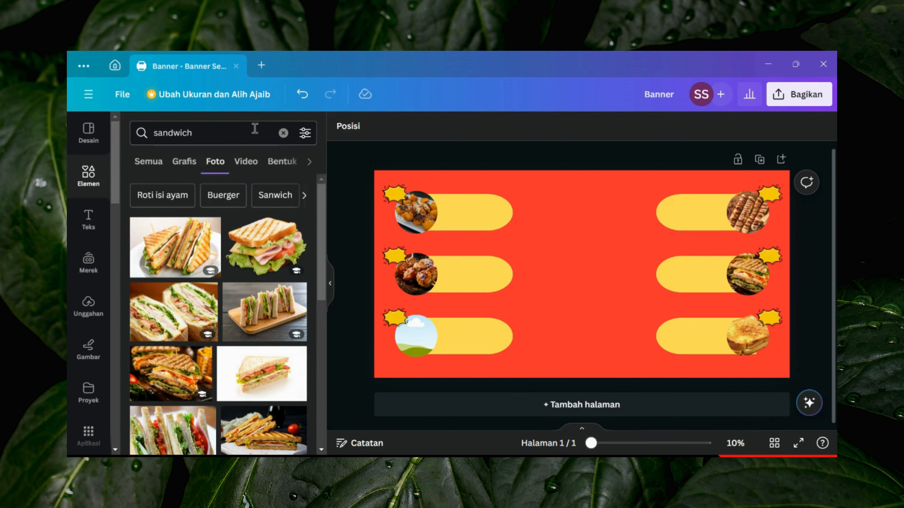
# Find a "sosis bakar" photo and place the glazed grilled sausages in the left column's empty bottom frame
pyautogui.click(283, 133)
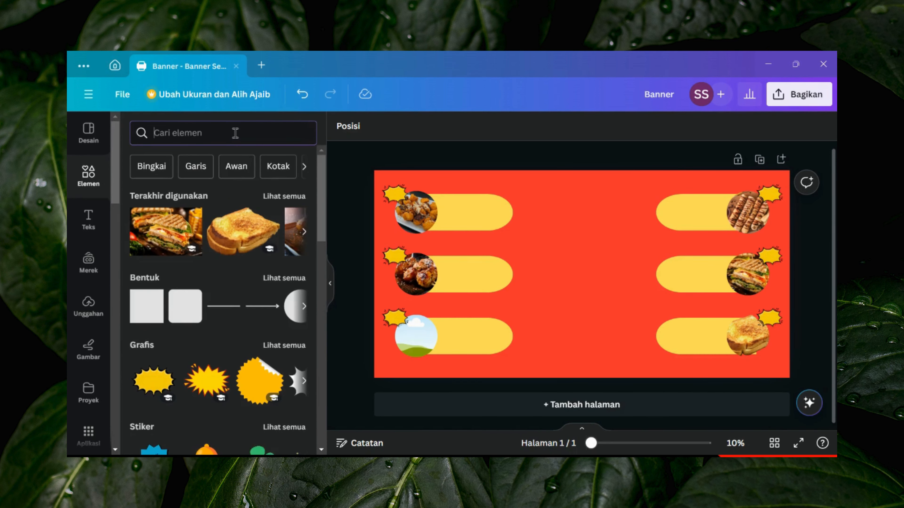
pyautogui.write('os')
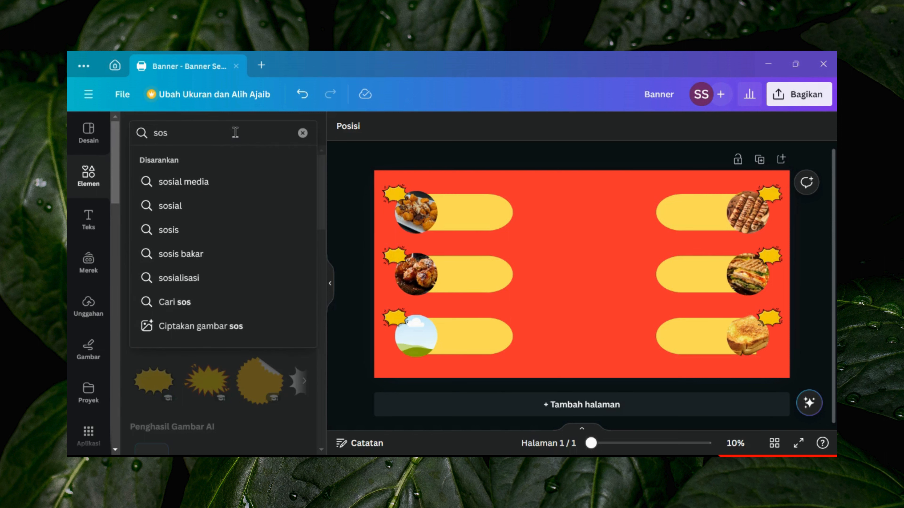
pyautogui.click(192, 254)
pyautogui.click(213, 161)
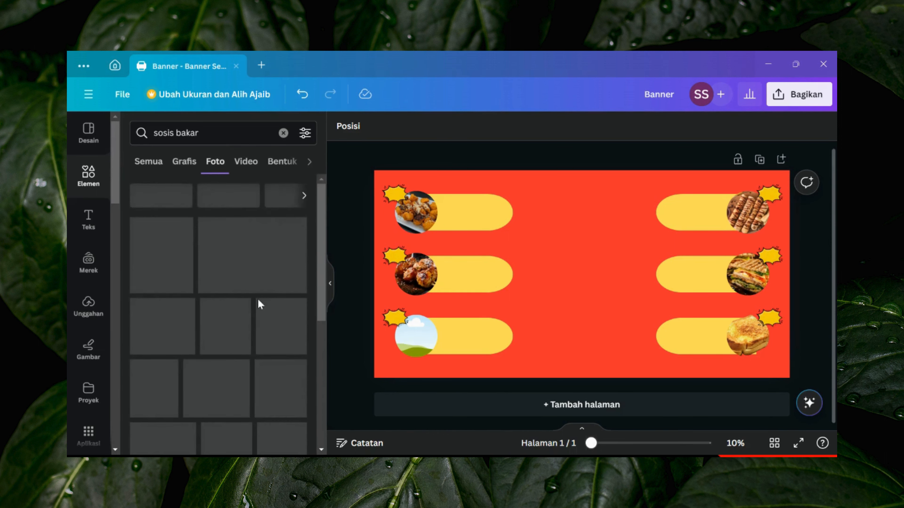
pyautogui.moveTo(191, 268); pyautogui.dragTo(416, 336)
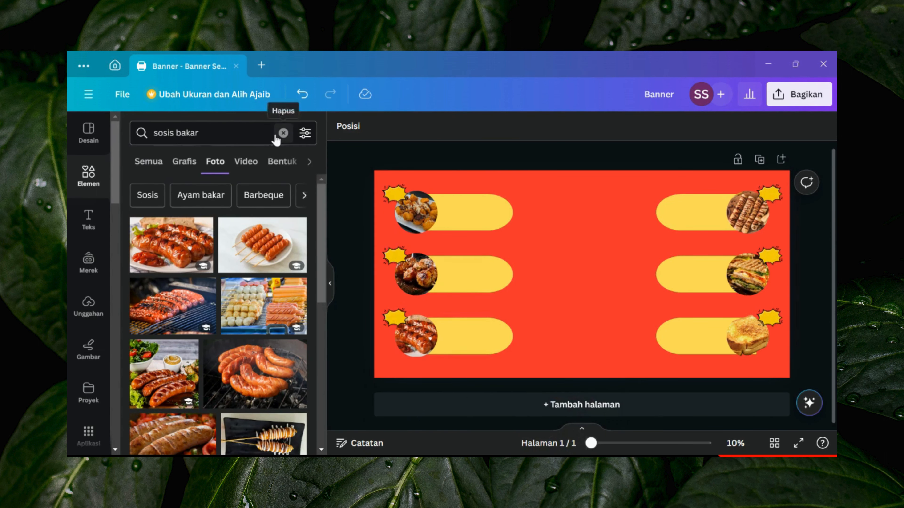
# Find a "kentang goreng" photo and replace the right column's bottom frame photo with the fries and ketchup dip on a wooden plate
pyautogui.click(284, 133)
pyautogui.write('kenta')
pyautogui.click(192, 207)
pyautogui.click(213, 161)
pyautogui.moveTo(250, 313); pyautogui.dragTo(758, 340)
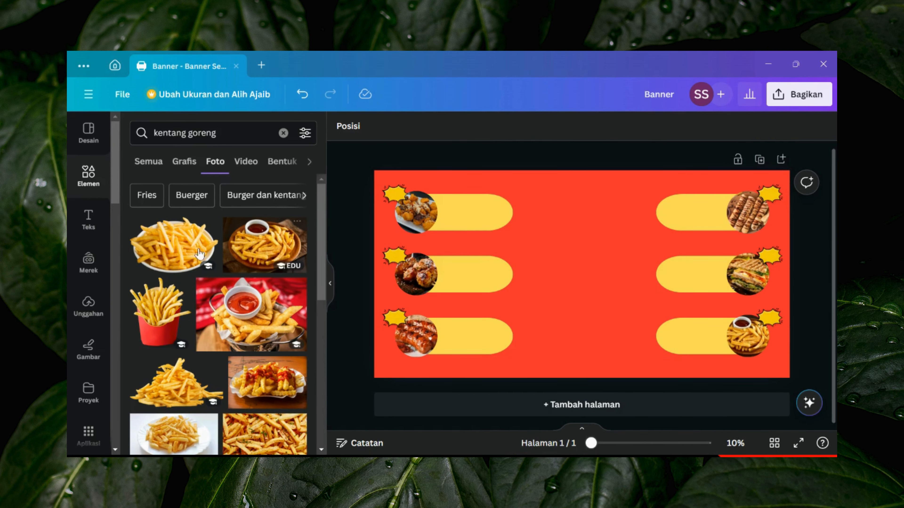
pyautogui.click(82, 171)
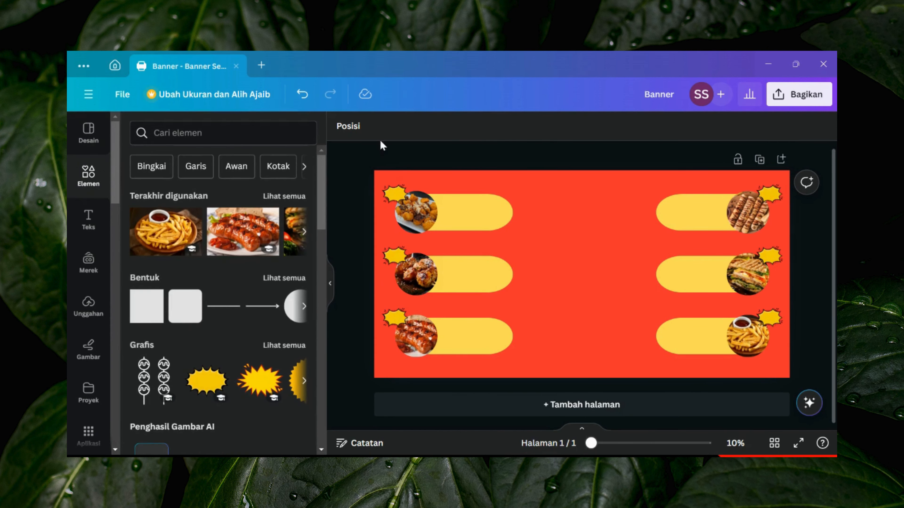
pyautogui.click(96, 229)
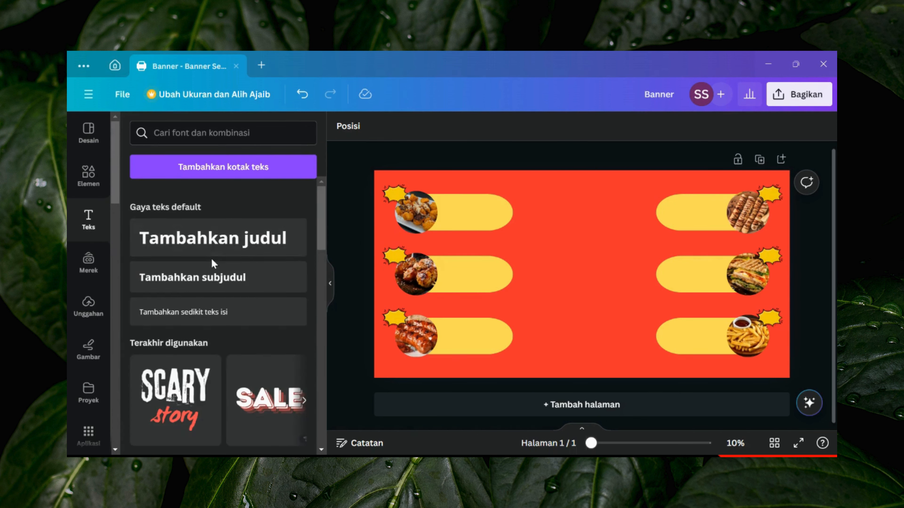
pyautogui.click(88, 175)
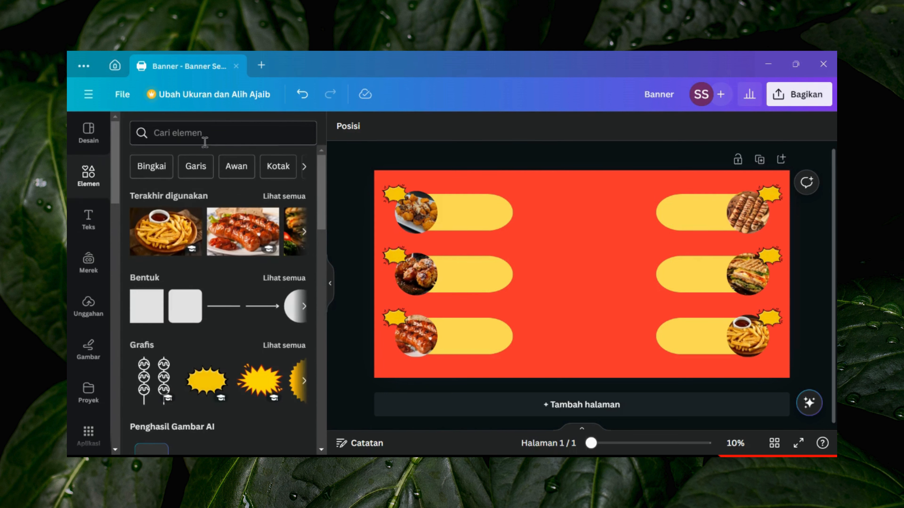
# Search the banner templates for "makanan" and examine how the food banners arrange their titles, photos and text
pyautogui.click(88, 133)
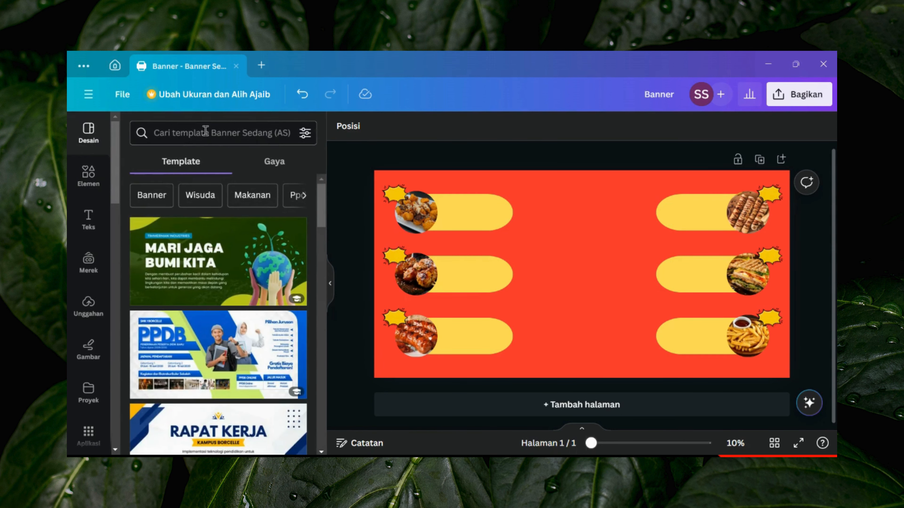
pyautogui.click(206, 132)
pyautogui.write('makanan')
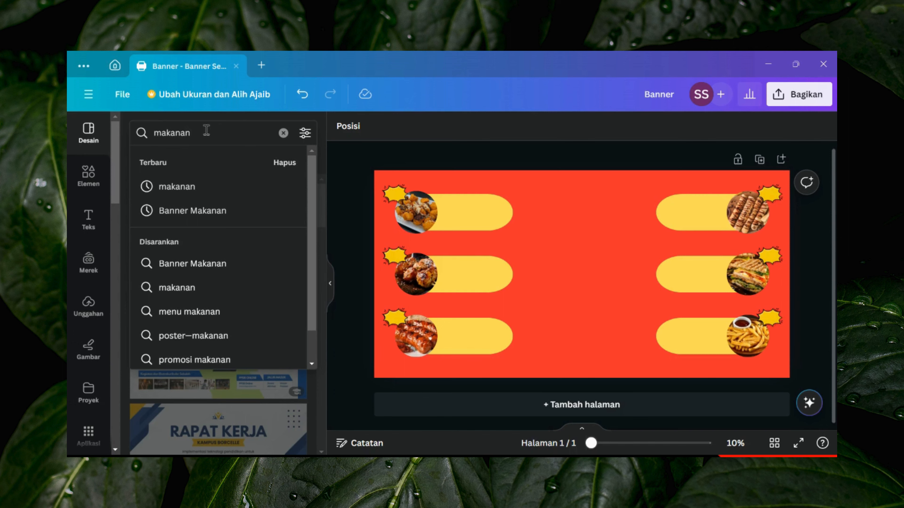
pyautogui.press('Return')
pyautogui.scroll(-10, 224, 267)
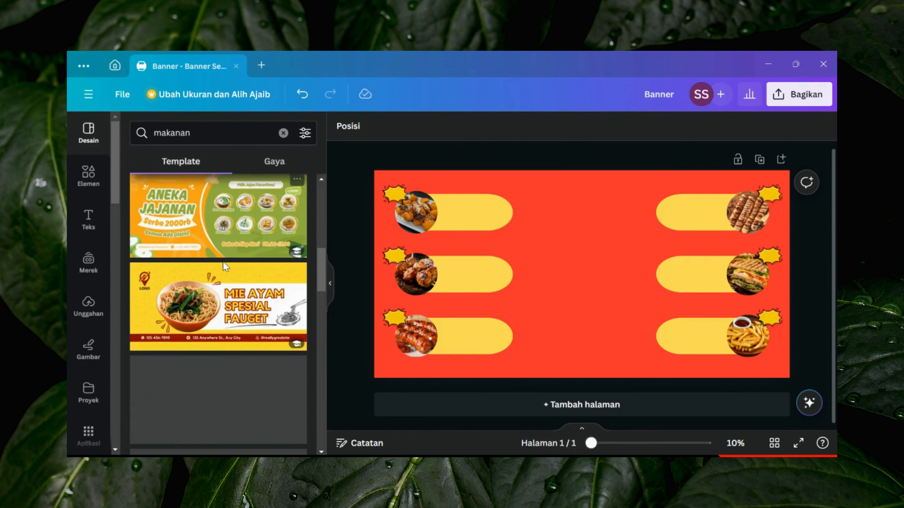
pyautogui.scroll(-8, 224, 266)
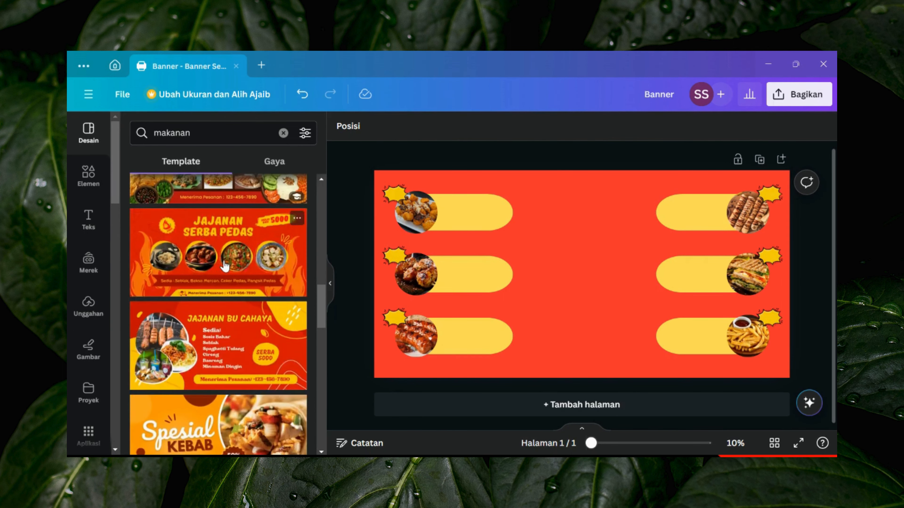
pyautogui.scroll(4, 224, 266)
pyautogui.scroll(3, 224, 266)
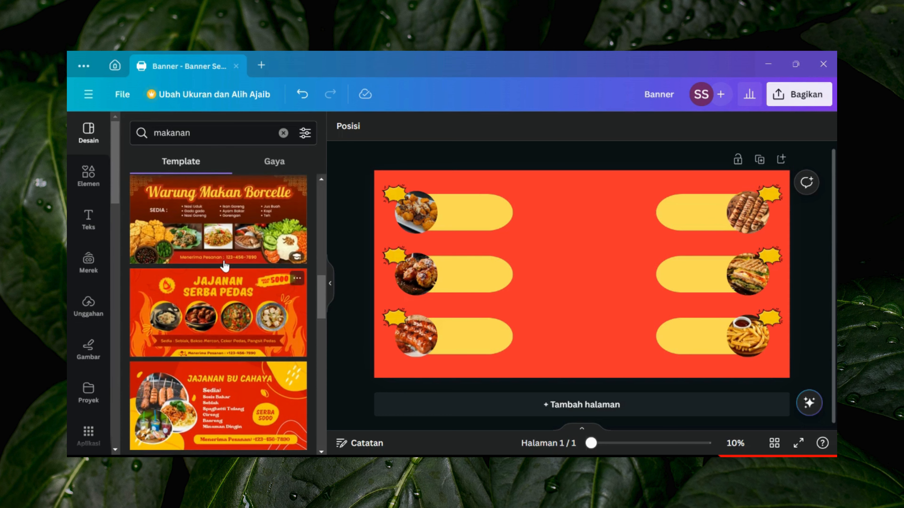
pyautogui.scroll(2, 224, 266)
pyautogui.scroll(-2, 224, 266)
pyautogui.scroll(-2, 224, 266)
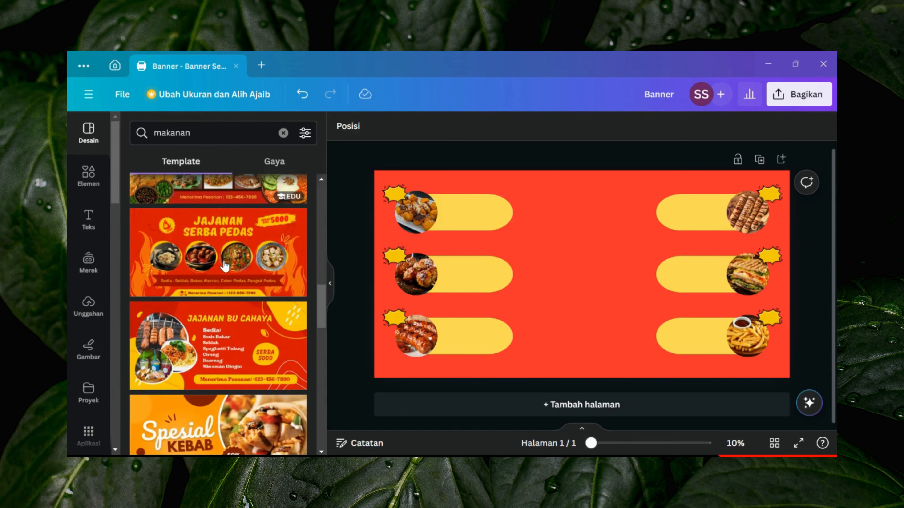
pyautogui.scroll(-4, 224, 266)
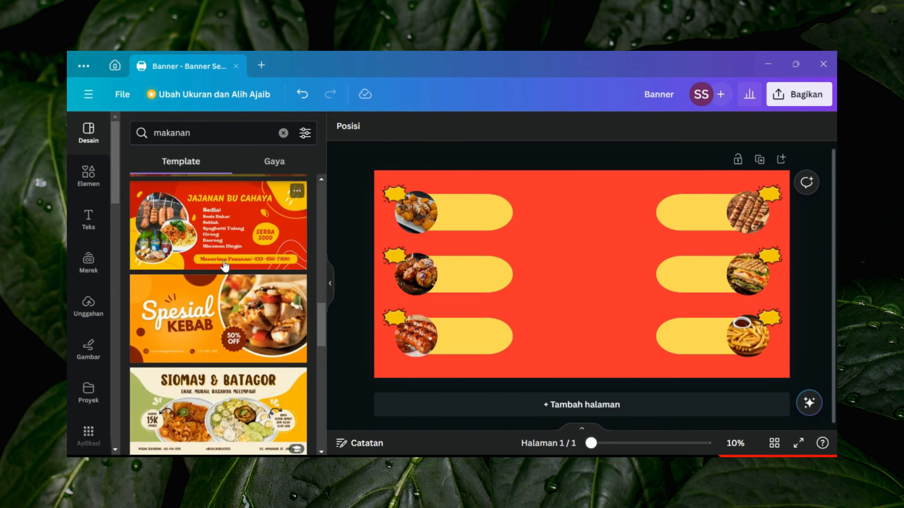
pyautogui.scroll(-10, 224, 266)
pyautogui.scroll(-8, 225, 265)
pyautogui.scroll(-7, 225, 266)
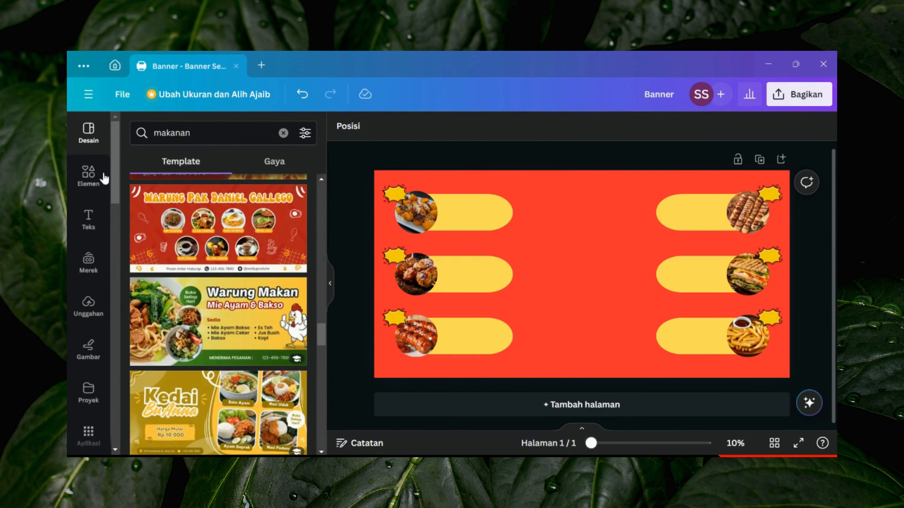
# Add a subheading text to the banner and word it PISANG CRISPY in capital letters
pyautogui.click(88, 219)
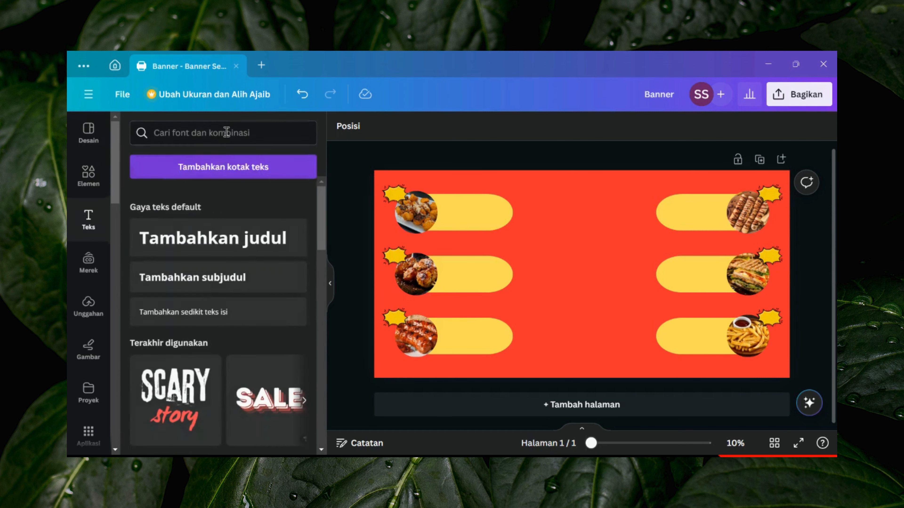
pyautogui.click(197, 291)
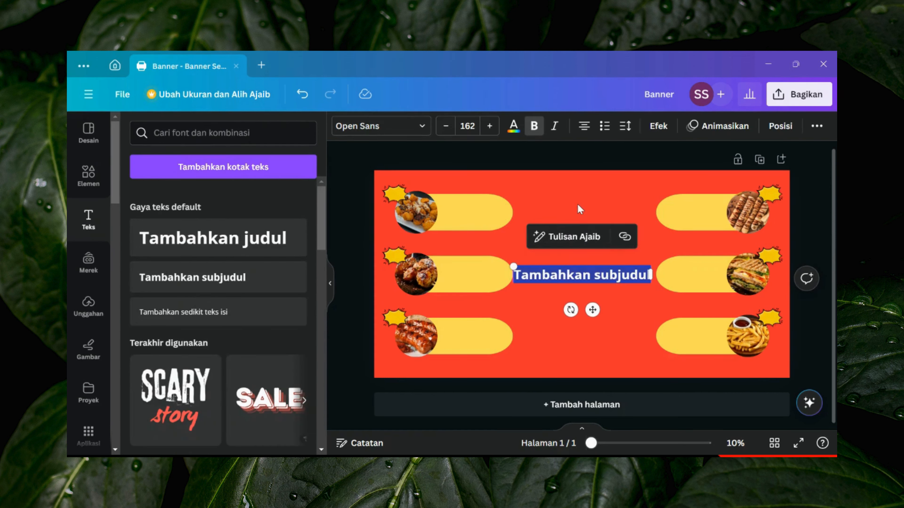
pyautogui.write('Pis')
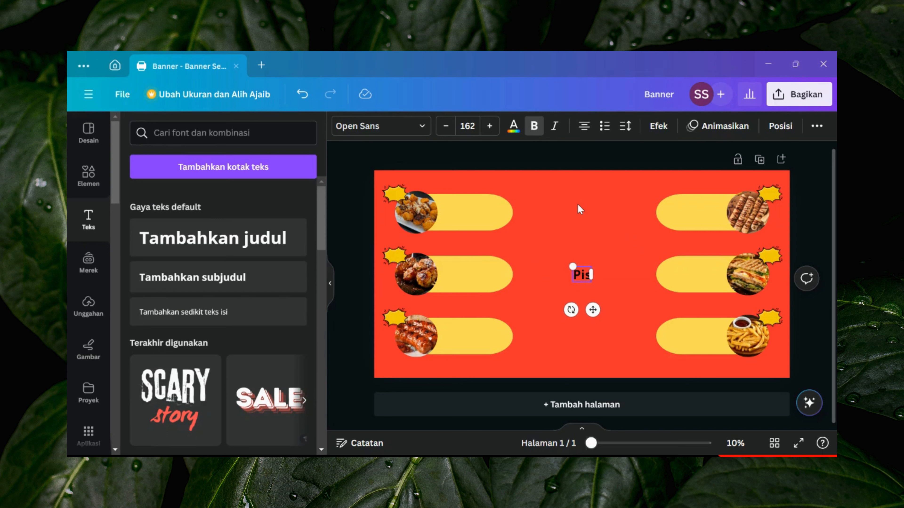
pyautogui.write('ang Cr')
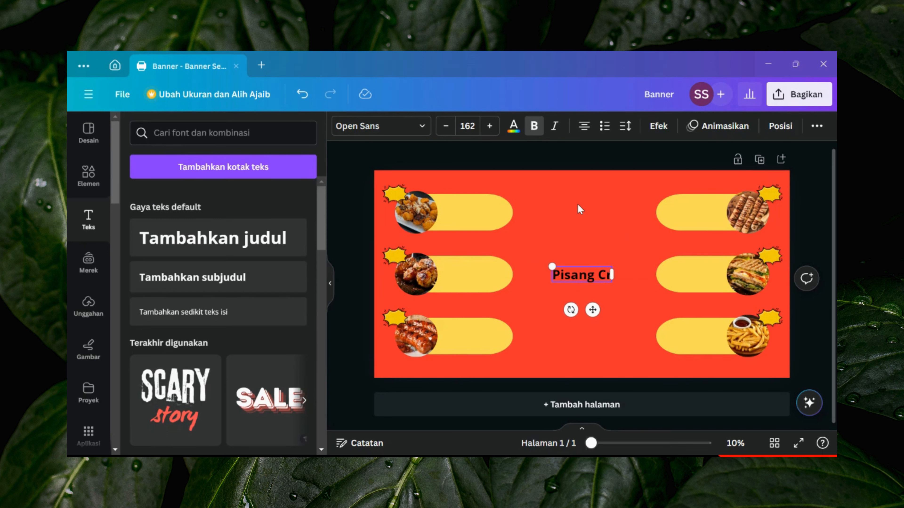
pyautogui.press('BackSpace')
pyautogui.press('BackSpace')
pyautogui.press('BackSpace')
pyautogui.press('BackSpace')
pyautogui.press('BackSpace')
pyautogui.press('BackSpace')
pyautogui.press('BackSpace')
pyautogui.press('BackSpace')
pyautogui.press('BackSpace')
pyautogui.write('PISA')
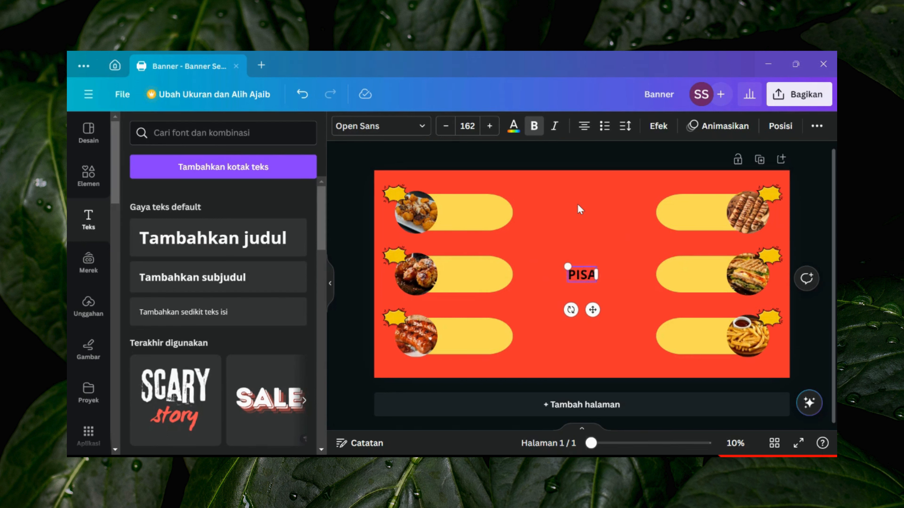
pyautogui.write('NG CRISPY')
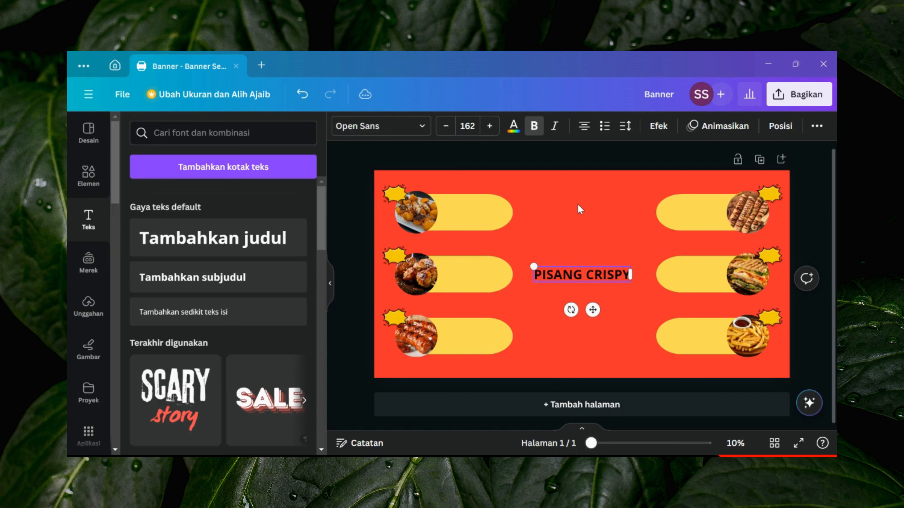
# Shrink the PISANG CRISPY text to size 102 and place it inside the left column's top yellow label
pyautogui.moveTo(592, 309); pyautogui.dragTo(496, 248)
pyautogui.moveTo(437, 201); pyautogui.dragTo(472, 205)
pyautogui.moveTo(514, 246); pyautogui.dragTo(489, 245)
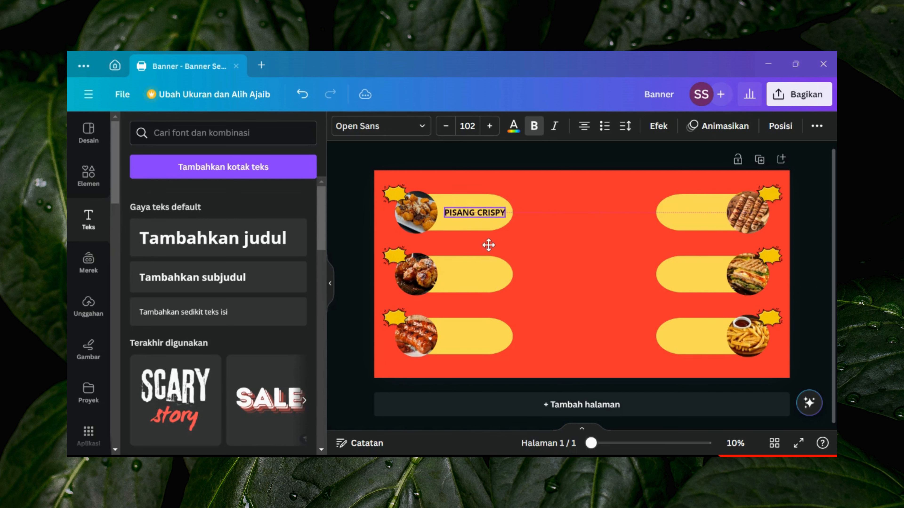
pyautogui.click(508, 215)
# Duplicate the PISANG CRISPY text and place the copy in the left column's middle yellow label
pyautogui.click(489, 213)
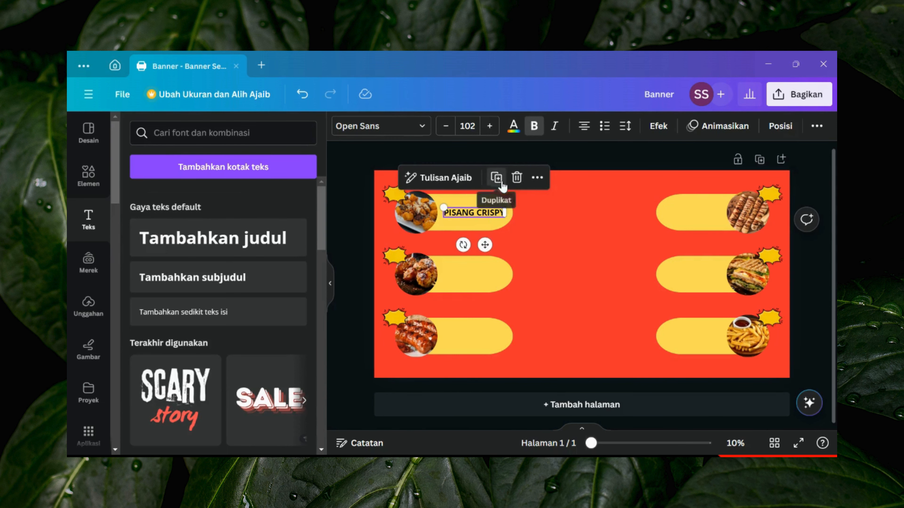
pyautogui.click(497, 178)
pyautogui.moveTo(484, 244); pyautogui.dragTo(485, 309)
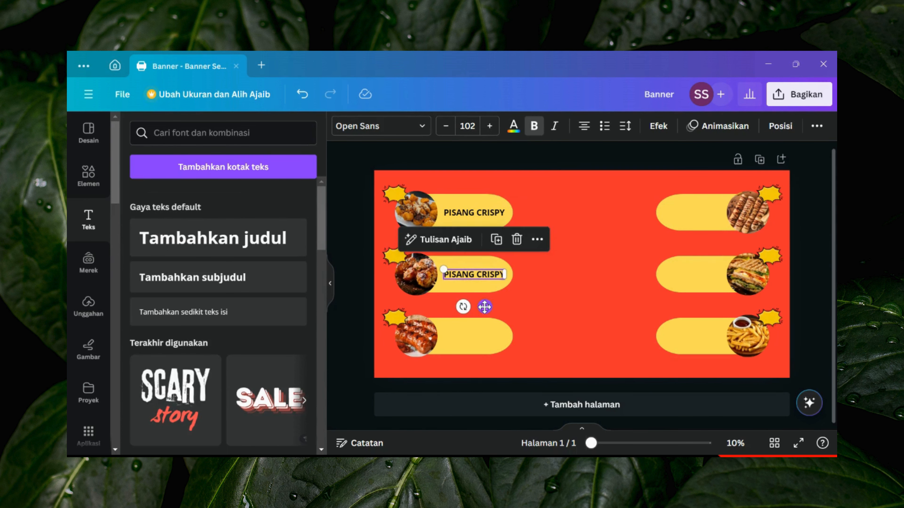
# Change the middle label's text to BAKSO BAKAR and line up its left edge with the PISANG CRISPY text above
pyautogui.doubleClick(474, 273)
pyautogui.press('BackSpace')
pyautogui.write('BAKSO BA')
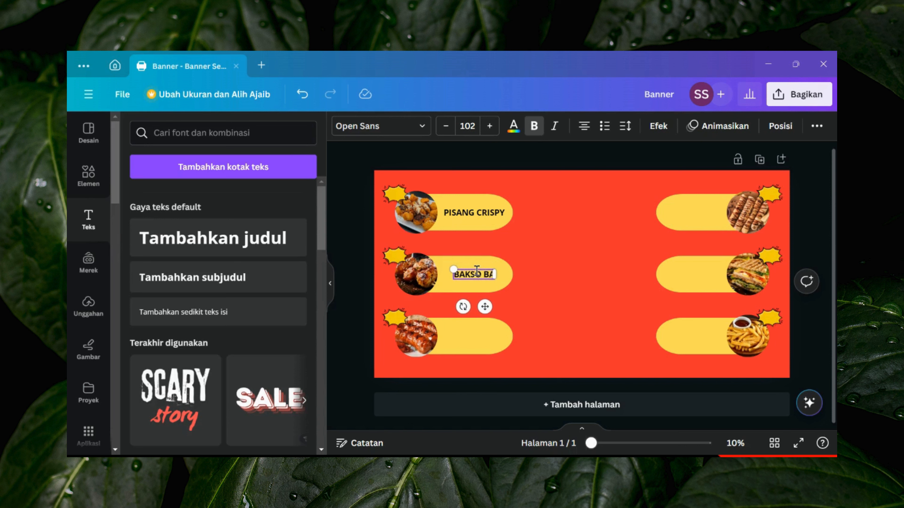
pyautogui.write('KAR')
pyautogui.click(530, 268)
pyautogui.click(472, 274)
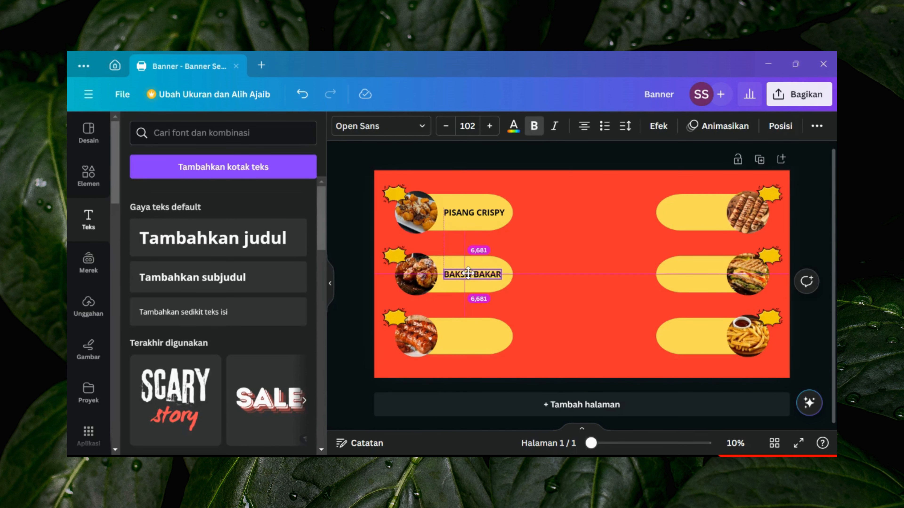
# Copy the BAKSO BAKAR text into the left column's bottom yellow label and change the copy's wording to SOSIS BAKAR
pyautogui.hotkey('ctrl', 'c')
pyautogui.hotkey('ctrl', 'v')
pyautogui.moveTo(484, 307); pyautogui.dragTo(484, 370)
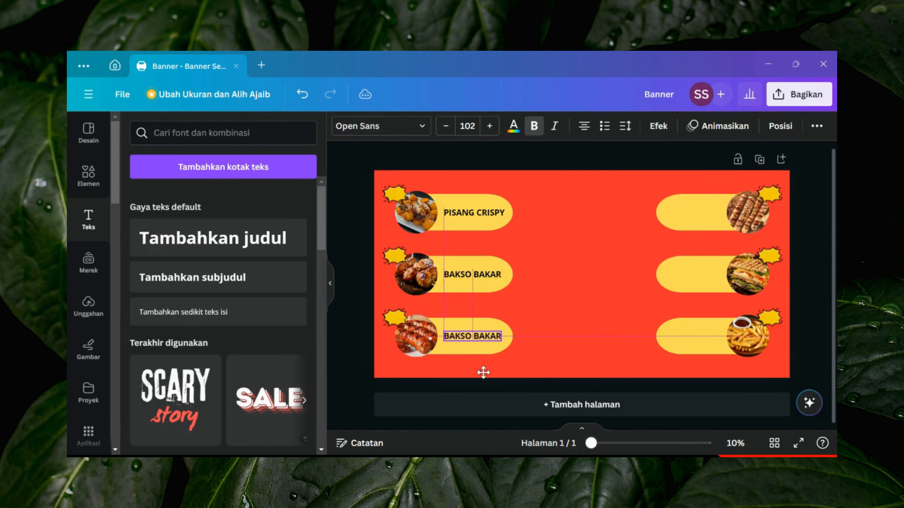
pyautogui.doubleClick(474, 335)
pyautogui.press('BackSpace')
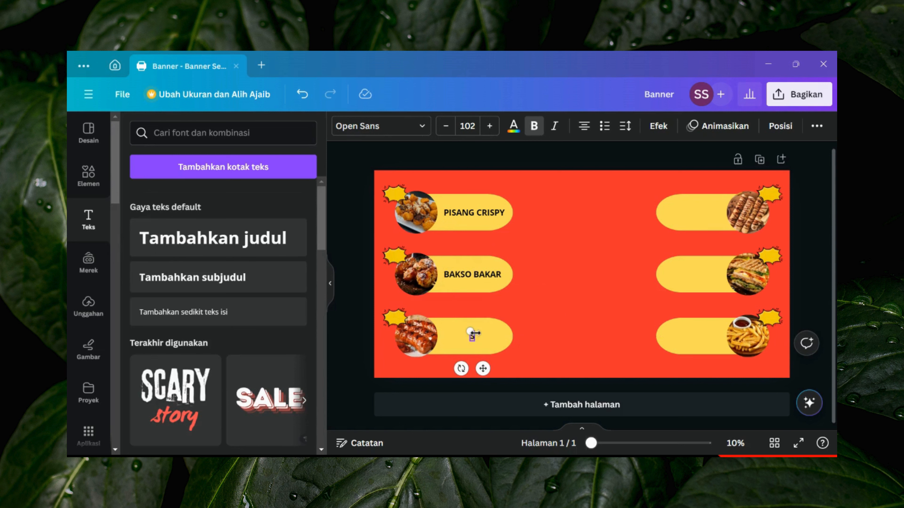
pyautogui.write('SOSIS BAKAR')
pyautogui.click(526, 324)
# Duplicate the SOSIS BAKAR text into the right column's bottom yellow label and change the copy's wording to KENTANG GORENG
pyautogui.click(474, 336)
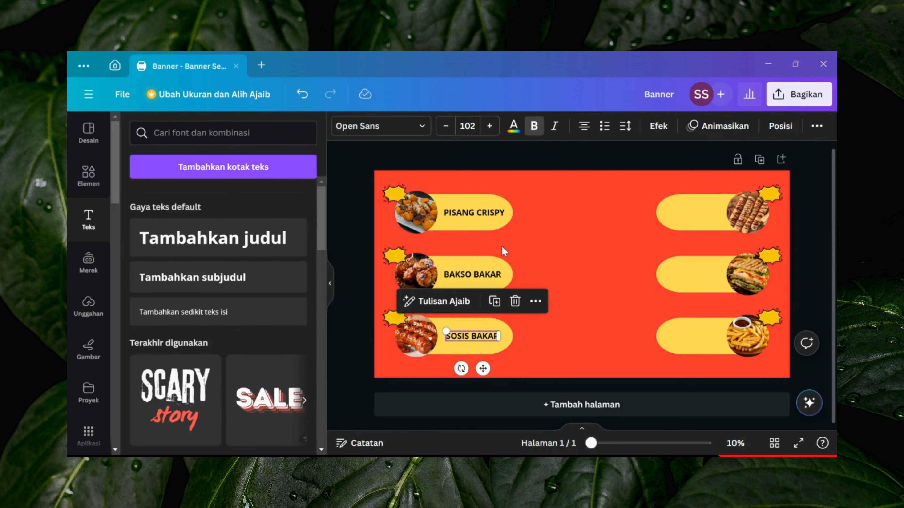
pyautogui.click(493, 303)
pyautogui.moveTo(516, 370); pyautogui.dragTo(707, 369)
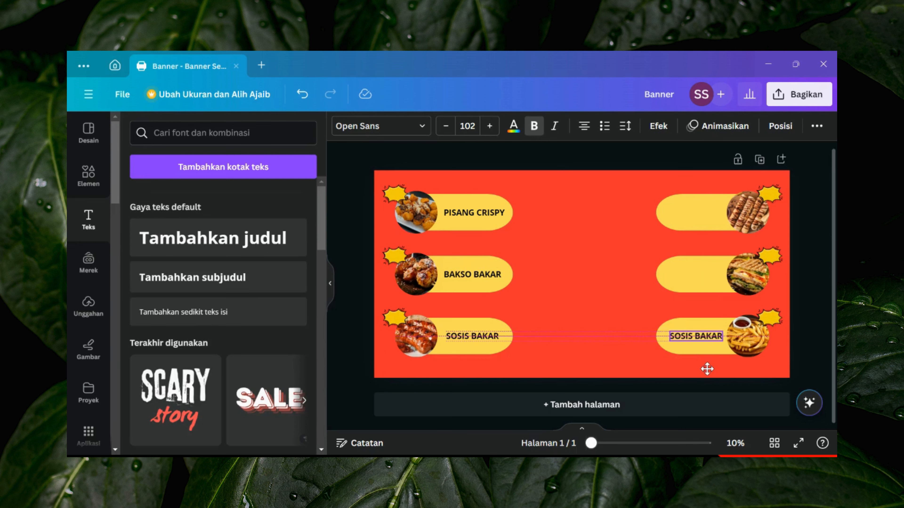
pyautogui.doubleClick(696, 335)
pyautogui.write('KEN')
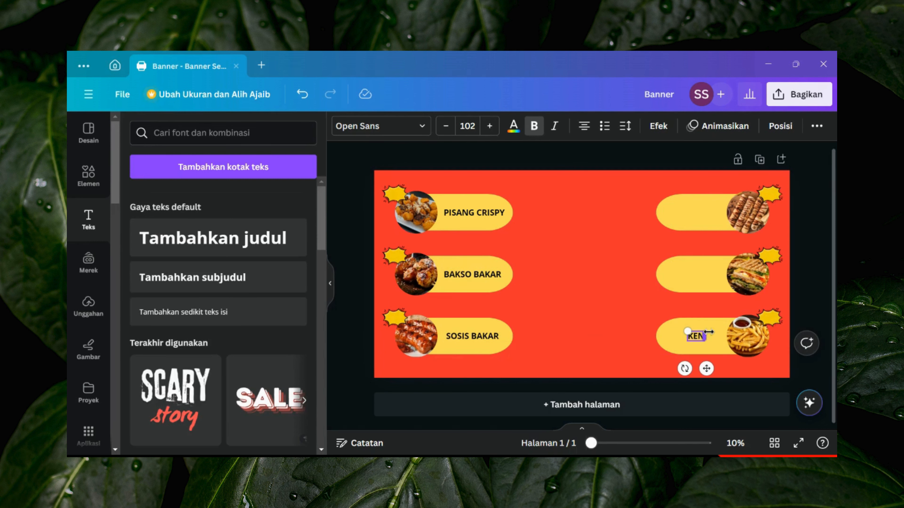
pyautogui.write('TANG GORENG')
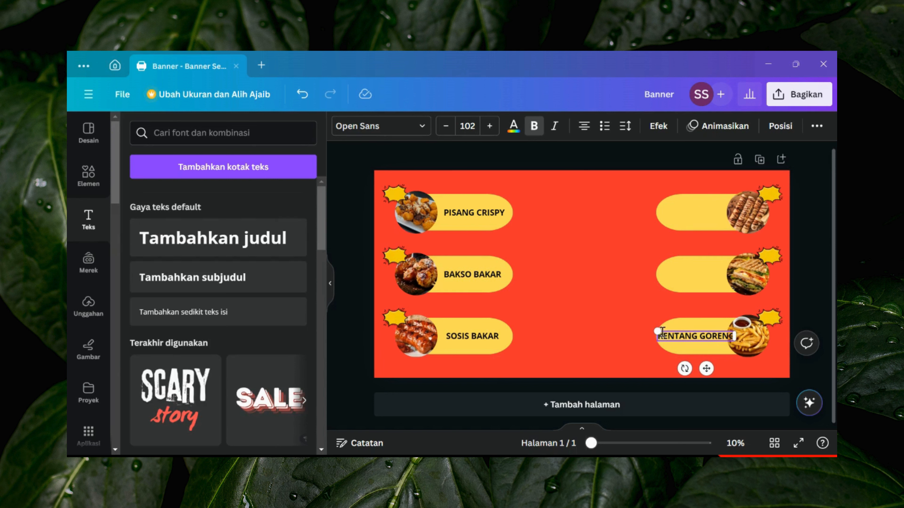
# Wrap KENTANG GORENG onto two lines so it fits inside its yellow label, and right-align the text
pyautogui.moveTo(657, 330); pyautogui.dragTo(657, 329)
pyautogui.hotkey('ctrl', 'z')
pyautogui.hotkey('ctrl', 'z')
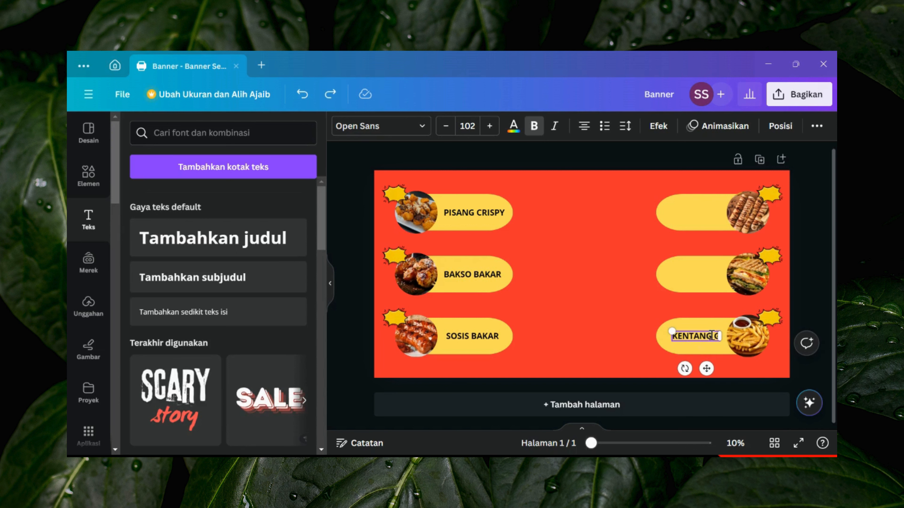
pyautogui.moveTo(718, 337); pyautogui.dragTo(717, 339)
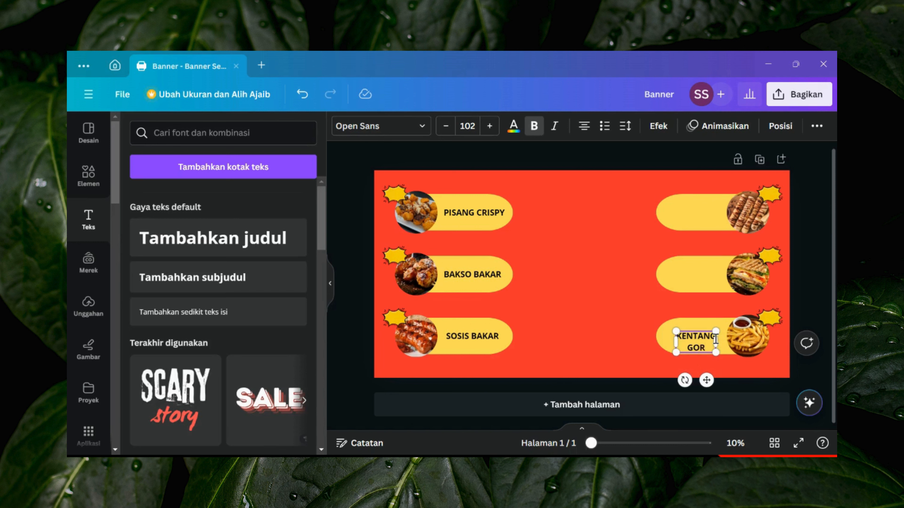
pyautogui.moveTo(714, 378)
pyautogui.mouseDown()
pyautogui.moveTo(706, 377)
pyautogui.moveTo(714, 378)
pyautogui.mouseUp()
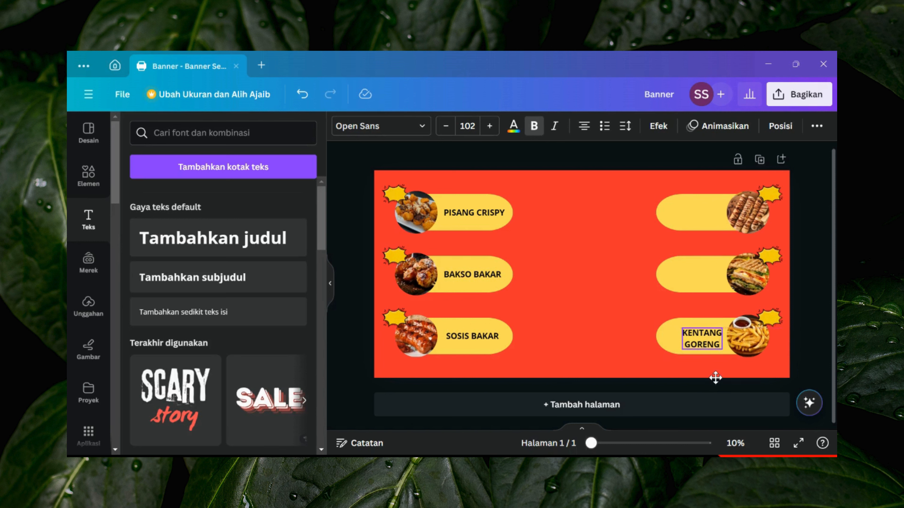
pyautogui.click(693, 338)
pyautogui.click(693, 339)
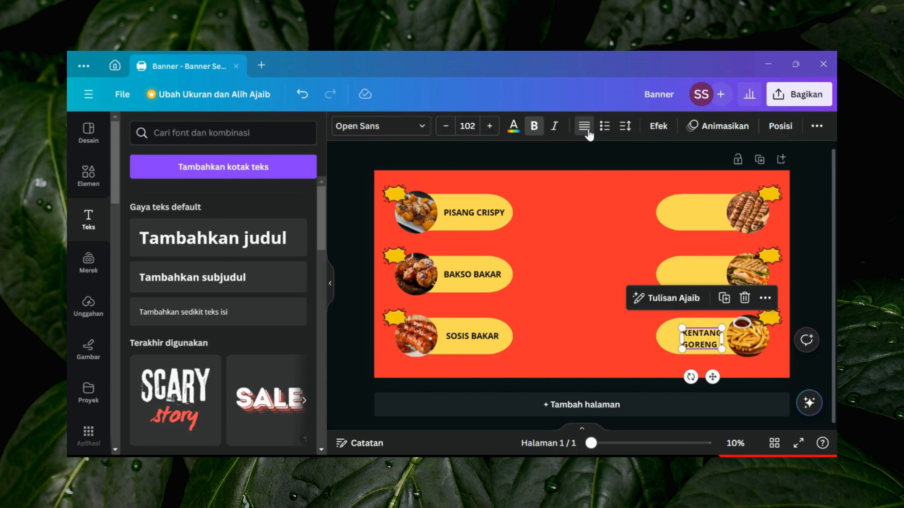
pyautogui.click(583, 127)
# Duplicate the KENTANG GORENG text into the right column's middle yellow label, word the copy SANDWICH and center it vertically there
pyautogui.click(715, 342)
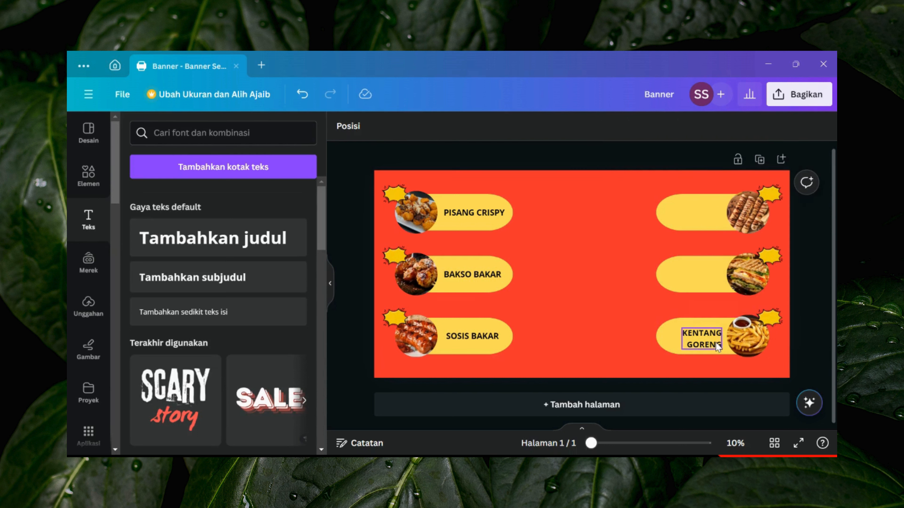
pyautogui.hotkey('ctrl', 'd')
pyautogui.moveTo(703, 340); pyautogui.dragTo(707, 277)
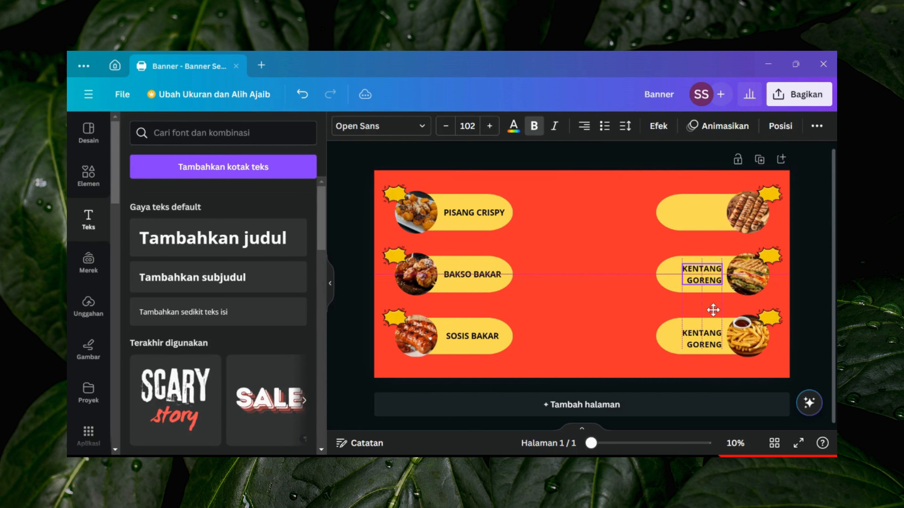
pyautogui.doubleClick(701, 269)
pyautogui.write('SANDWICH')
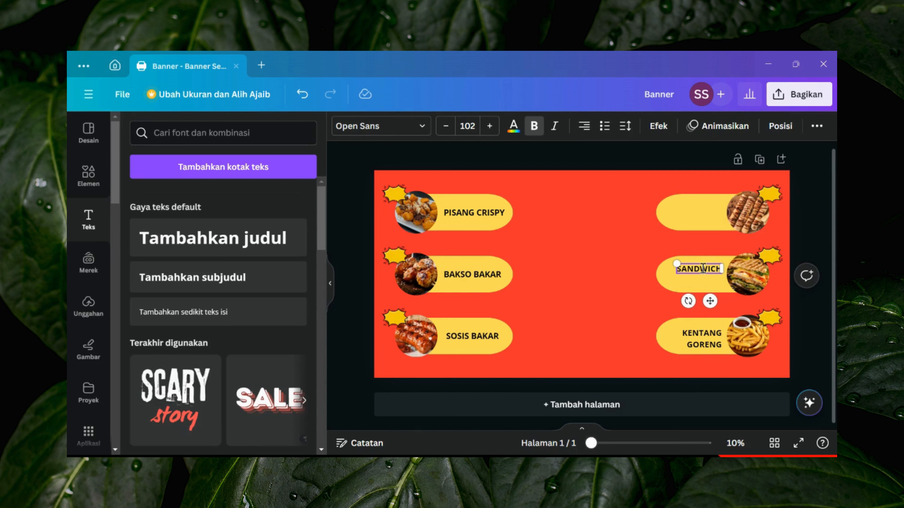
pyautogui.moveTo(708, 300); pyautogui.dragTo(708, 305)
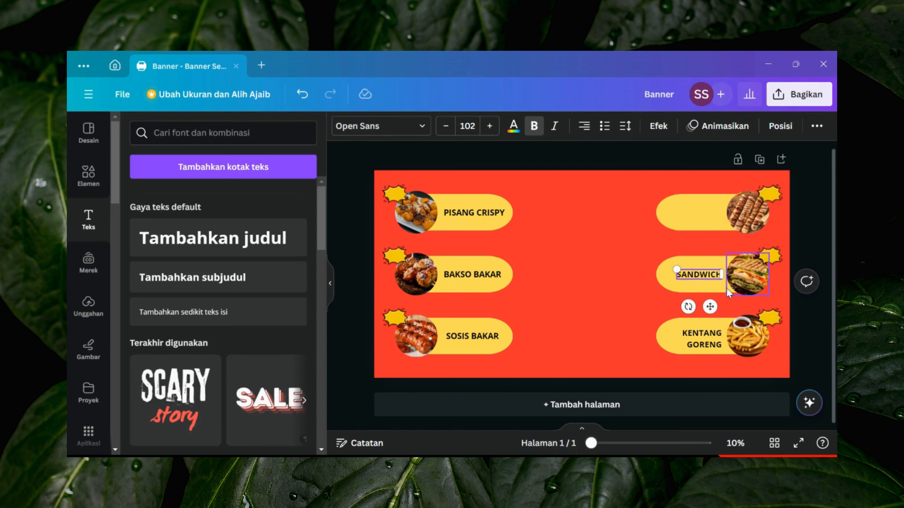
# Duplicate the SANDWICH text into the right column's top yellow label and change the copy's wording to PISANG ROLL
pyautogui.doubleClick(700, 278)
pyautogui.moveTo(711, 307); pyautogui.dragTo(708, 244)
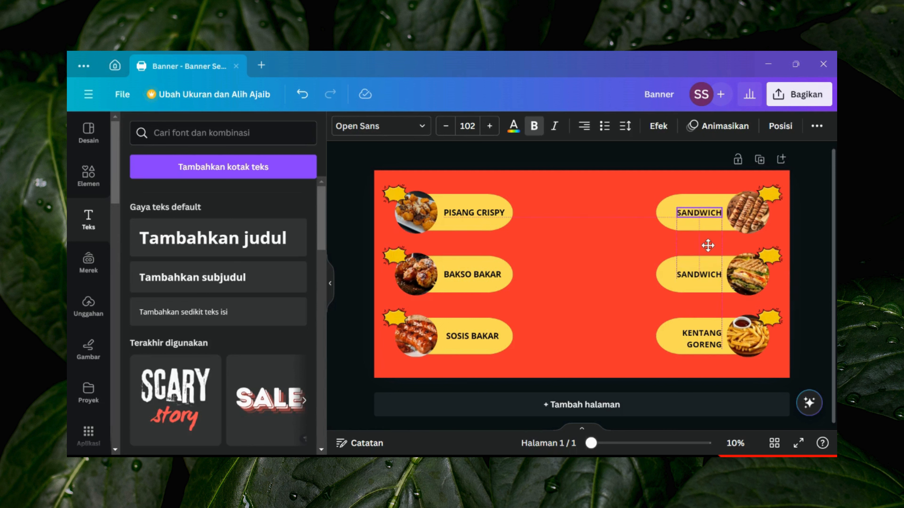
pyautogui.doubleClick(706, 214)
pyautogui.write('PISANG ROLL')
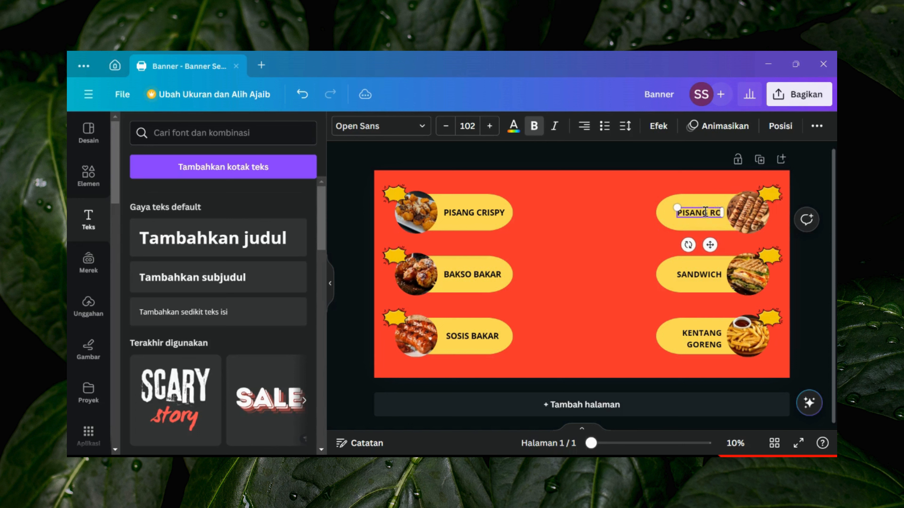
pyautogui.press('Escape')
pyautogui.press('Escape')
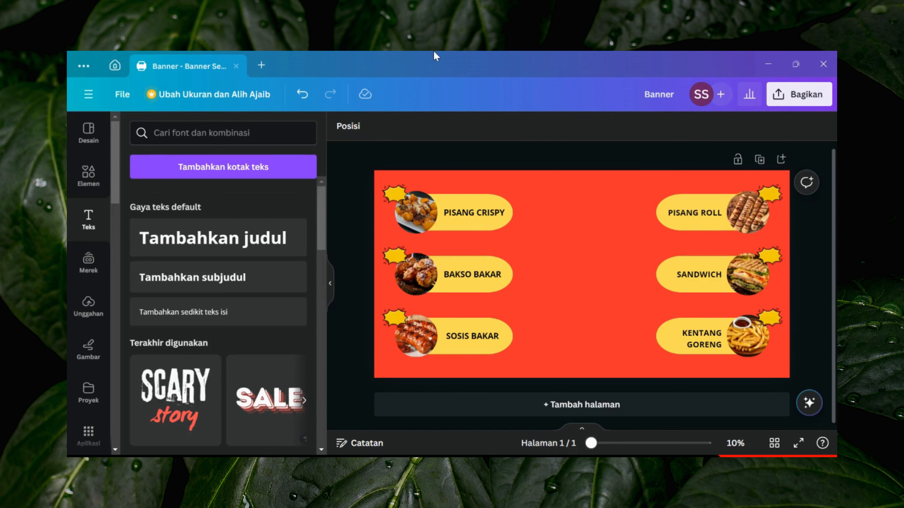
# Give the circular PISANG CRISPY photo a solid black border with thickness 20
pyautogui.click(433, 215)
pyautogui.click(482, 126)
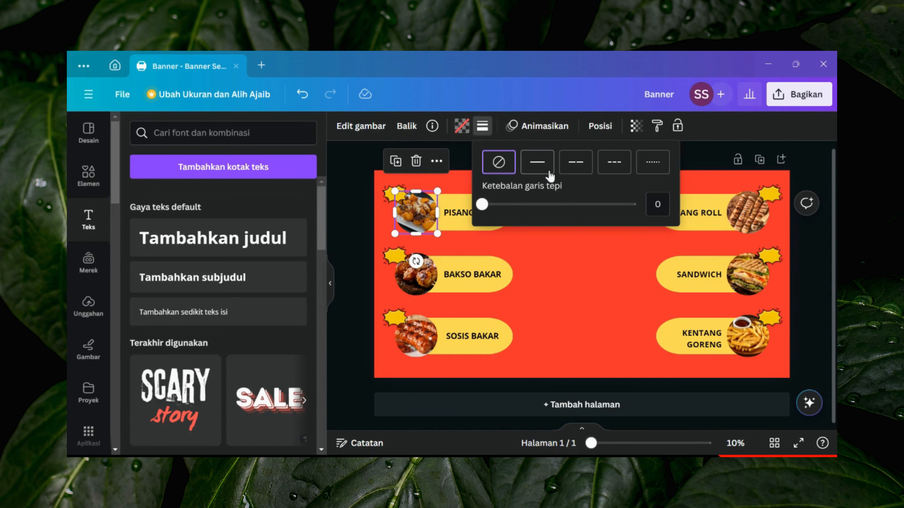
pyautogui.click(551, 174)
pyautogui.moveTo(484, 205); pyautogui.dragTo(519, 205)
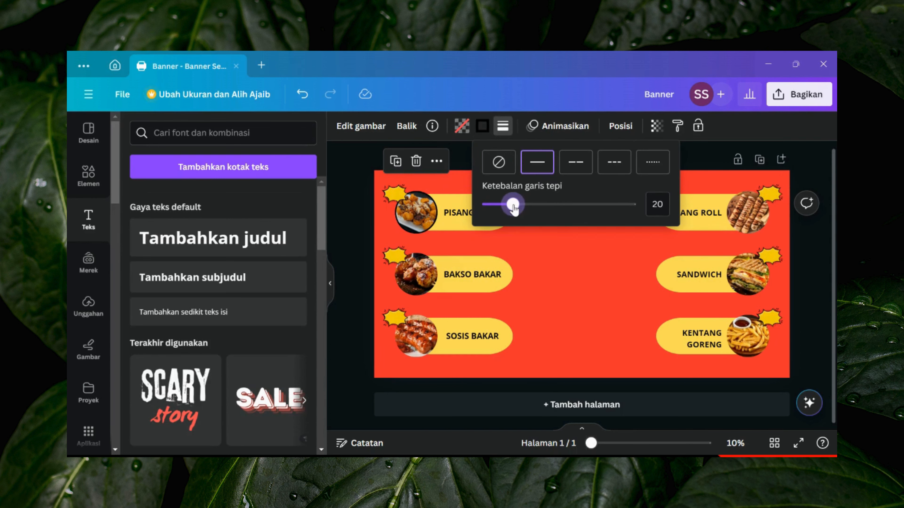
# Give the circular BAKSO BAKAR photo a solid black border with thickness 23
pyautogui.click(416, 272)
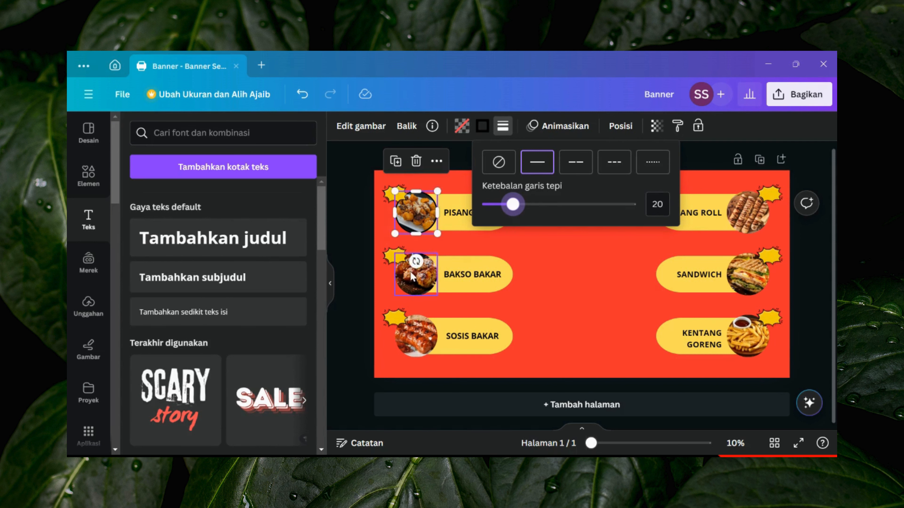
pyautogui.click(482, 126)
pyautogui.click(537, 162)
pyautogui.moveTo(487, 204); pyautogui.dragTo(518, 206)
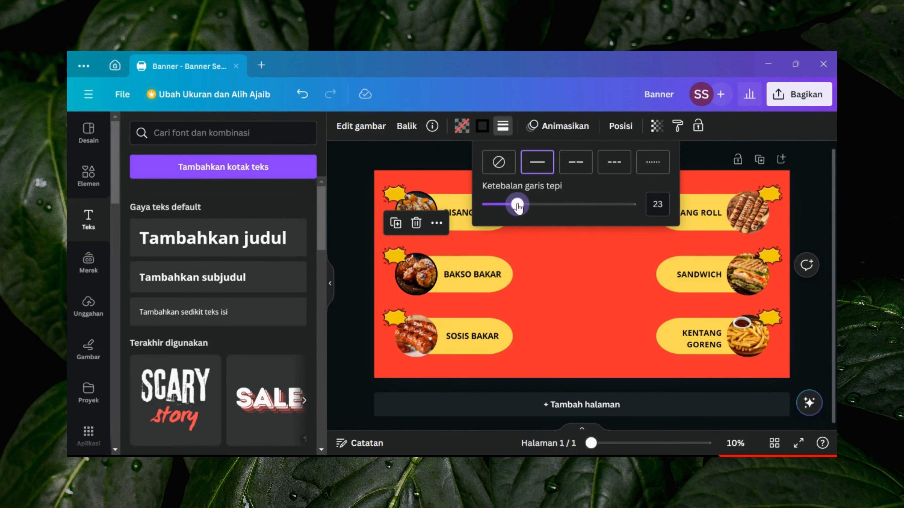
# Add a solid black border to the circular SOSIS BAKAR photo, about as thick as on the photos above
pyautogui.click(416, 332)
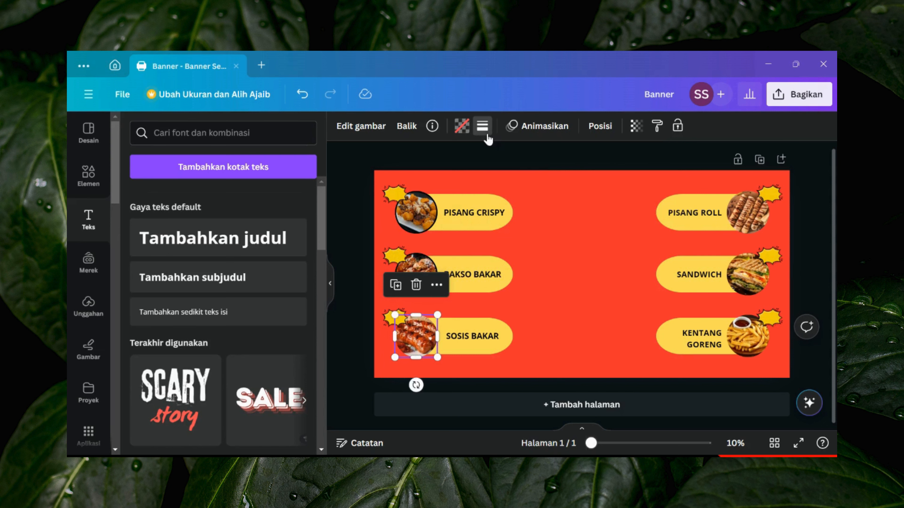
pyautogui.click(482, 125)
pyautogui.click(538, 162)
pyautogui.moveTo(488, 205); pyautogui.dragTo(514, 207)
pyautogui.click(585, 257)
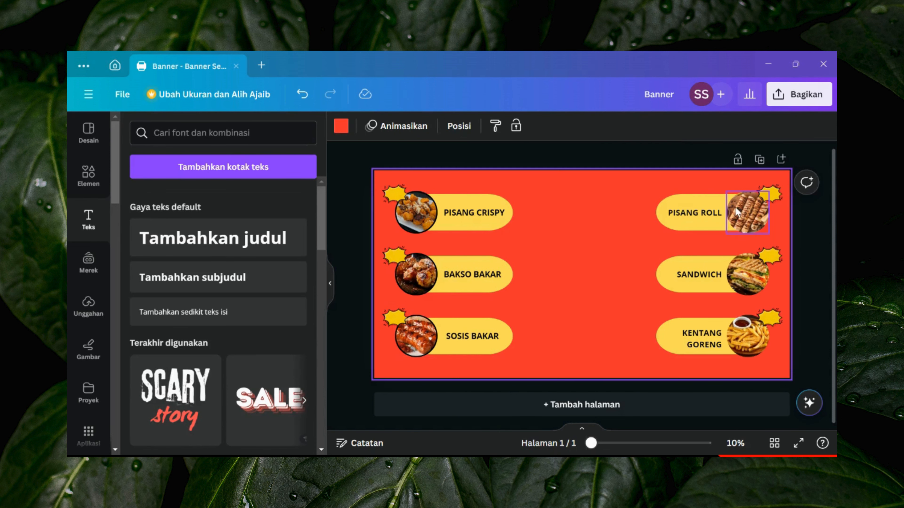
# Add a matching solid black border to the circular PISANG ROLL photo in the right column
pyautogui.click(747, 213)
pyautogui.click(482, 125)
pyautogui.click(538, 162)
pyautogui.moveTo(484, 205); pyautogui.dragTo(517, 208)
pyautogui.click(623, 245)
# Give the circular SANDWICH photo a solid black border with thickness 22
pyautogui.click(748, 275)
pyautogui.click(482, 126)
pyautogui.click(537, 162)
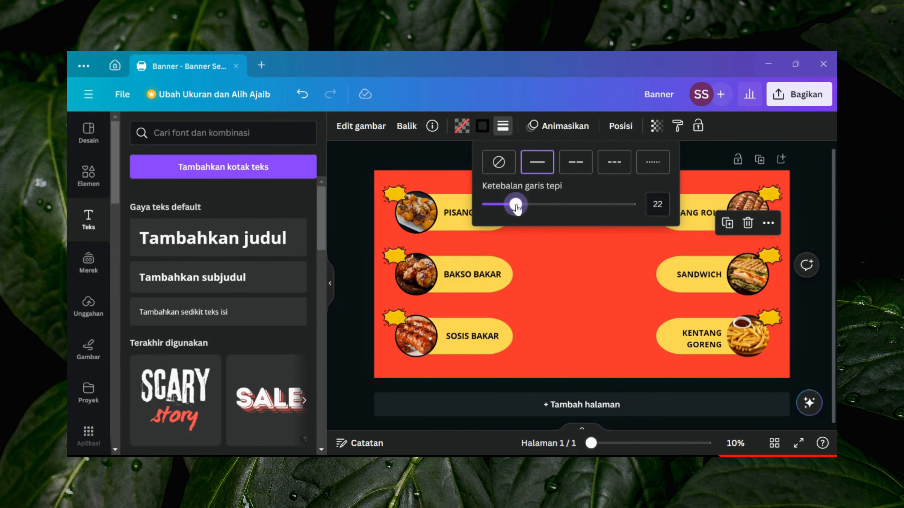
# Add a matching solid black border to the circular KENTANG GORENG photo
pyautogui.click(748, 337)
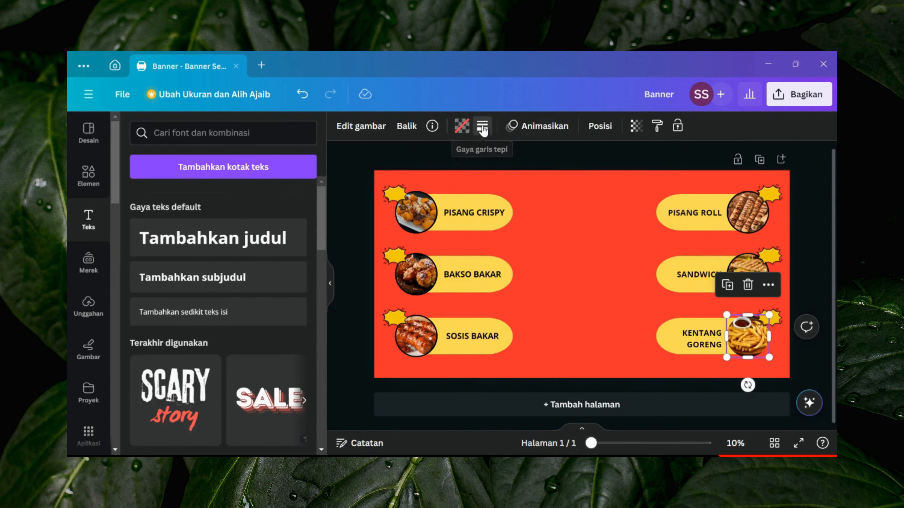
pyautogui.click(483, 126)
pyautogui.click(536, 162)
pyautogui.moveTo(483, 204); pyautogui.dragTo(515, 205)
pyautogui.click(585, 268)
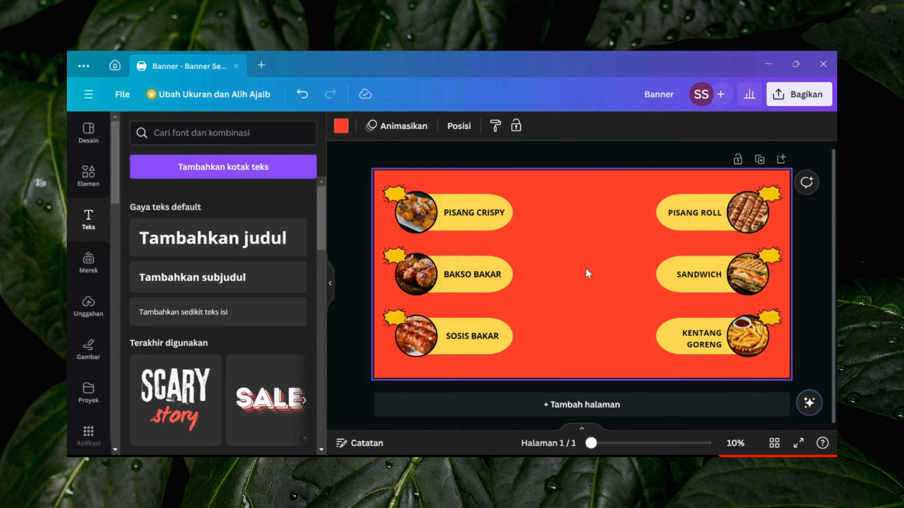
# Duplicate the PISANG CRISPY text into the banner's empty middle area and turn the copy into a non-bold 5K price
pyautogui.click(481, 222)
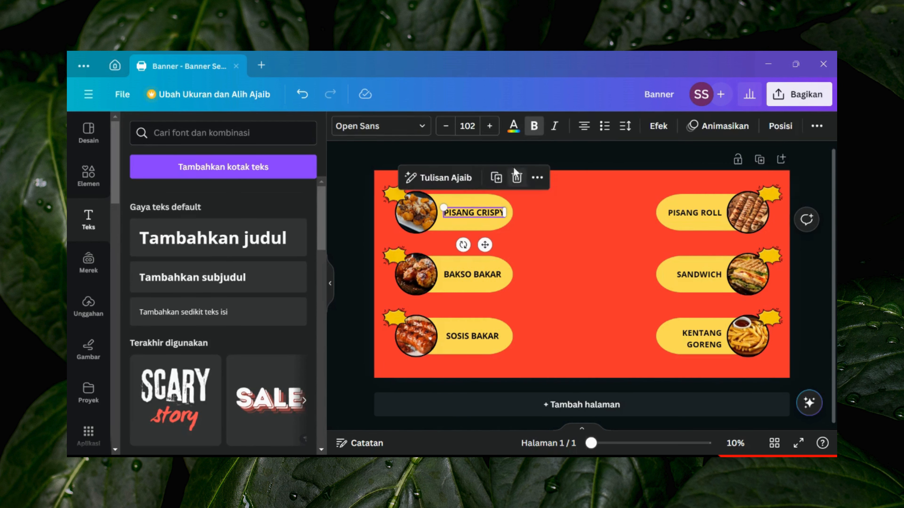
pyautogui.hotkey('ctrl', 'd')
pyautogui.moveTo(482, 222); pyautogui.dragTo(571, 231)
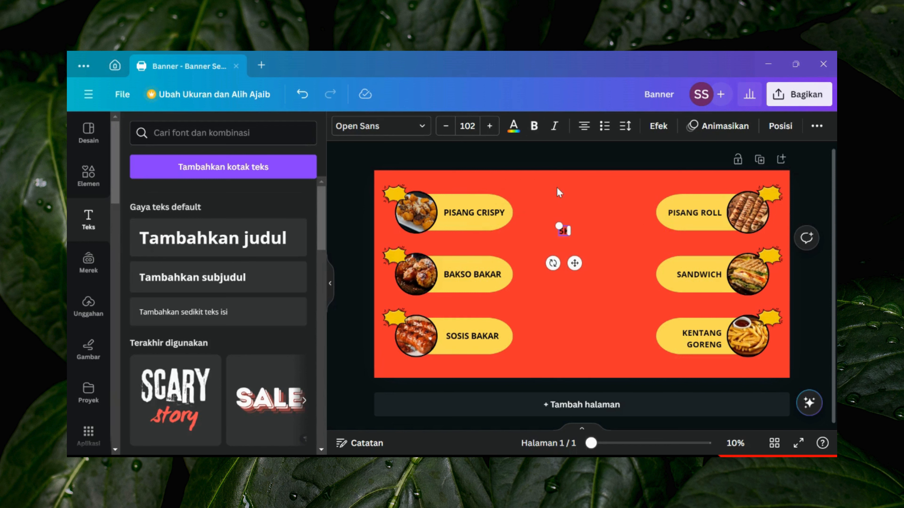
pyautogui.click(558, 192)
# Place the 5K price on the left column's top burst badge and duplicate it onto the two badges below
pyautogui.click(568, 233)
pyautogui.moveTo(574, 264); pyautogui.dragTo(406, 294)
pyautogui.click(429, 160)
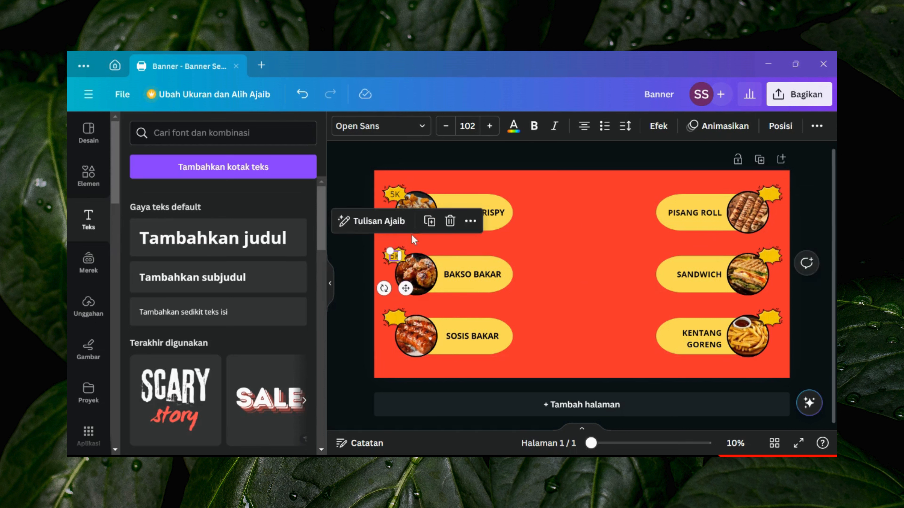
pyautogui.click(429, 218)
# Duplicate the 5K price onto all three burst badges in the right column
pyautogui.click(428, 285)
pyautogui.moveTo(404, 410); pyautogui.dragTo(777, 351)
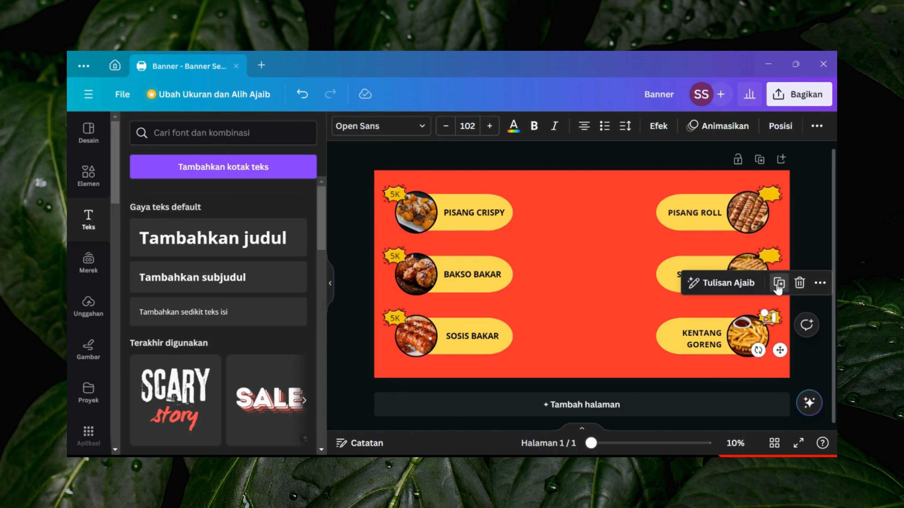
pyautogui.click(778, 283)
pyautogui.moveTo(777, 410); pyautogui.dragTo(778, 289)
pyautogui.click(779, 220)
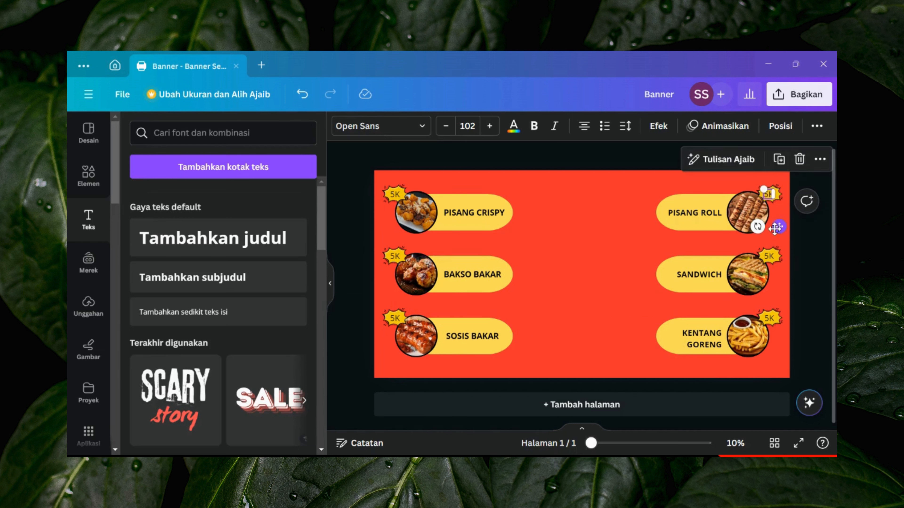
pyautogui.click(796, 336)
pyautogui.click(807, 223)
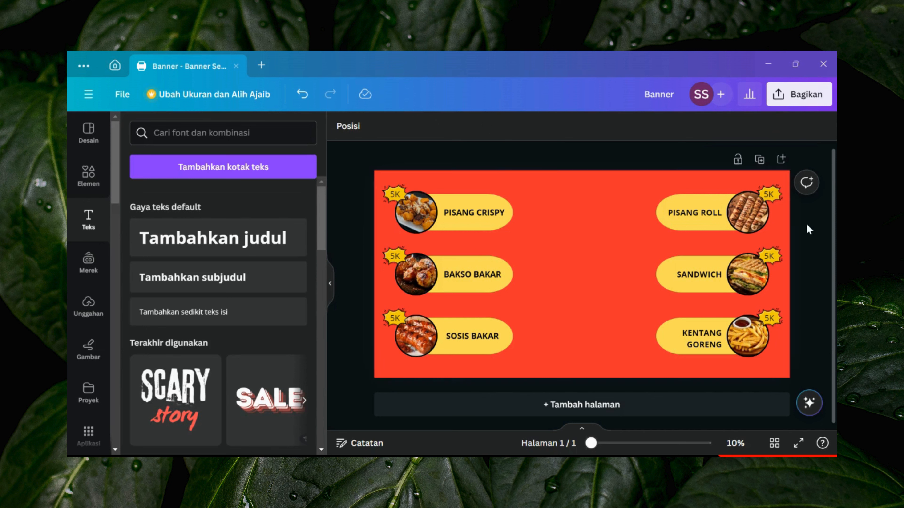
# Duplicate the PISANG CRISPY text into the upper middle of the banner and change the copy's wording to NAMA BRAND
pyautogui.click(474, 213)
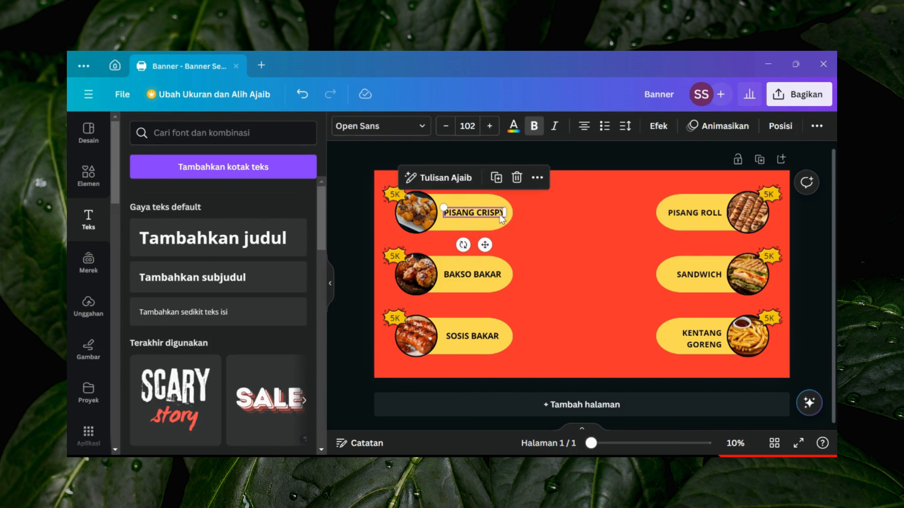
pyautogui.hotkey('ctrl', 'd')
pyautogui.moveTo(486, 244); pyautogui.dragTo(588, 225)
pyautogui.doubleClick(578, 192)
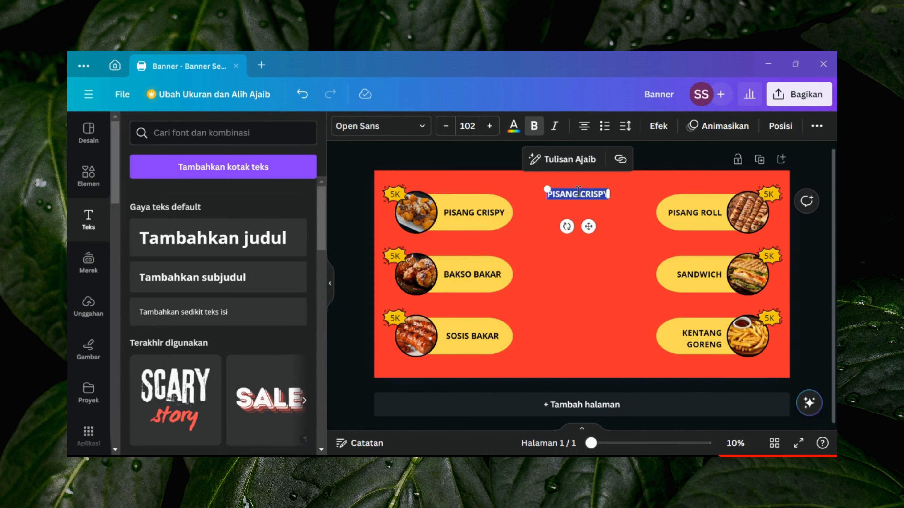
pyautogui.write('NAMA BRAND')
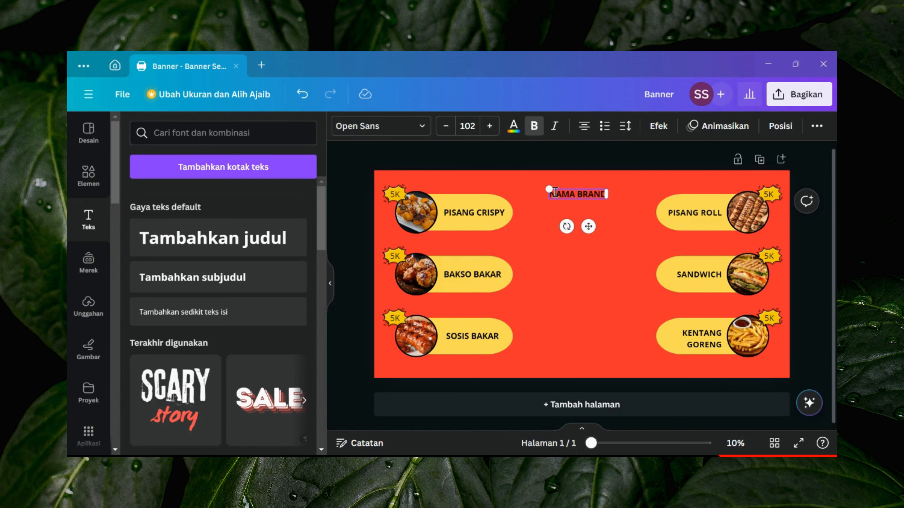
# Enlarge the NAMA BRAND text to font size 213 and centre it between the two snack columns
pyautogui.moveTo(548, 186); pyautogui.dragTo(511, 158)
pyautogui.moveTo(557, 224); pyautogui.dragTo(593, 224)
pyautogui.click(805, 230)
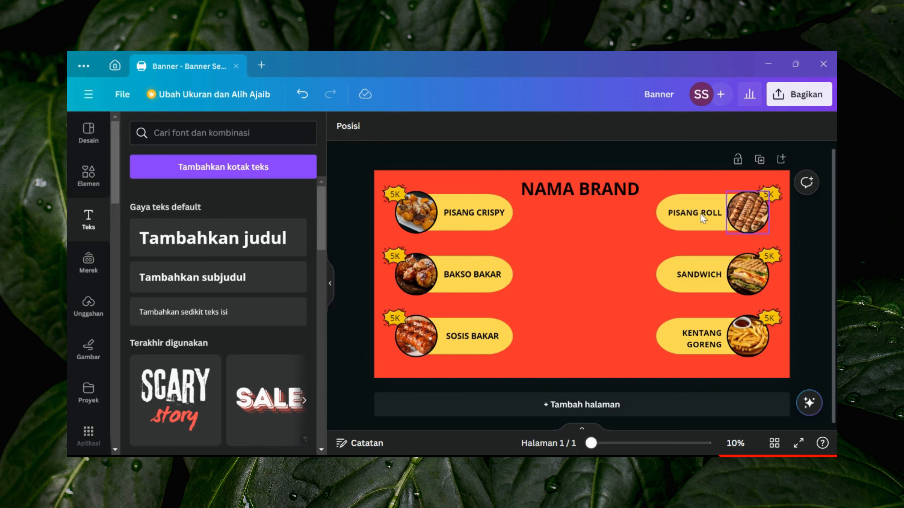
# Replace the NAMA BRAND wording with LAPAK and CEMAL CEMIL on two lines and nudge the text to the centre
pyautogui.click(595, 189)
pyautogui.doubleClick(596, 191)
pyautogui.click(637, 185)
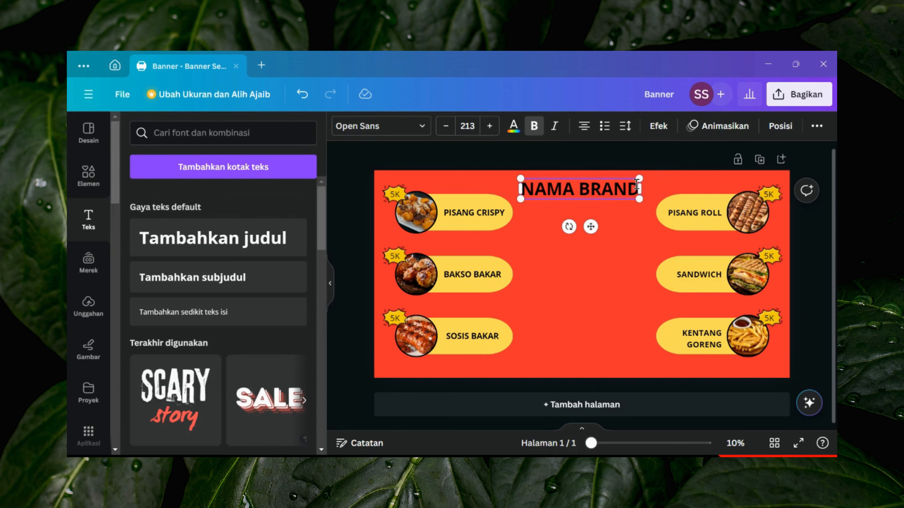
pyautogui.press('BackSpace')
pyautogui.press('BackSpace')
pyautogui.press('BackSpace')
pyautogui.press('BackSpace')
pyautogui.press('BackSpace')
pyautogui.press('BackSpace')
pyautogui.press('BackSpace')
pyautogui.press('BackSpace')
pyautogui.press('BackSpace')
pyautogui.press('BackSpace')
pyautogui.write('L')
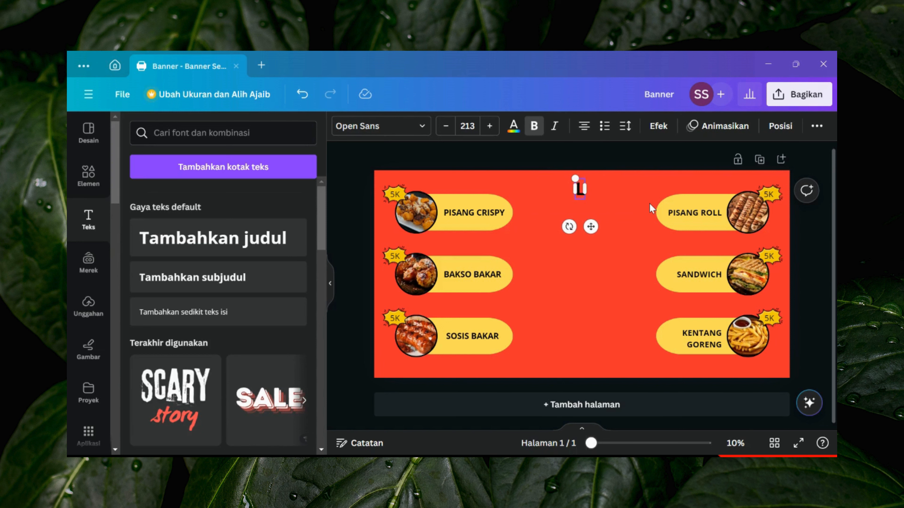
pyautogui.write('APAK')
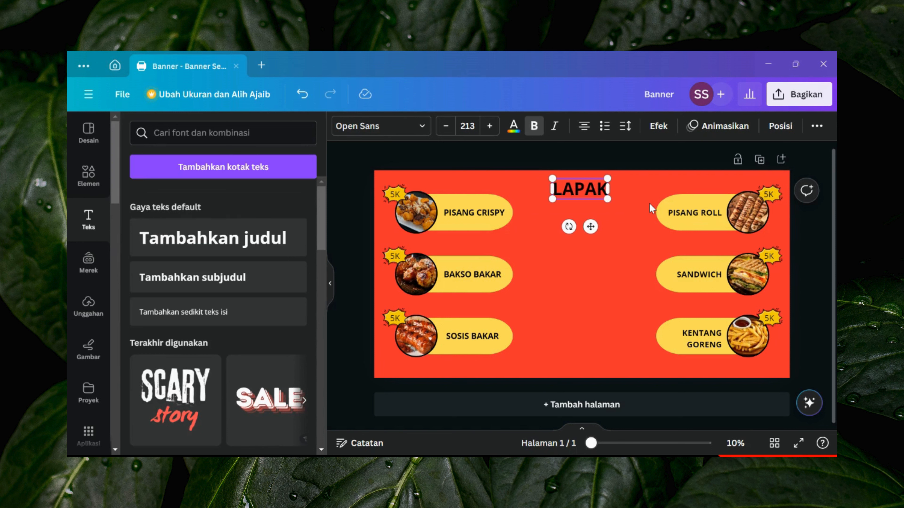
pyautogui.press('Return')
pyautogui.write('CEMAL CE')
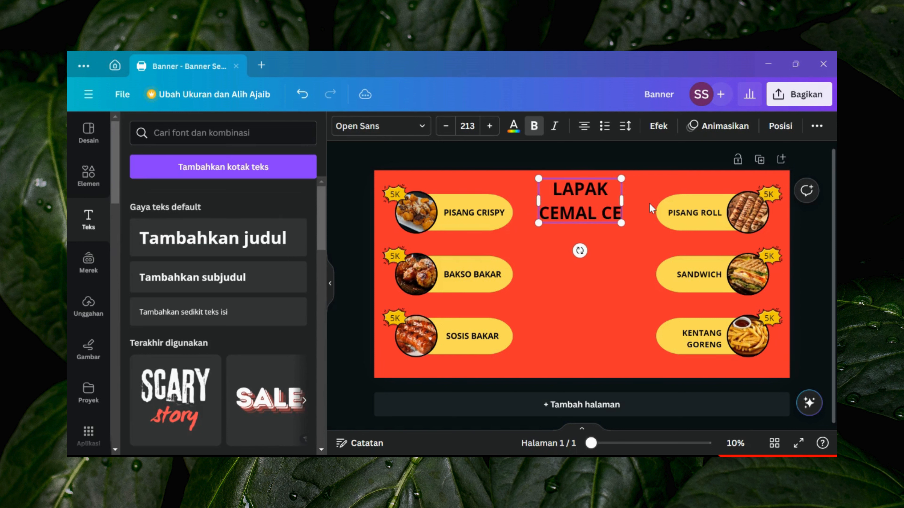
pyautogui.write('MIL')
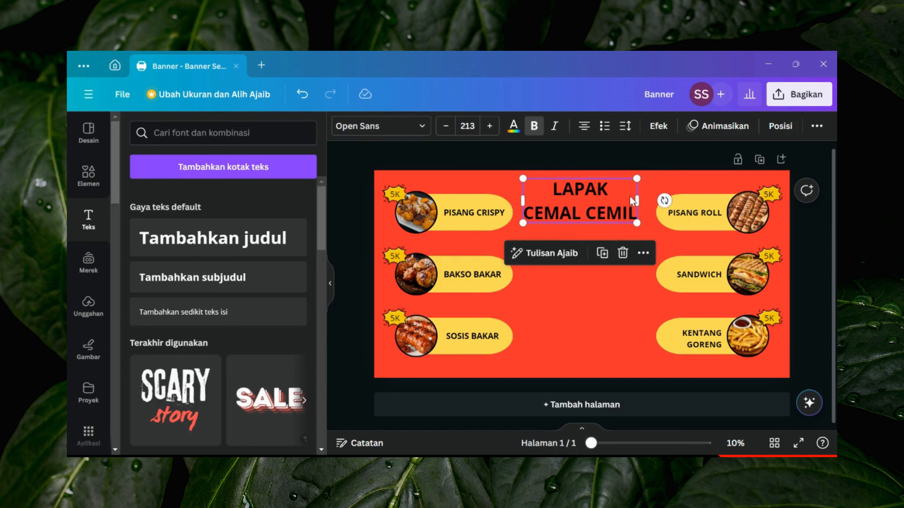
pyautogui.moveTo(591, 200); pyautogui.dragTo(595, 200)
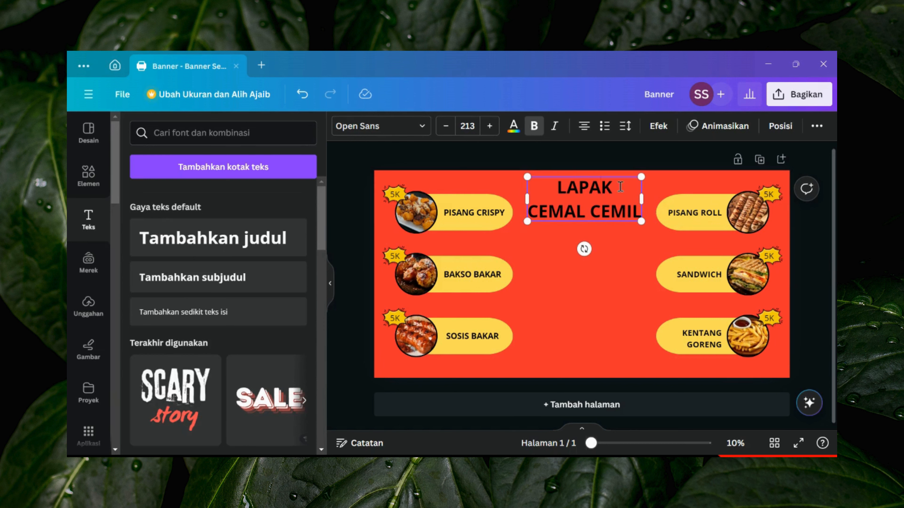
# Recolour only the word LAPAK in the brand name with the golden yellow document colour
pyautogui.doubleClick(584, 188)
pyautogui.click(513, 126)
pyautogui.click(229, 198)
# Recolour the CEMAL CEMIL line of the brand name with a light brown photo colour
pyautogui.click(639, 213)
pyautogui.tripleClick(639, 213)
pyautogui.click(638, 213)
pyautogui.moveTo(639, 213); pyautogui.dragTo(527, 213)
pyautogui.scroll(-3, 236, 262)
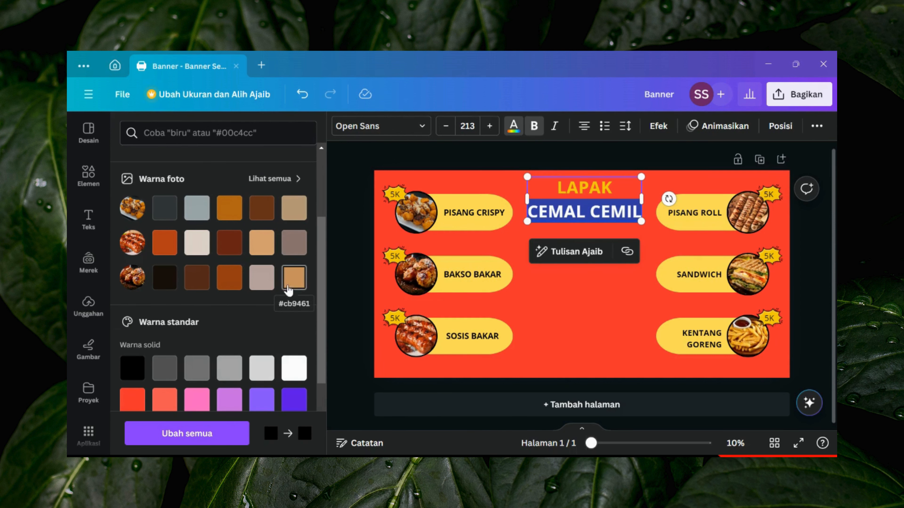
pyautogui.click(294, 277)
pyautogui.click(819, 244)
pyautogui.click(619, 213)
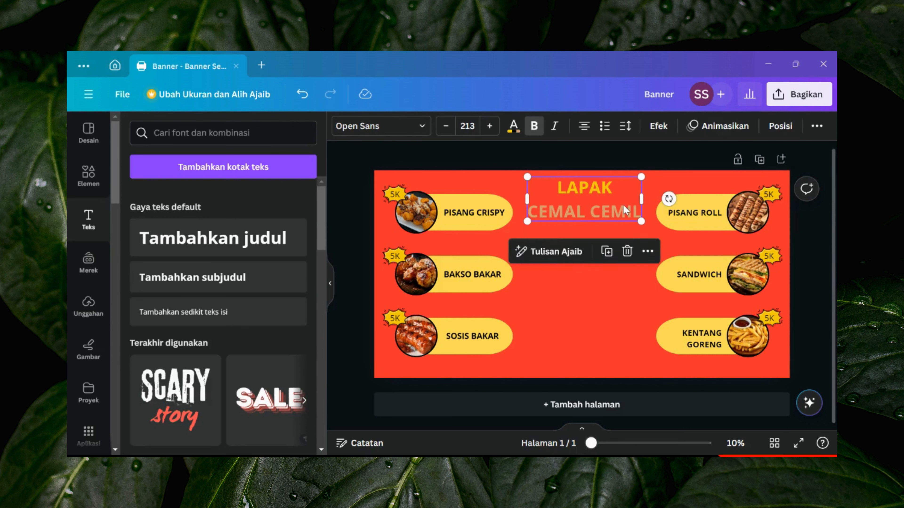
pyautogui.doubleClick(615, 213)
pyautogui.click(641, 214)
pyautogui.moveTo(640, 213); pyautogui.dragTo(534, 212)
pyautogui.click(514, 126)
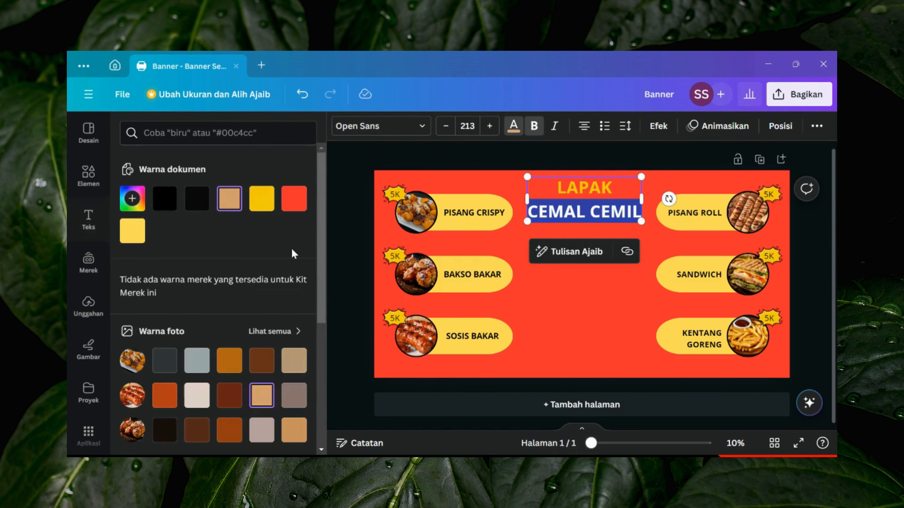
pyautogui.scroll(-3, 291, 249)
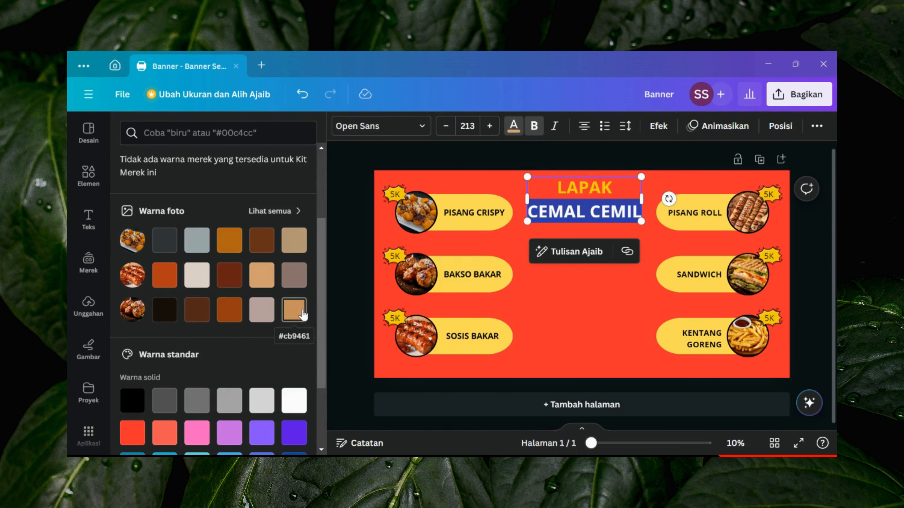
pyautogui.scroll(-3, 178, 286)
pyautogui.scroll(3, 262, 337)
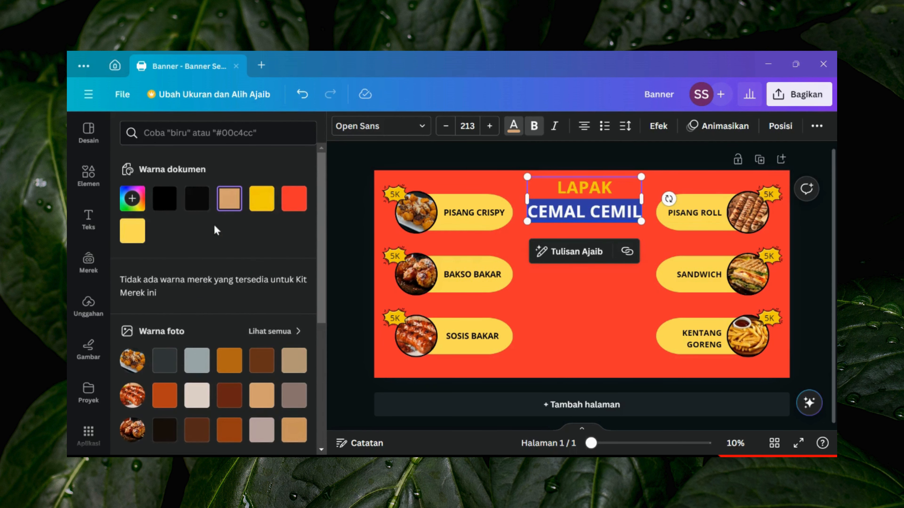
pyautogui.click(132, 198)
pyautogui.moveTo(209, 236)
pyautogui.mouseDown()
pyautogui.moveTo(184, 236)
pyautogui.moveTo(229, 222)
pyautogui.moveTo(209, 220)
pyautogui.moveTo(230, 228)
pyautogui.moveTo(240, 283)
pyautogui.moveTo(226, 236)
pyautogui.moveTo(194, 225)
pyautogui.mouseUp()
pyautogui.click(354, 246)
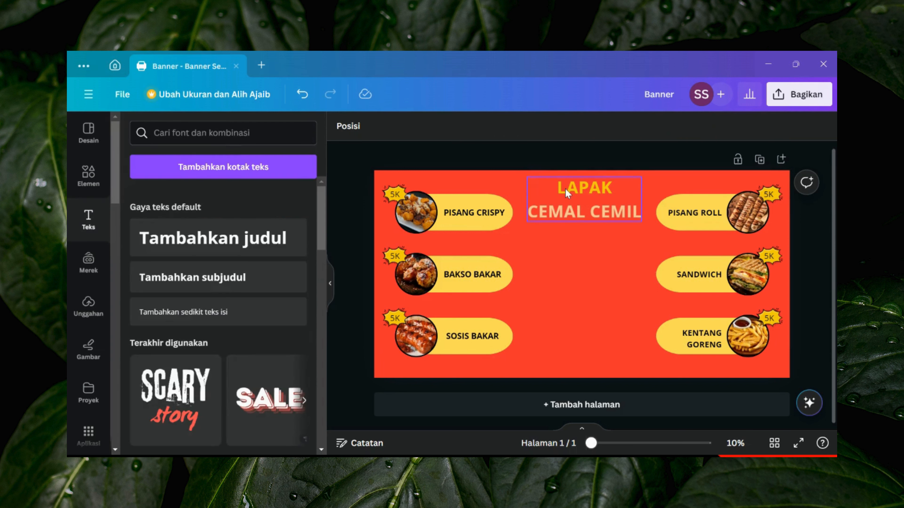
# Change the font of the whole LAPAK CEMAL CEMIL text to Gliker
pyautogui.click(583, 199)
pyautogui.click(381, 126)
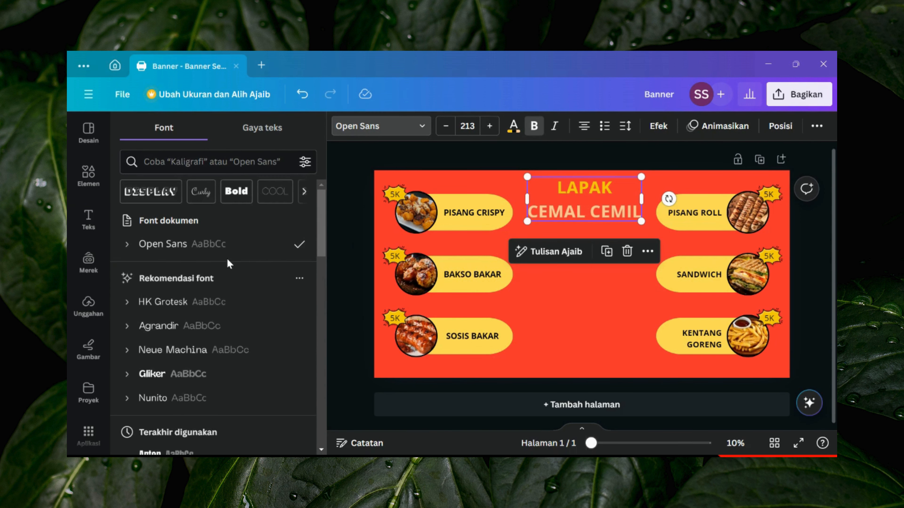
pyautogui.scroll(-2, 189, 303)
pyautogui.click(189, 314)
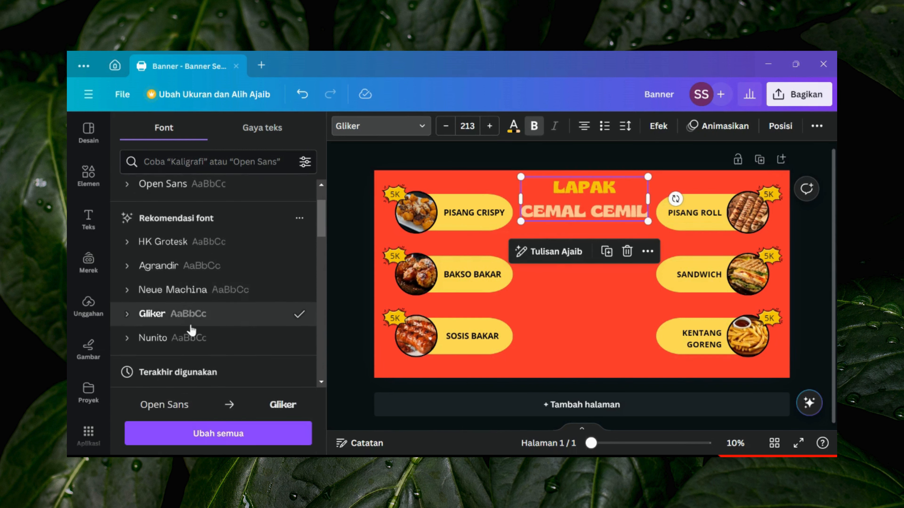
pyautogui.click(348, 223)
# Shrink the brand name to font size 182 and recentre it at the top of the banner
pyautogui.click(649, 212)
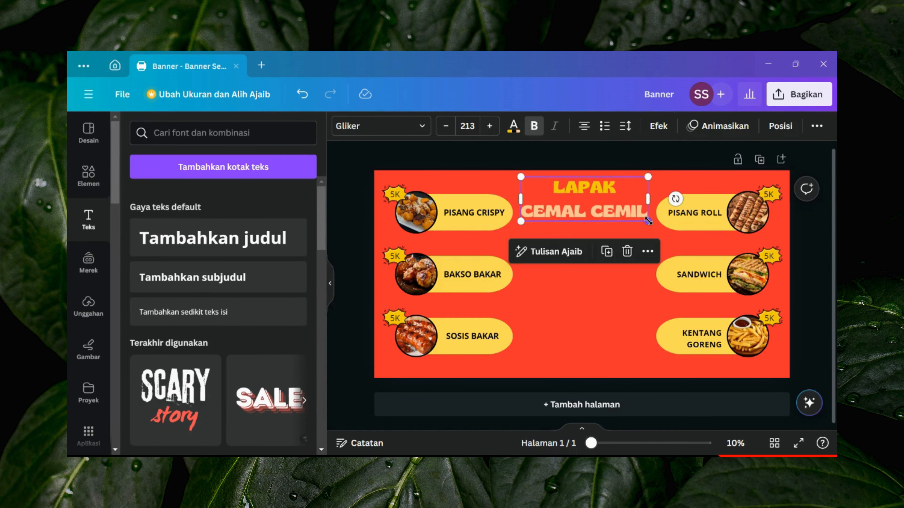
pyautogui.moveTo(645, 217); pyautogui.dragTo(629, 209)
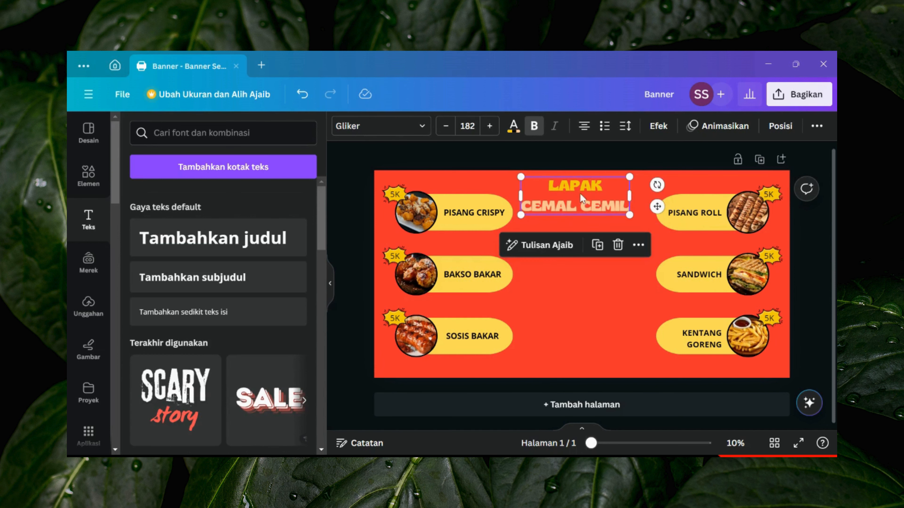
pyautogui.moveTo(575, 199); pyautogui.dragTo(584, 198)
pyautogui.click(814, 227)
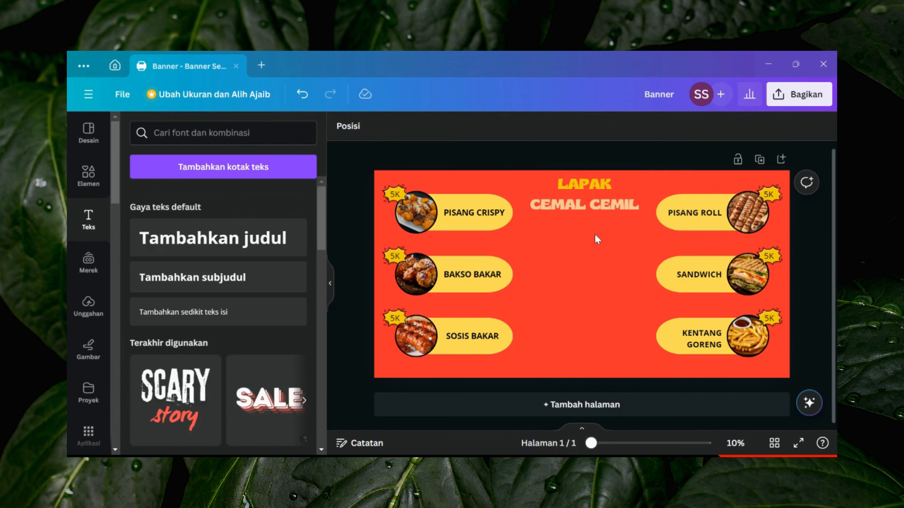
# Add the round-topped arch shape below the brand name, enlarge it and stretch it taller at both ends
pyautogui.click(88, 174)
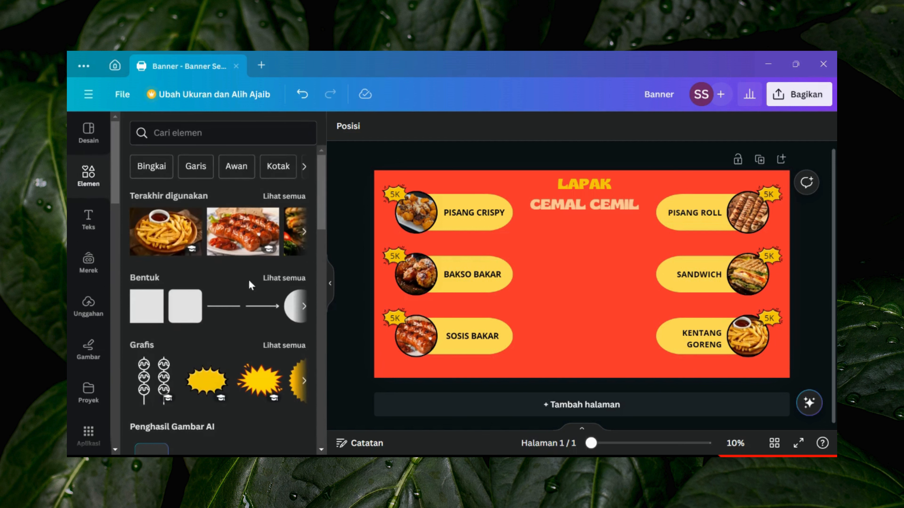
pyautogui.click(281, 278)
pyautogui.scroll(-10, 217, 260)
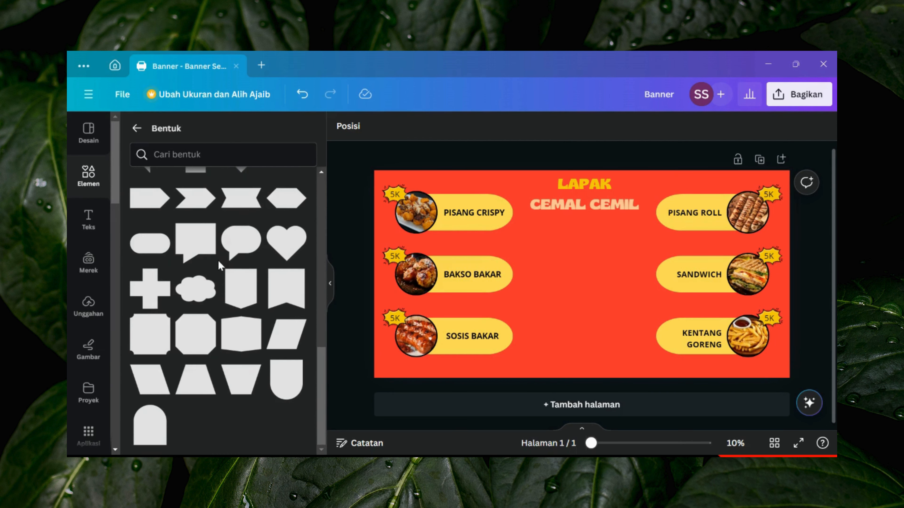
pyautogui.click(150, 426)
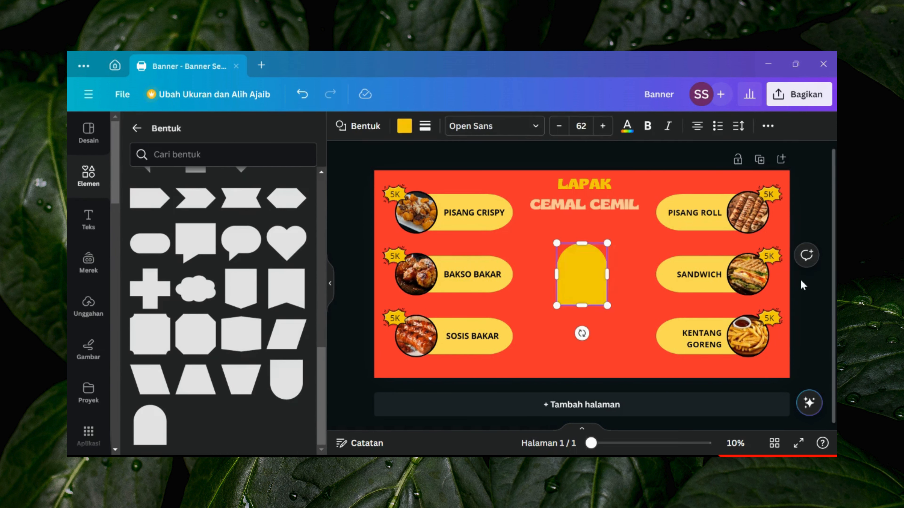
pyautogui.moveTo(607, 306); pyautogui.dragTo(576, 297)
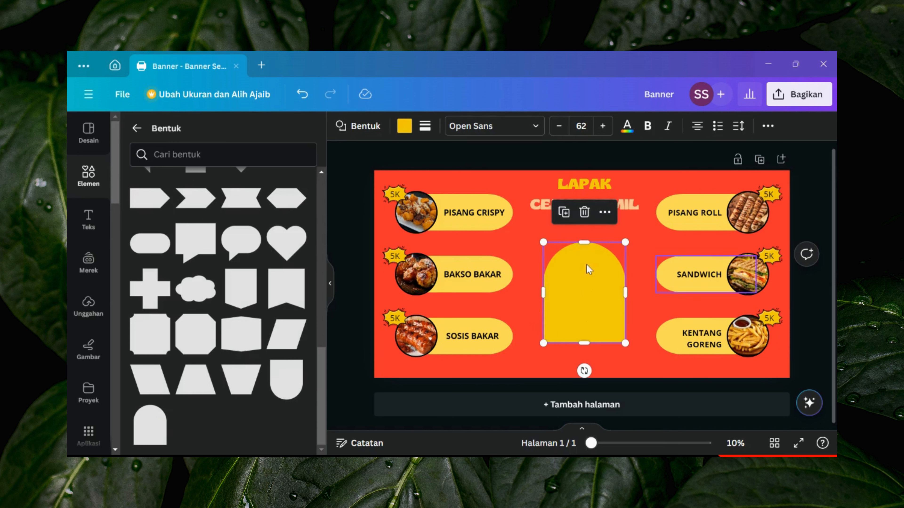
pyautogui.moveTo(582, 240); pyautogui.dragTo(584, 231)
pyautogui.moveTo(584, 344); pyautogui.dragTo(584, 355)
pyautogui.click(790, 280)
# Fill the arch shape with the light yellow document colour used on the name labels
pyautogui.click(597, 289)
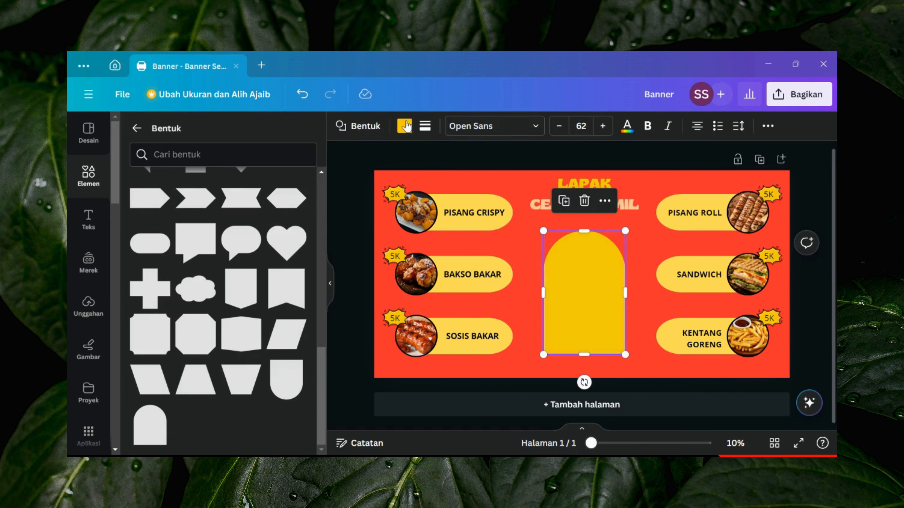
pyautogui.click(405, 125)
pyautogui.click(164, 232)
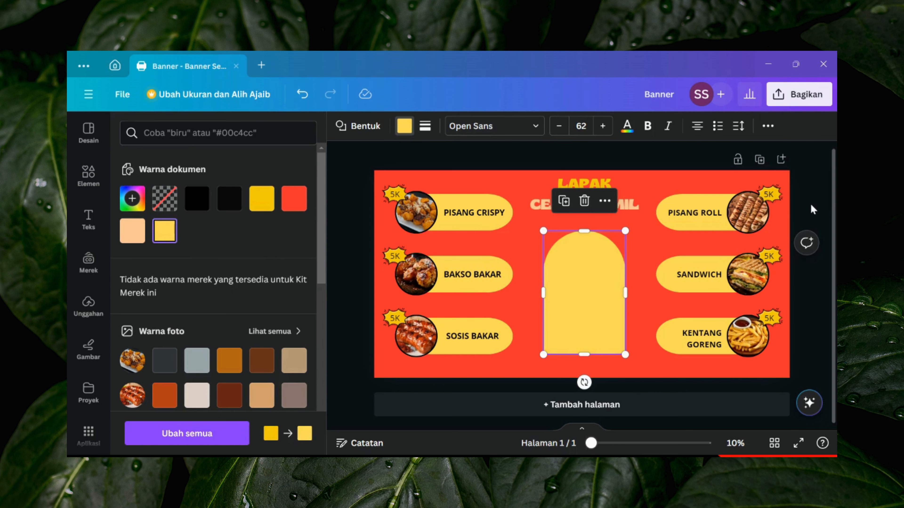
# Recolour the CEMAL CEMIL line with the same light yellow document colour as the arch
pyautogui.click(651, 196)
pyautogui.click(636, 202)
pyautogui.moveTo(637, 205); pyautogui.dragTo(529, 213)
pyautogui.click(514, 126)
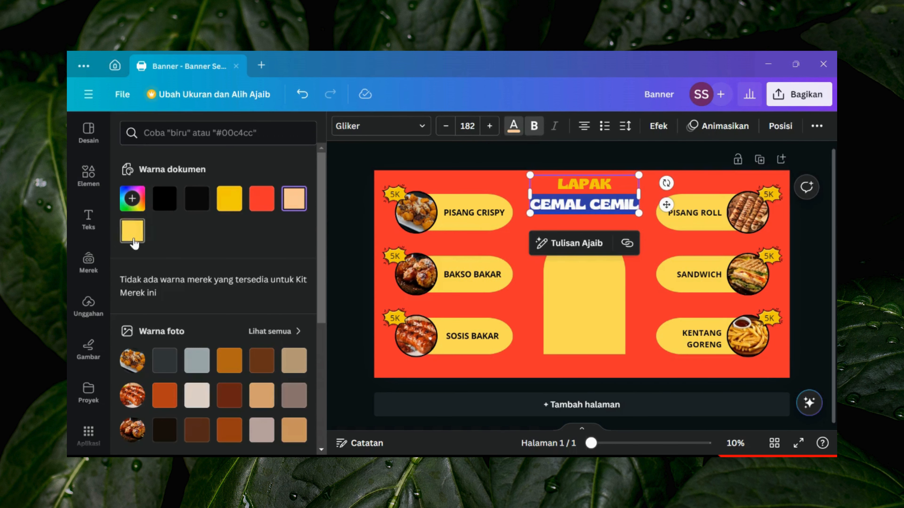
pyautogui.click(132, 231)
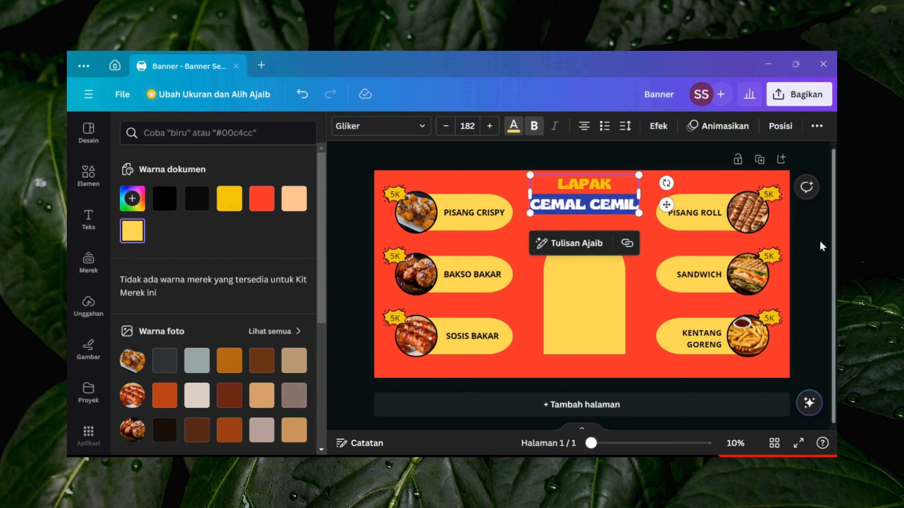
pyautogui.click(802, 263)
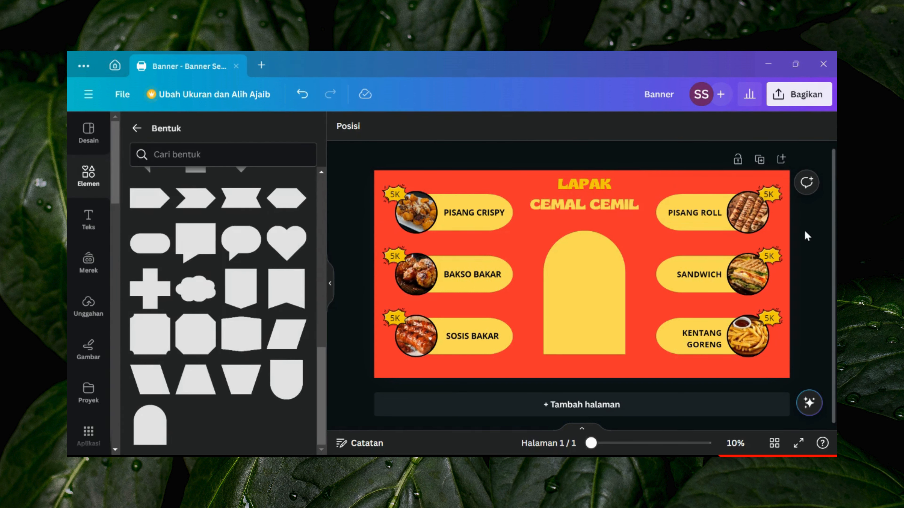
# Apply the Kerangka outline effect to the brand name and set the outline colour to black
pyautogui.click(578, 185)
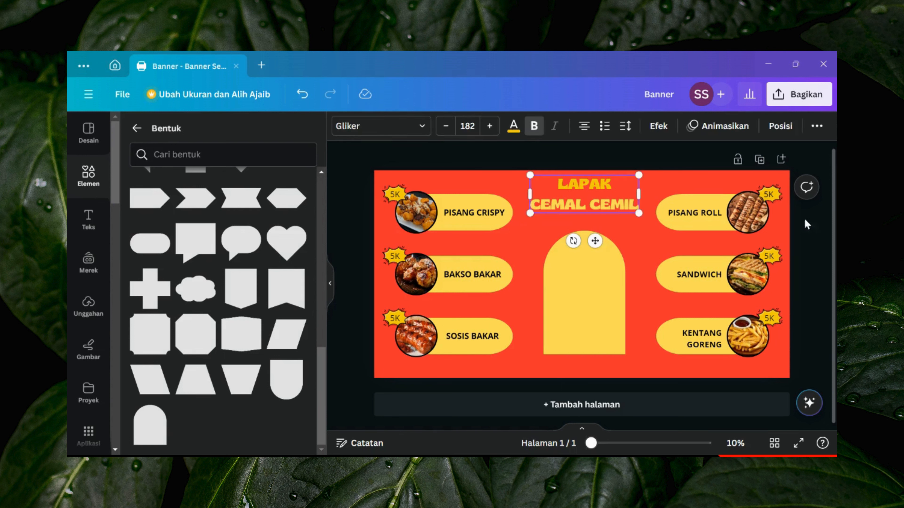
pyautogui.click(815, 127)
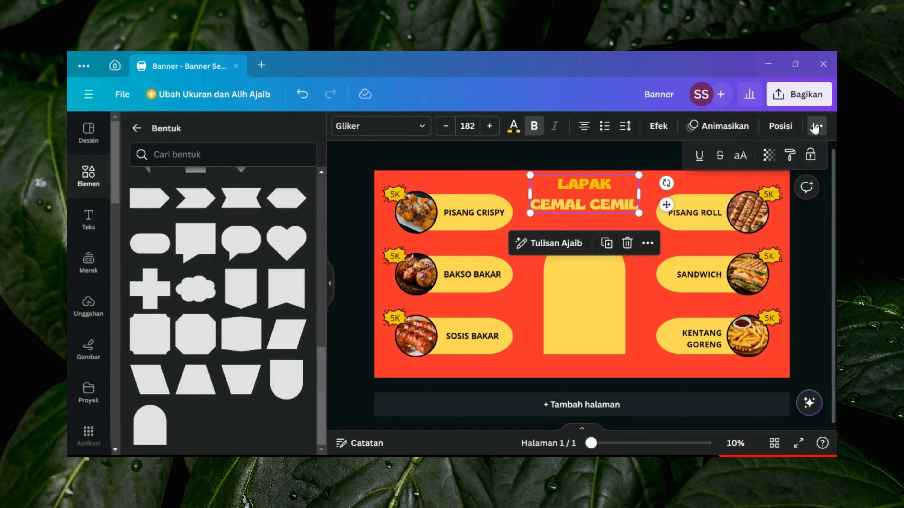
pyautogui.click(658, 126)
pyautogui.click(271, 274)
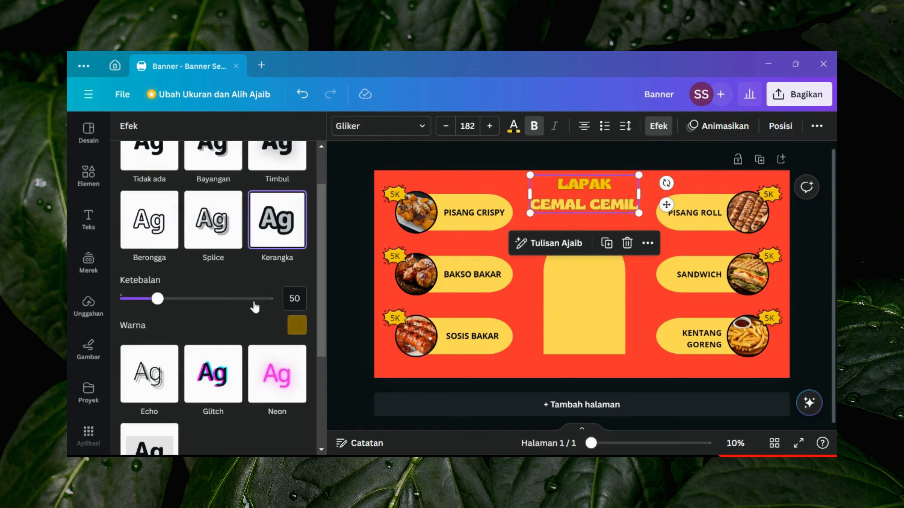
pyautogui.click(297, 325)
pyautogui.click(157, 208)
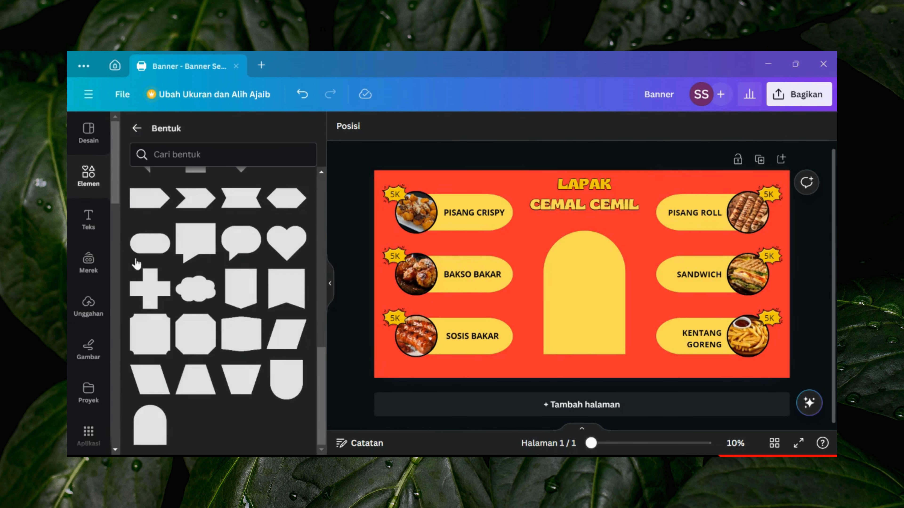
# Search the design elements for "chef" and limit the results to graphics
pyautogui.click(88, 175)
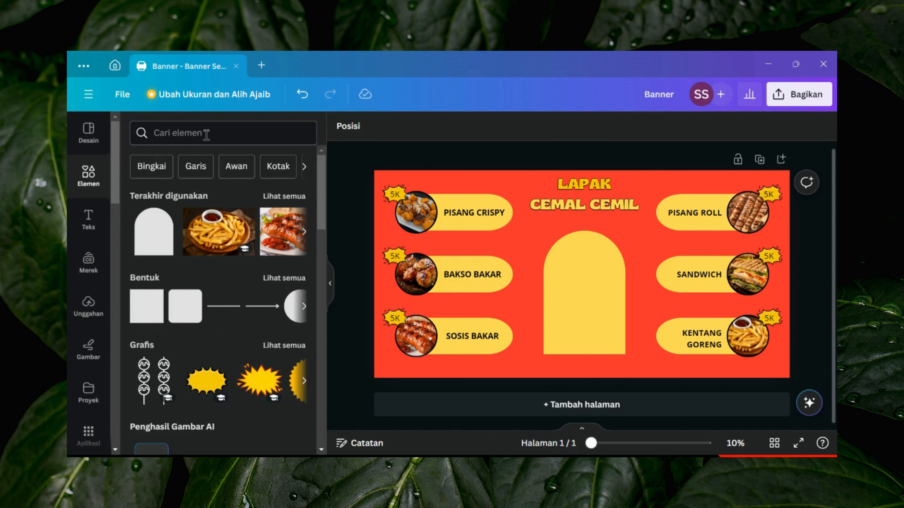
pyautogui.click(206, 134)
pyautogui.write('chef')
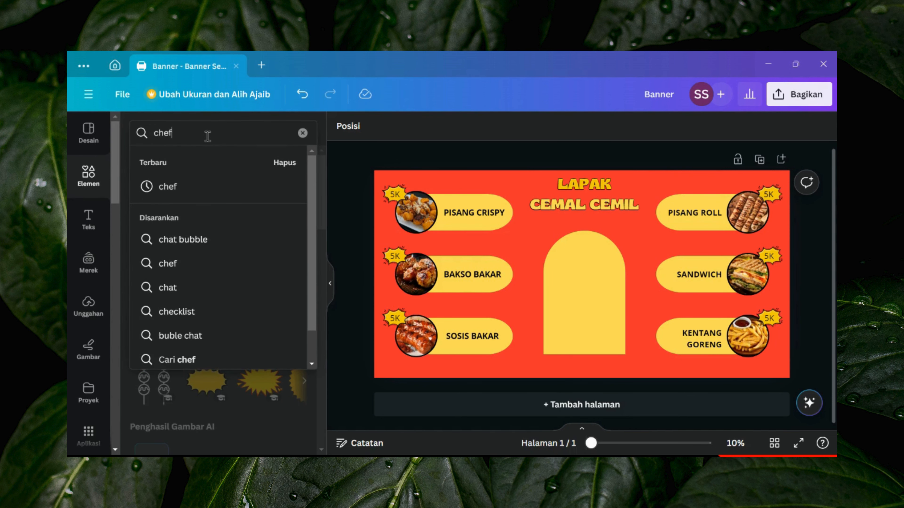
pyautogui.press('Return')
pyautogui.click(184, 161)
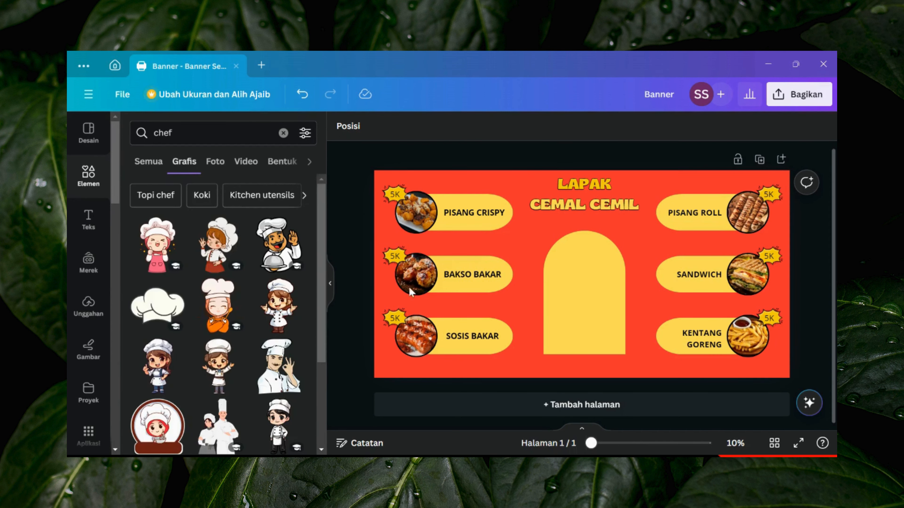
# Add the moustached chef graphic making the OK gesture, enlarge it and place it centrally over the yellow arch
pyautogui.scroll(-3, 243, 317)
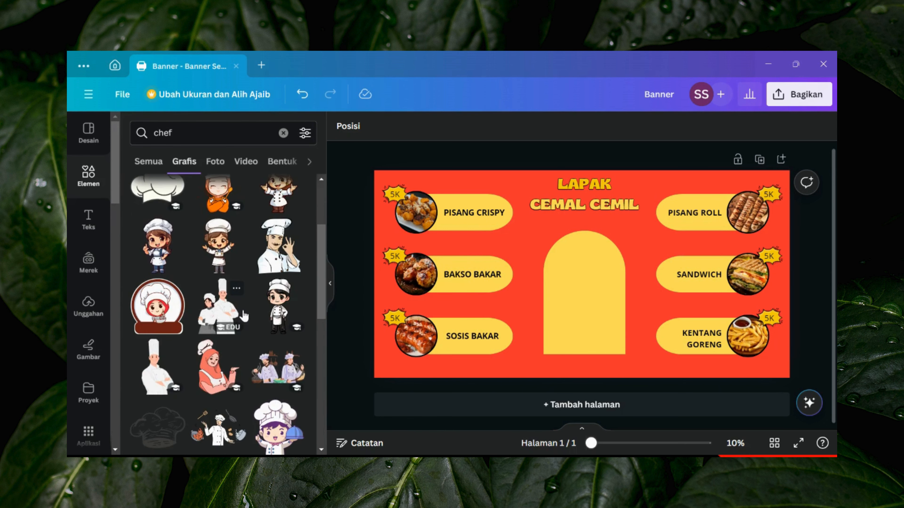
pyautogui.scroll(-3, 247, 313)
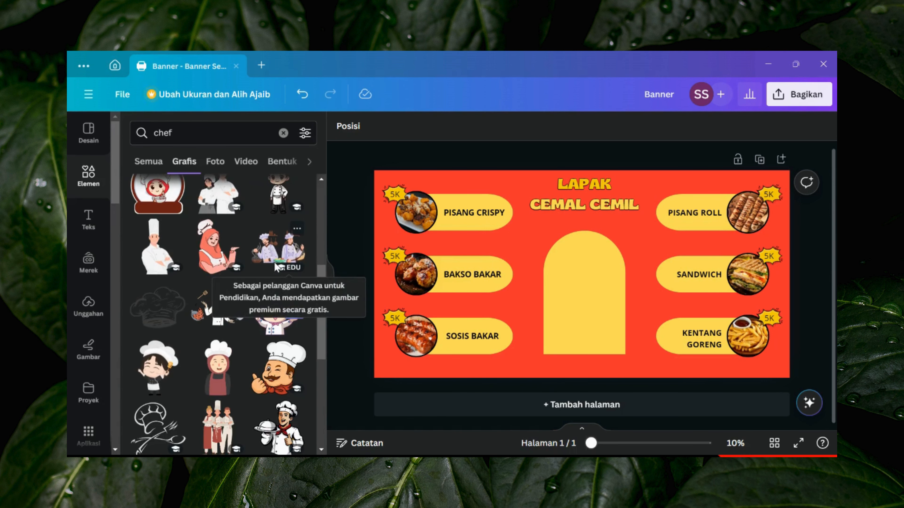
pyautogui.scroll(5, 276, 268)
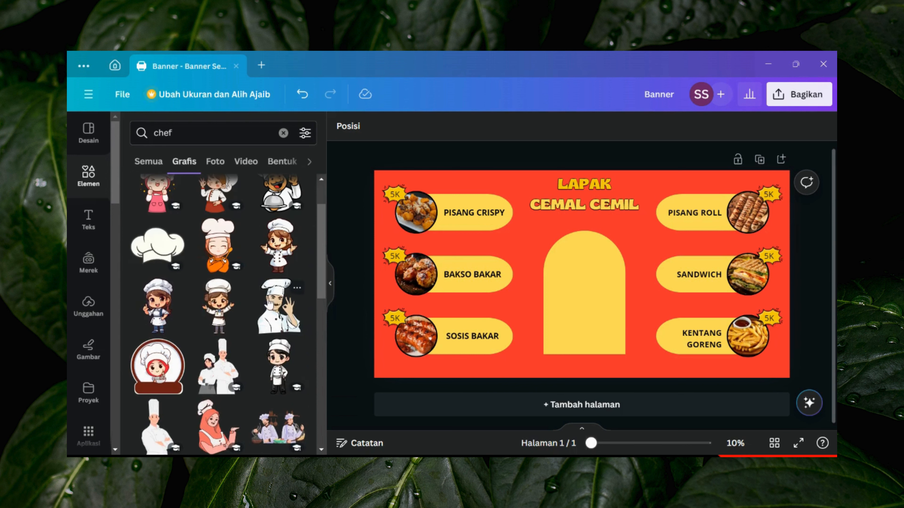
pyautogui.moveTo(645, 173); pyautogui.dragTo(627, 275)
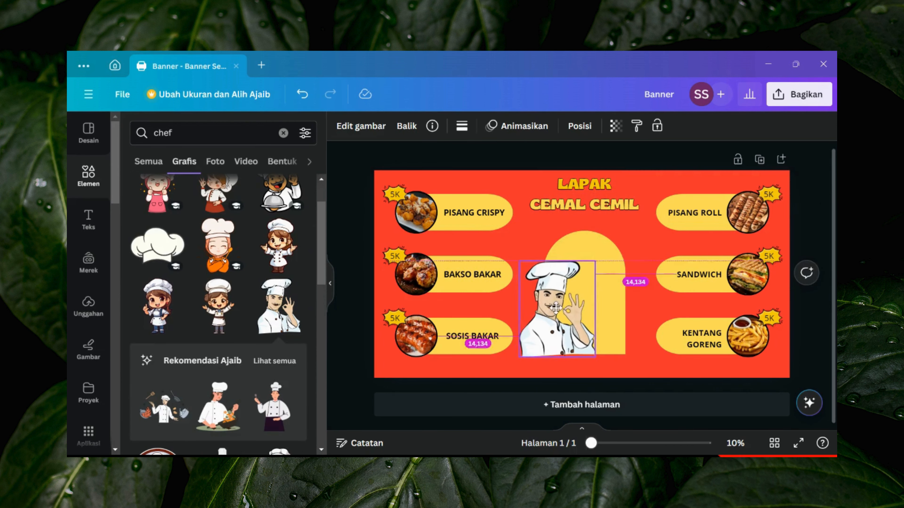
pyautogui.moveTo(547, 314); pyautogui.dragTo(568, 306)
pyautogui.moveTo(623, 256); pyautogui.dragTo(644, 231)
pyautogui.moveTo(588, 303); pyautogui.dragTo(582, 304)
pyautogui.moveTo(640, 357); pyautogui.dragTo(641, 357)
pyautogui.moveTo(640, 231); pyautogui.dragTo(632, 246)
# Widen the yellow arch slightly and shift it so it sits centred behind the chef
pyautogui.click(543, 295)
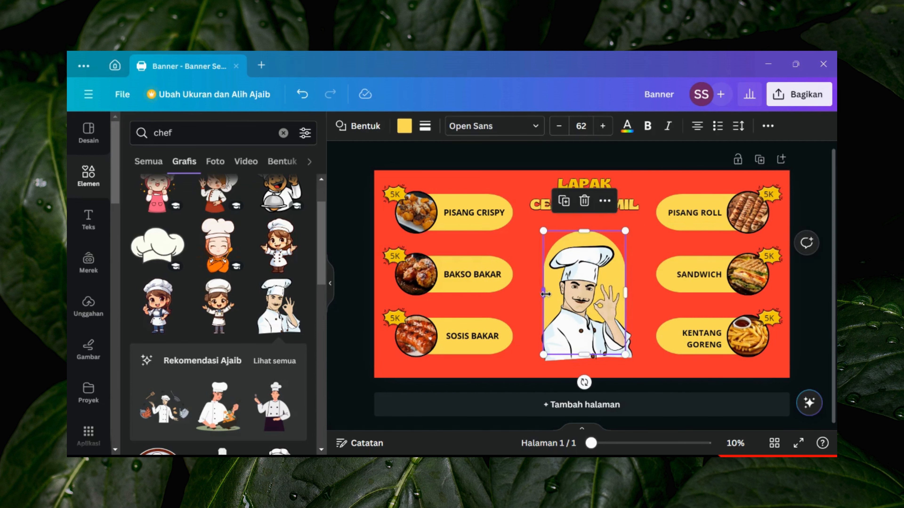
pyautogui.moveTo(545, 294); pyautogui.dragTo(544, 295)
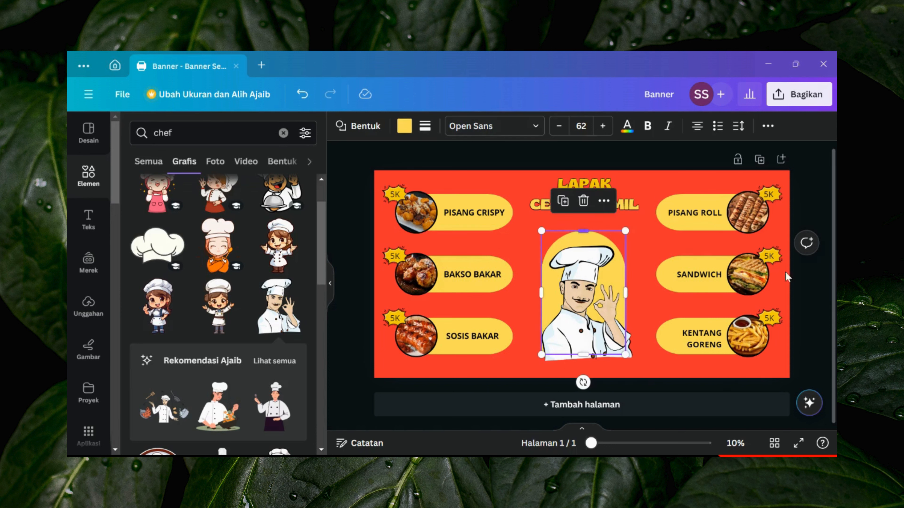
pyautogui.click(810, 278)
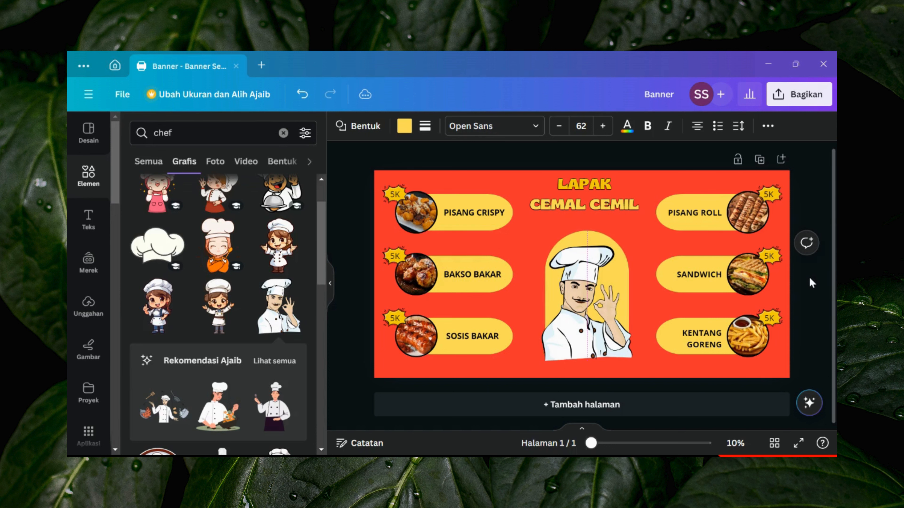
pyautogui.click(585, 238)
pyautogui.click(806, 301)
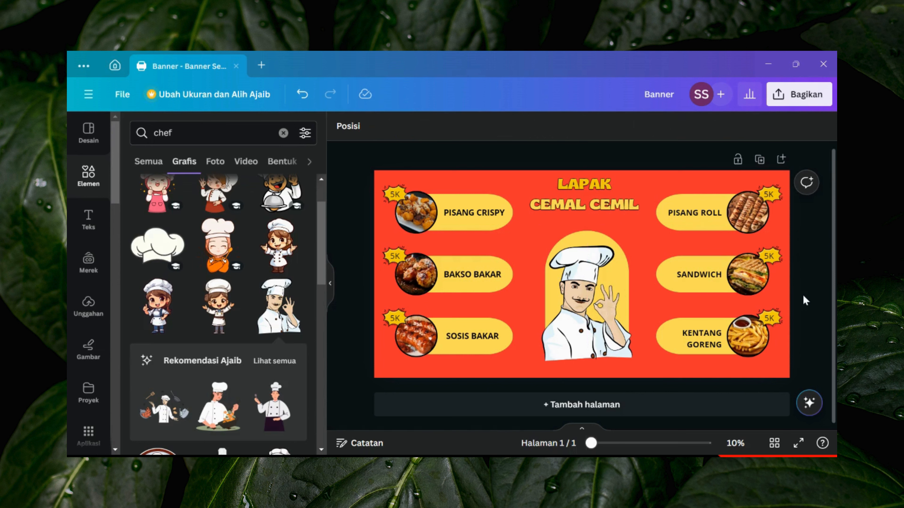
# Give the arch a solid border with a thickness of 35
pyautogui.click(587, 239)
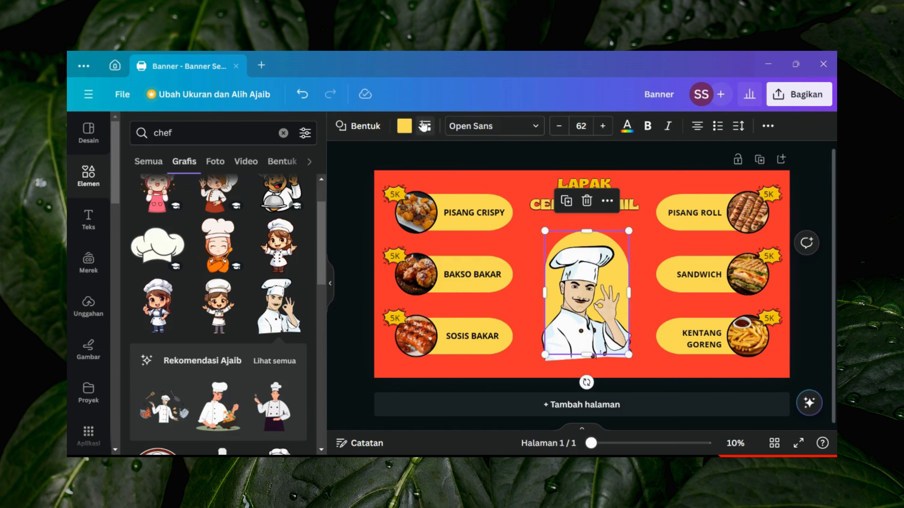
pyautogui.click(424, 126)
pyautogui.click(480, 162)
pyautogui.moveTo(429, 205); pyautogui.dragTo(480, 206)
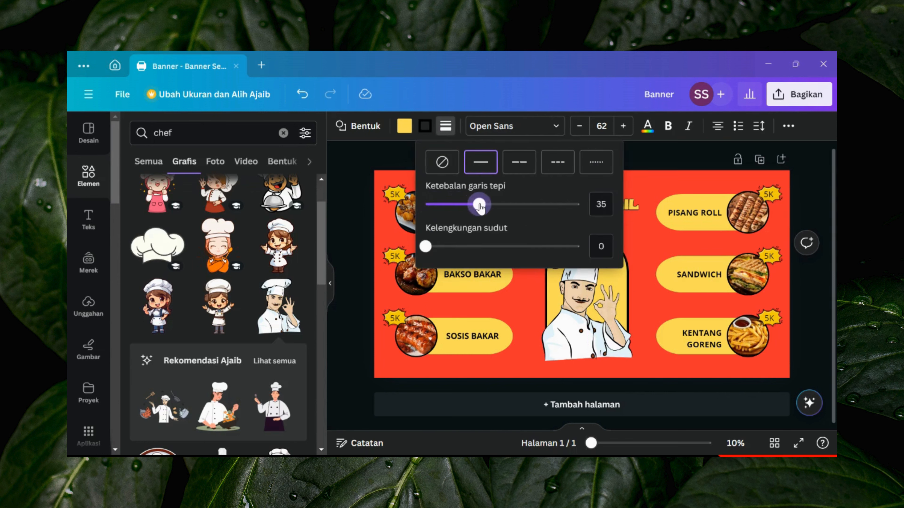
pyautogui.press('Escape')
pyautogui.press('Escape')
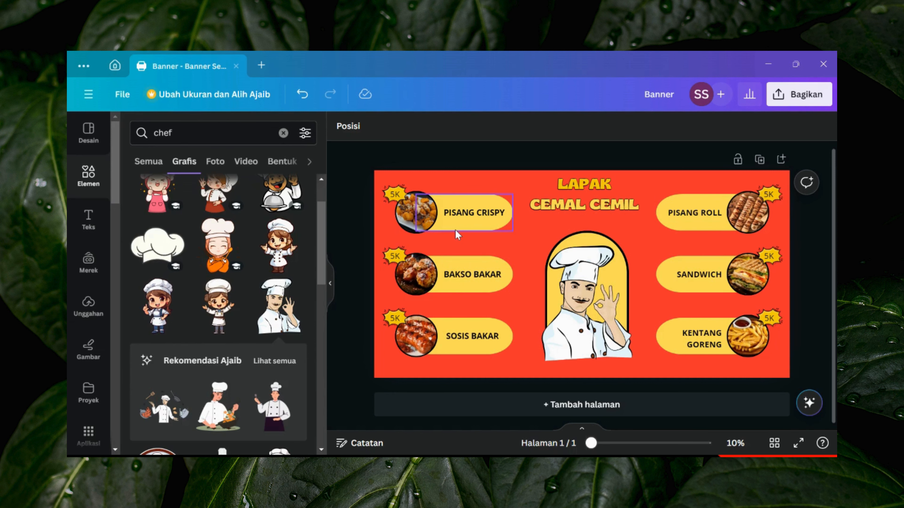
# Collapse the element browser and view the finished banner in full-screen presentation mode
pyautogui.click(330, 283)
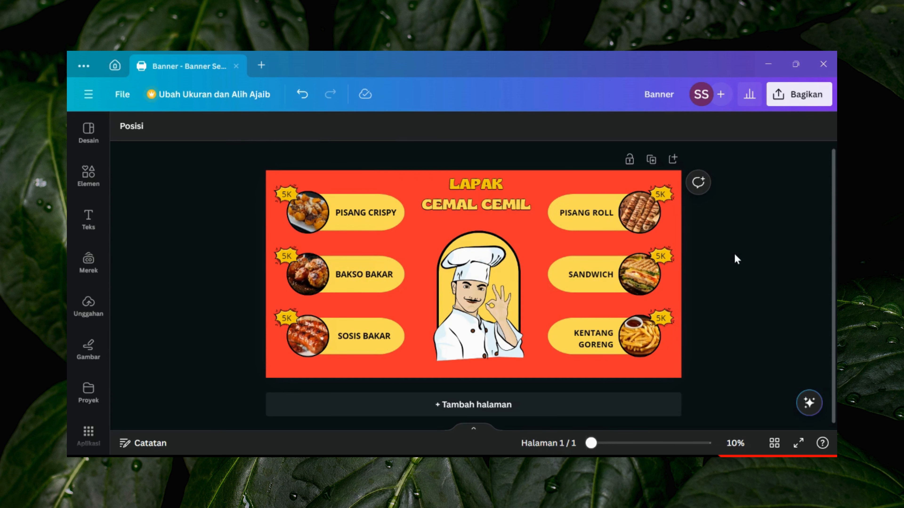
pyautogui.click(798, 443)
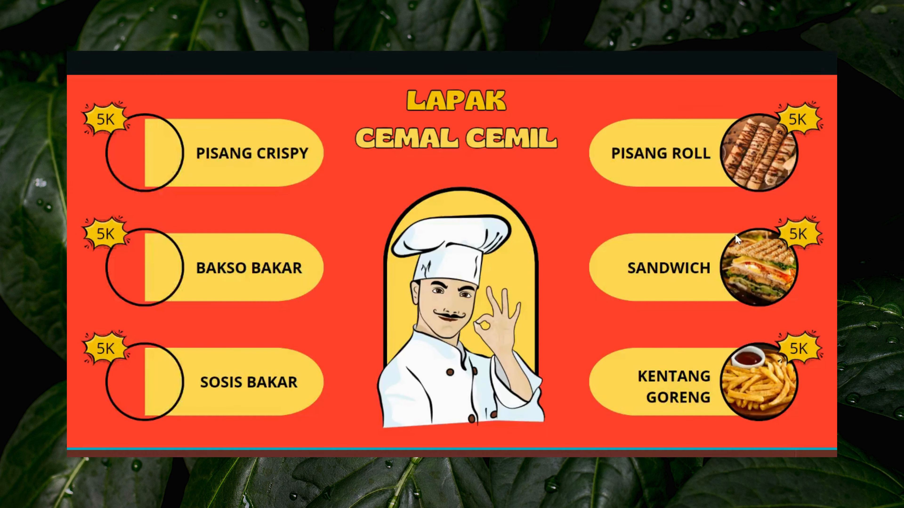
pyautogui.click(377, 155)
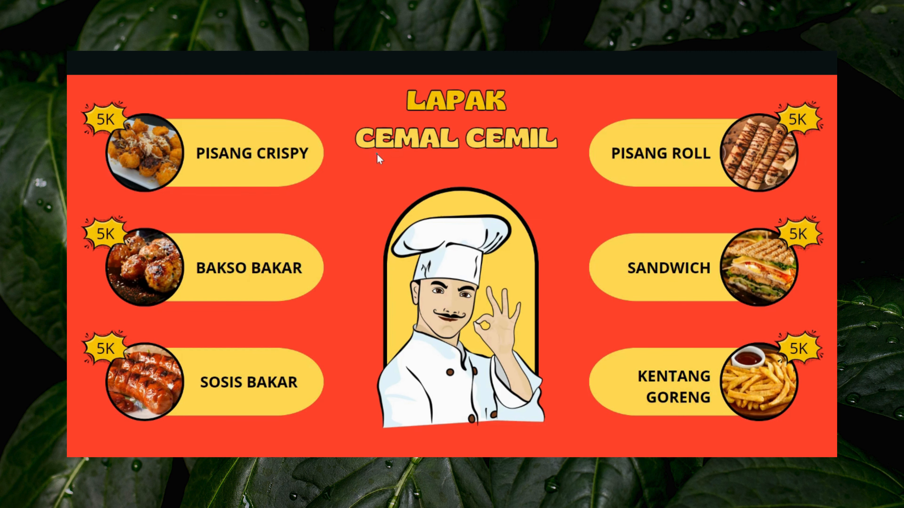